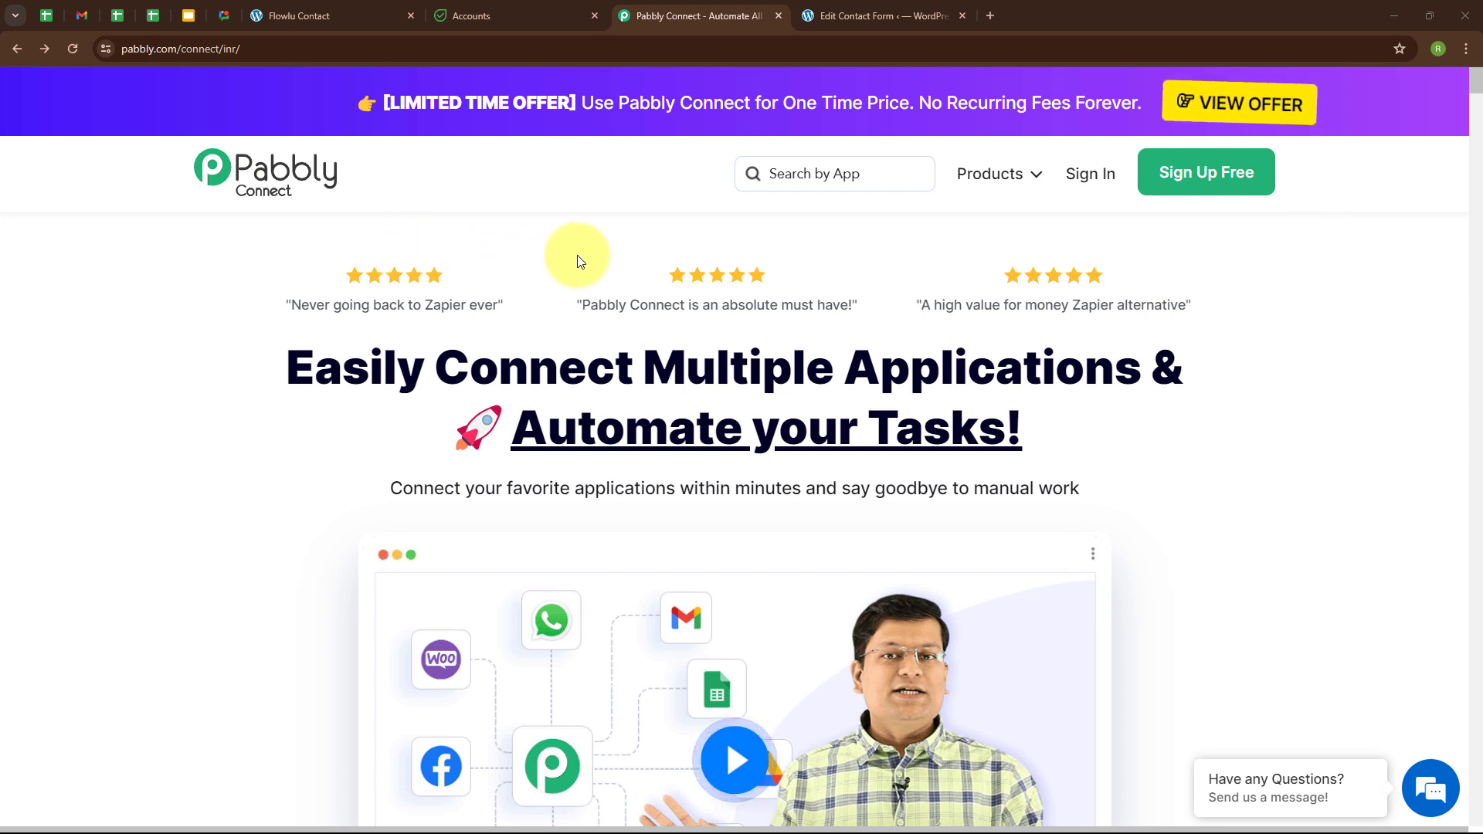
# Check the Flowlu Contact form and the one-contact Flowlu contacts list, then return to Pabbly Connect.
pyautogui.click(323, 11)
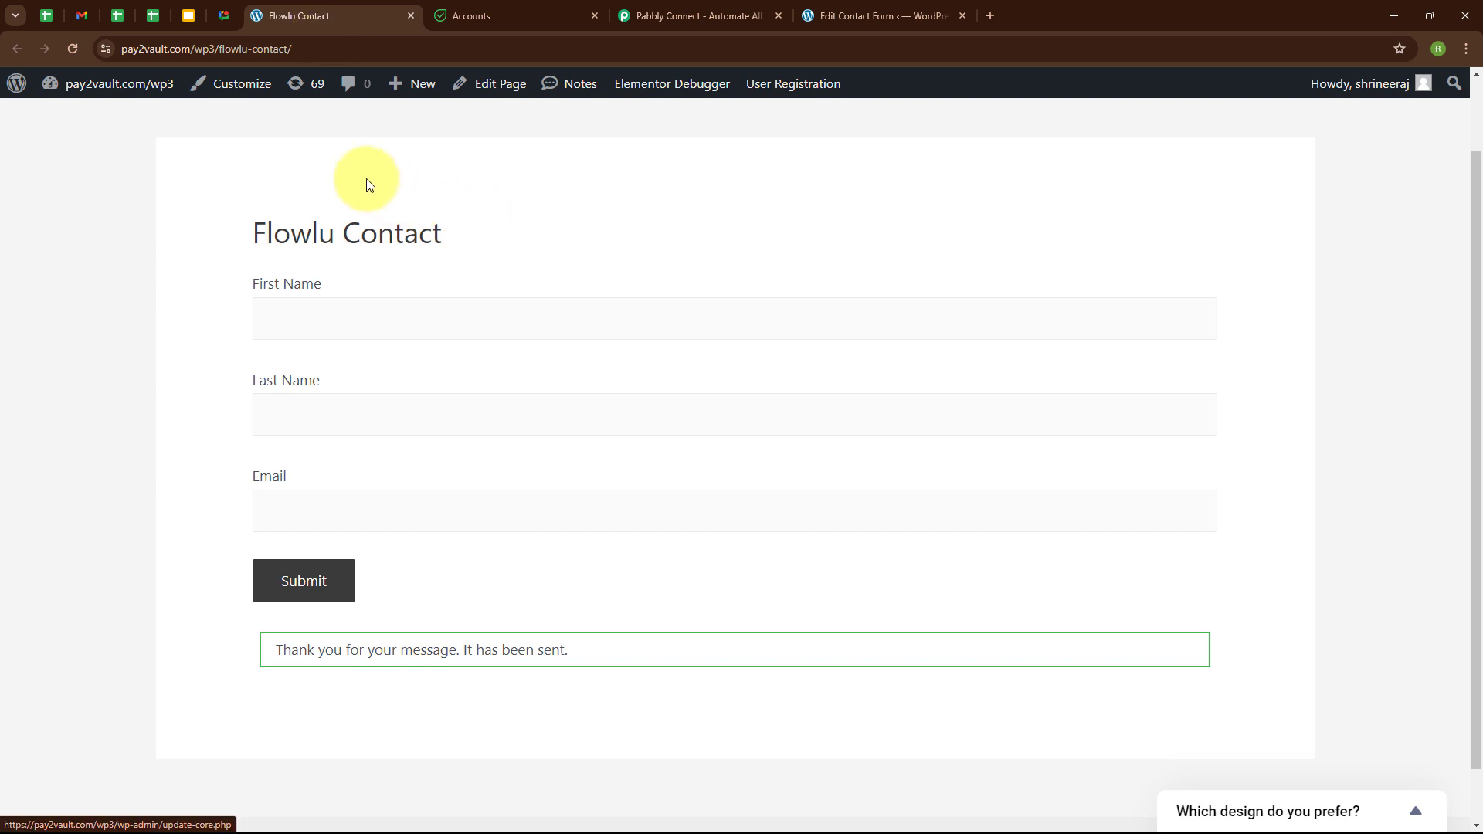
pyautogui.click(497, 21)
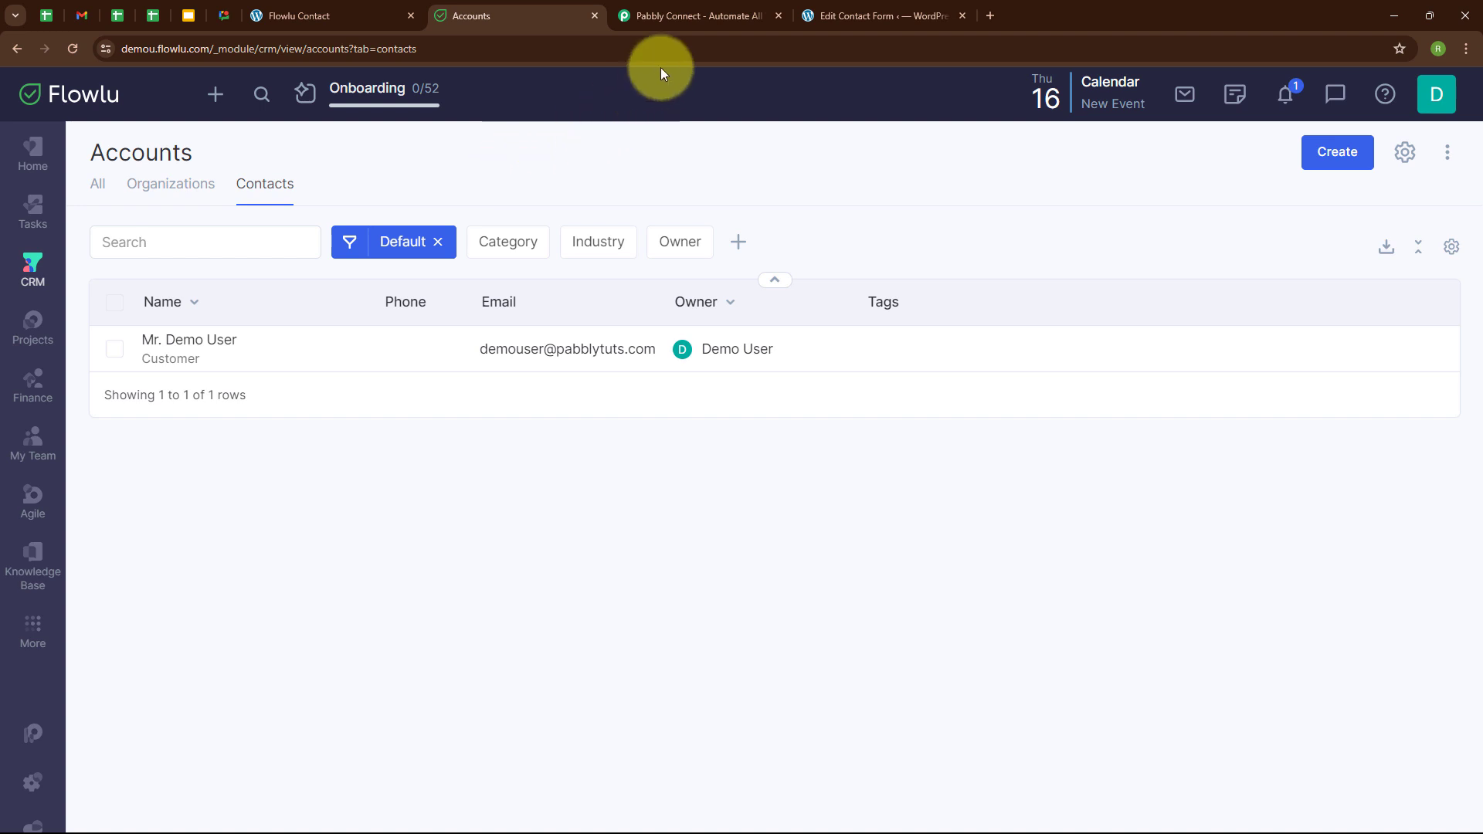
pyautogui.click(688, 14)
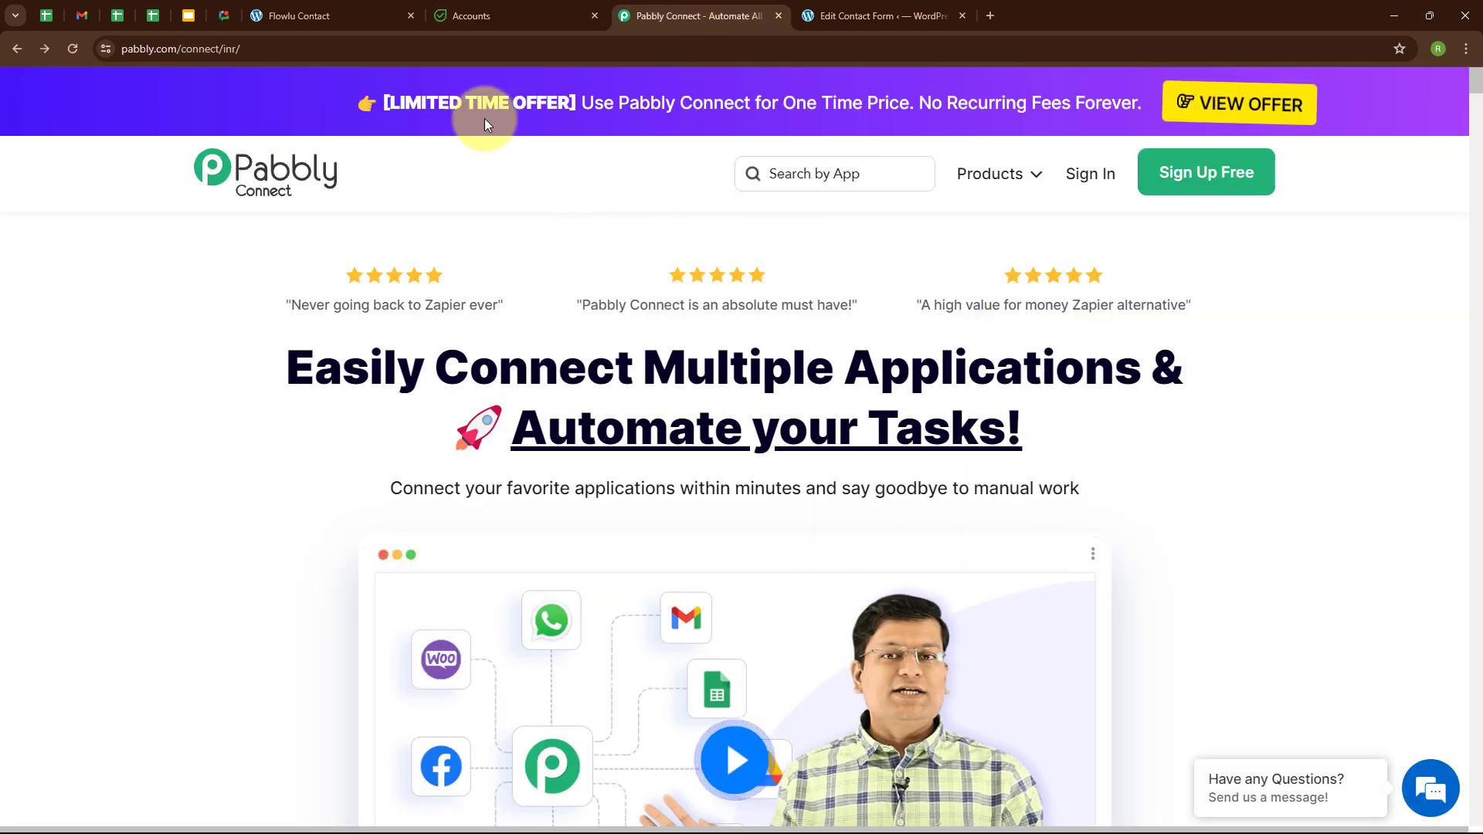
# Sign in to Pabbly and launch Pabbly Connect from the All Pabbly Apps page.
pyautogui.click(379, 39)
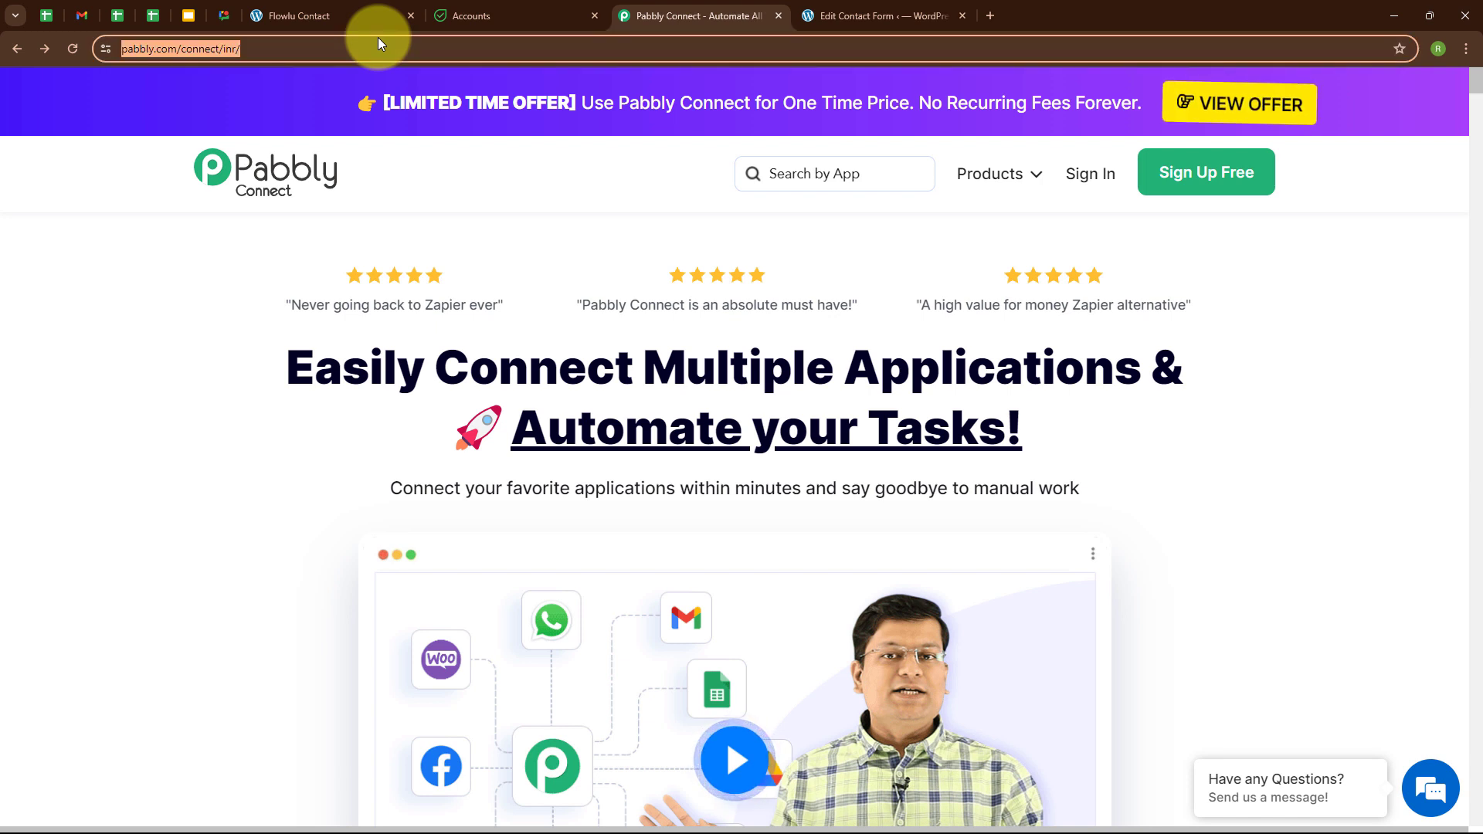
pyautogui.click(541, 223)
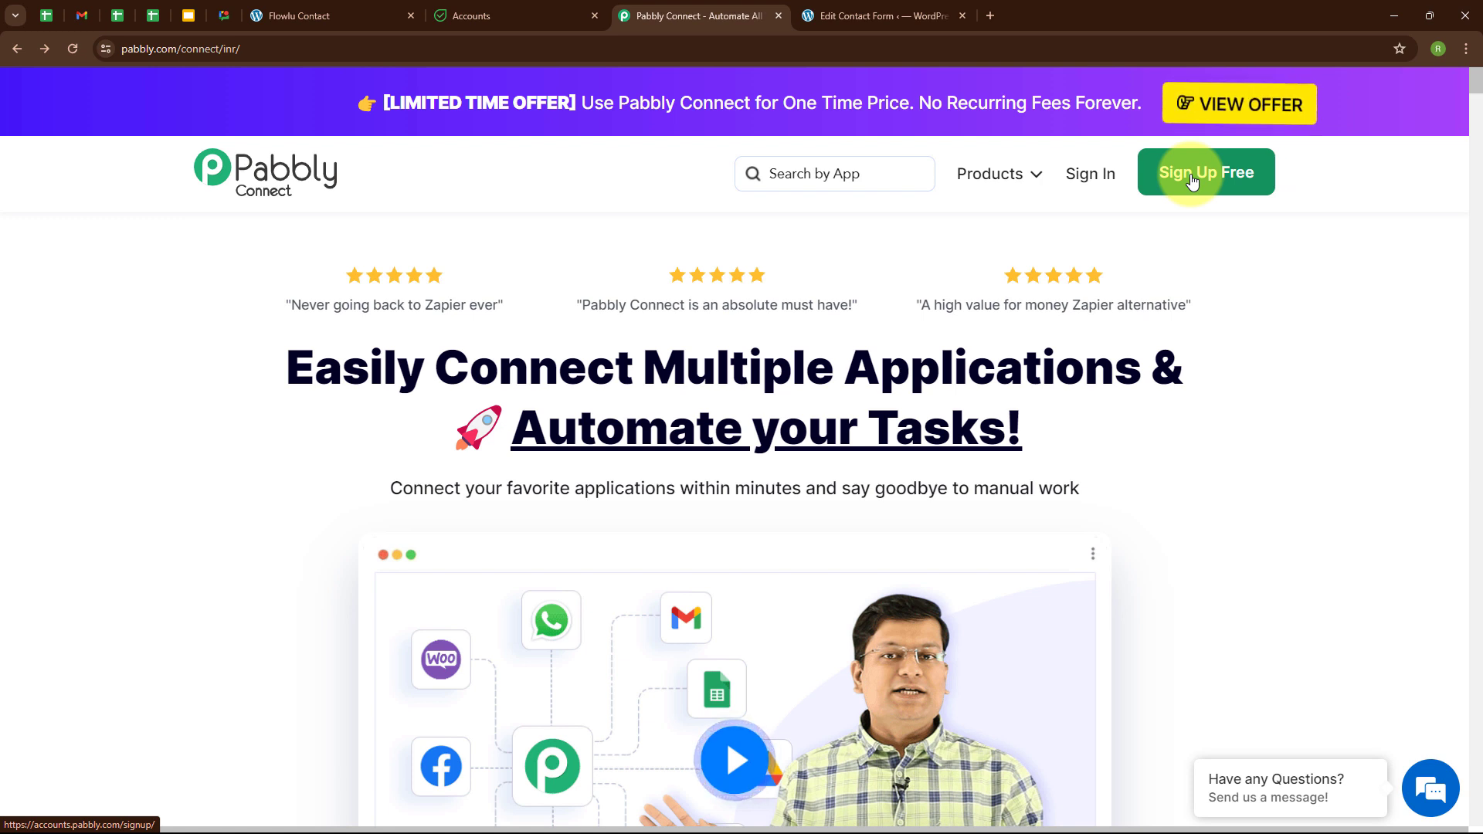
pyautogui.click(1079, 179)
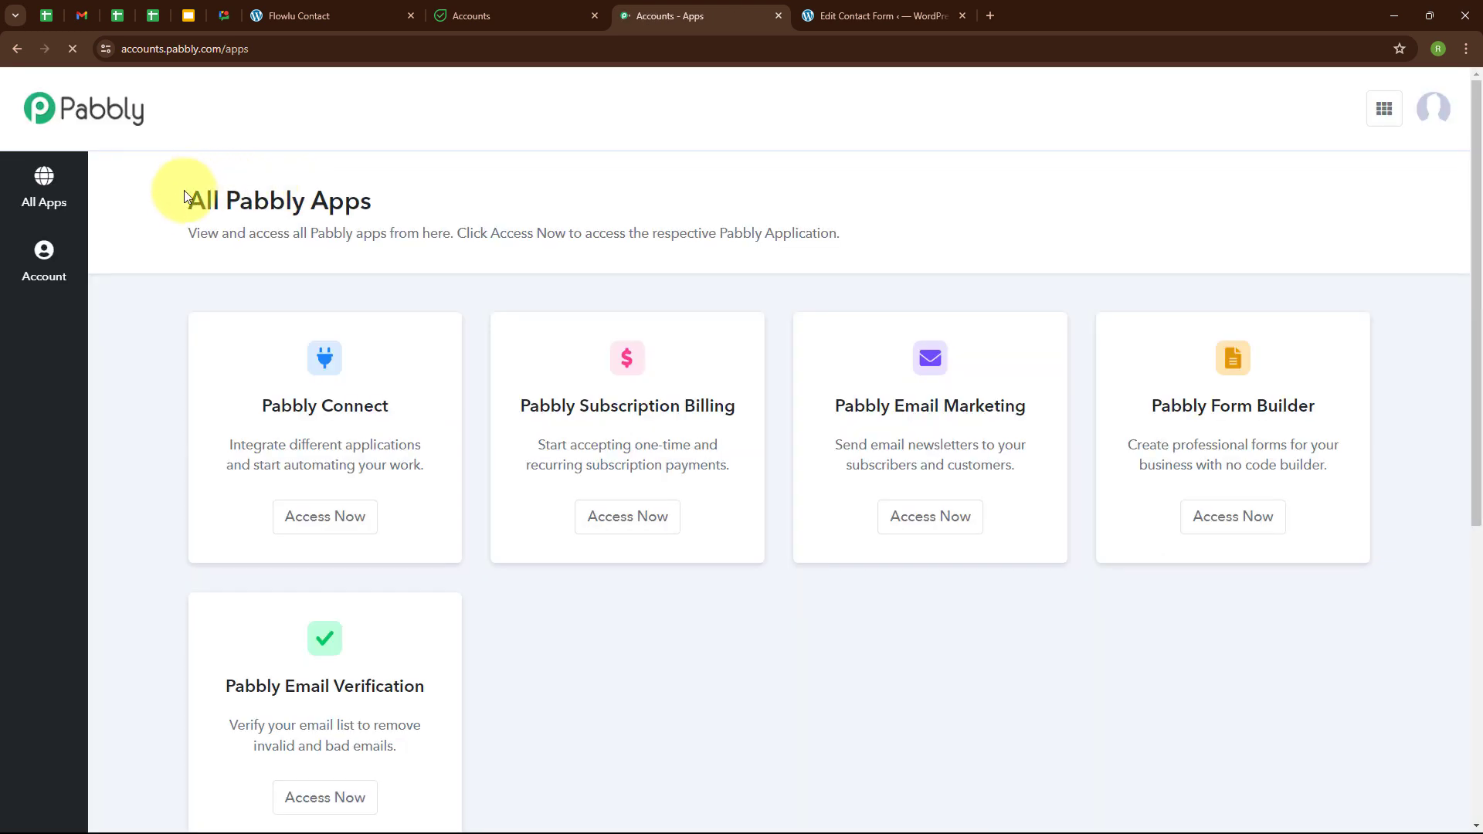
pyautogui.moveTo(187, 200); pyautogui.dragTo(401, 221)
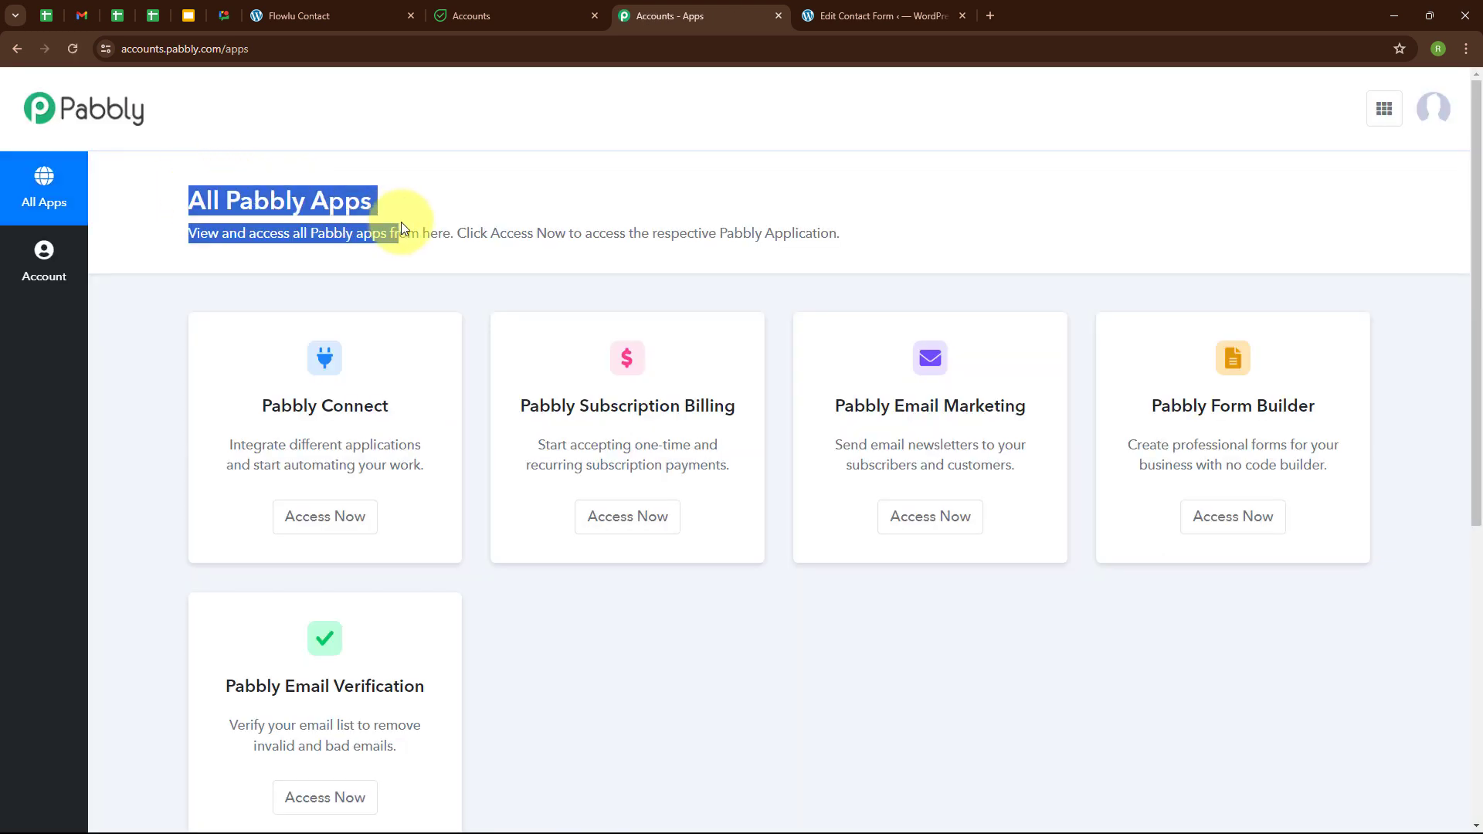
pyautogui.click(560, 183)
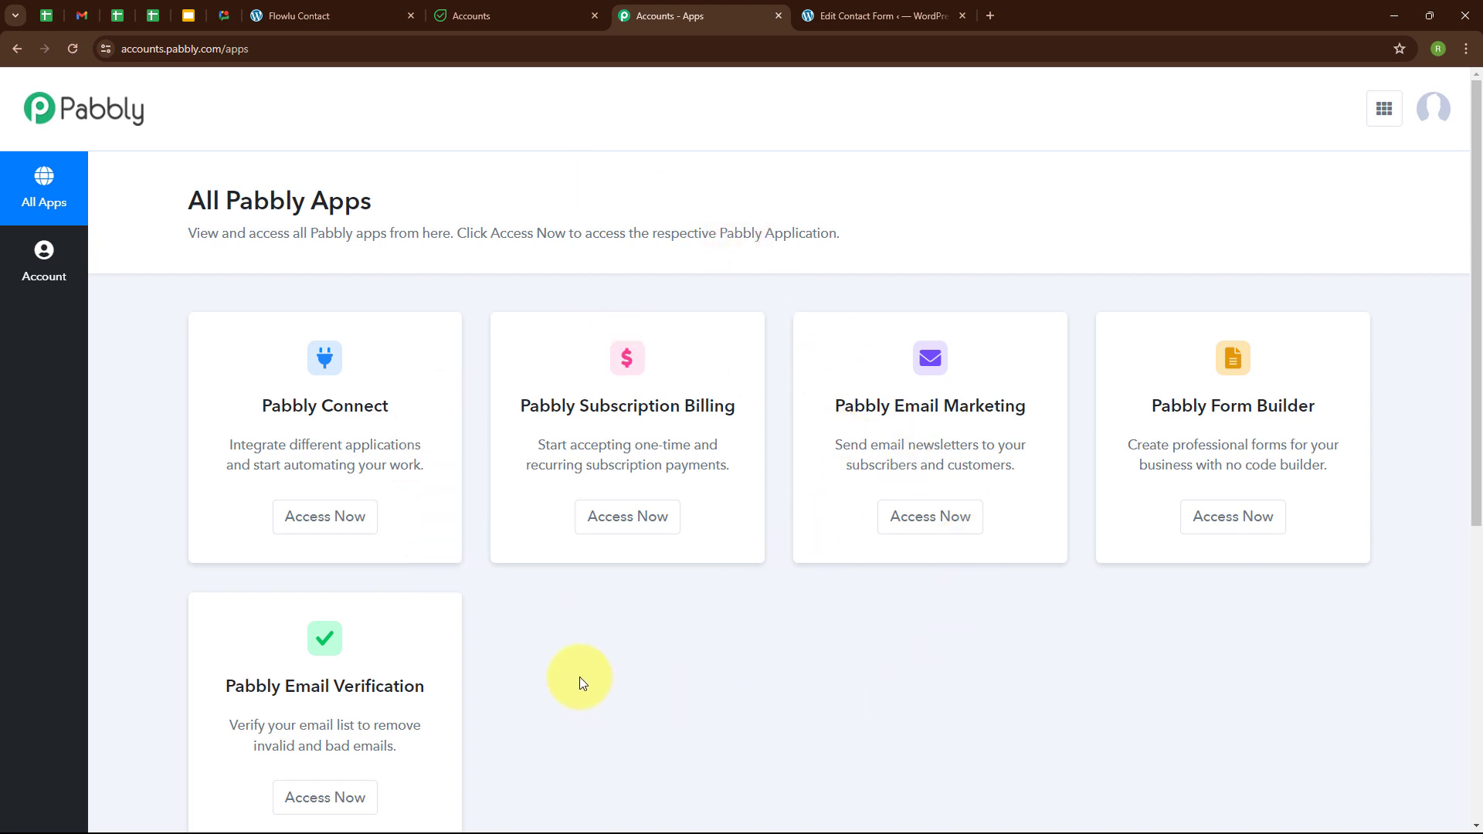
pyautogui.click(327, 518)
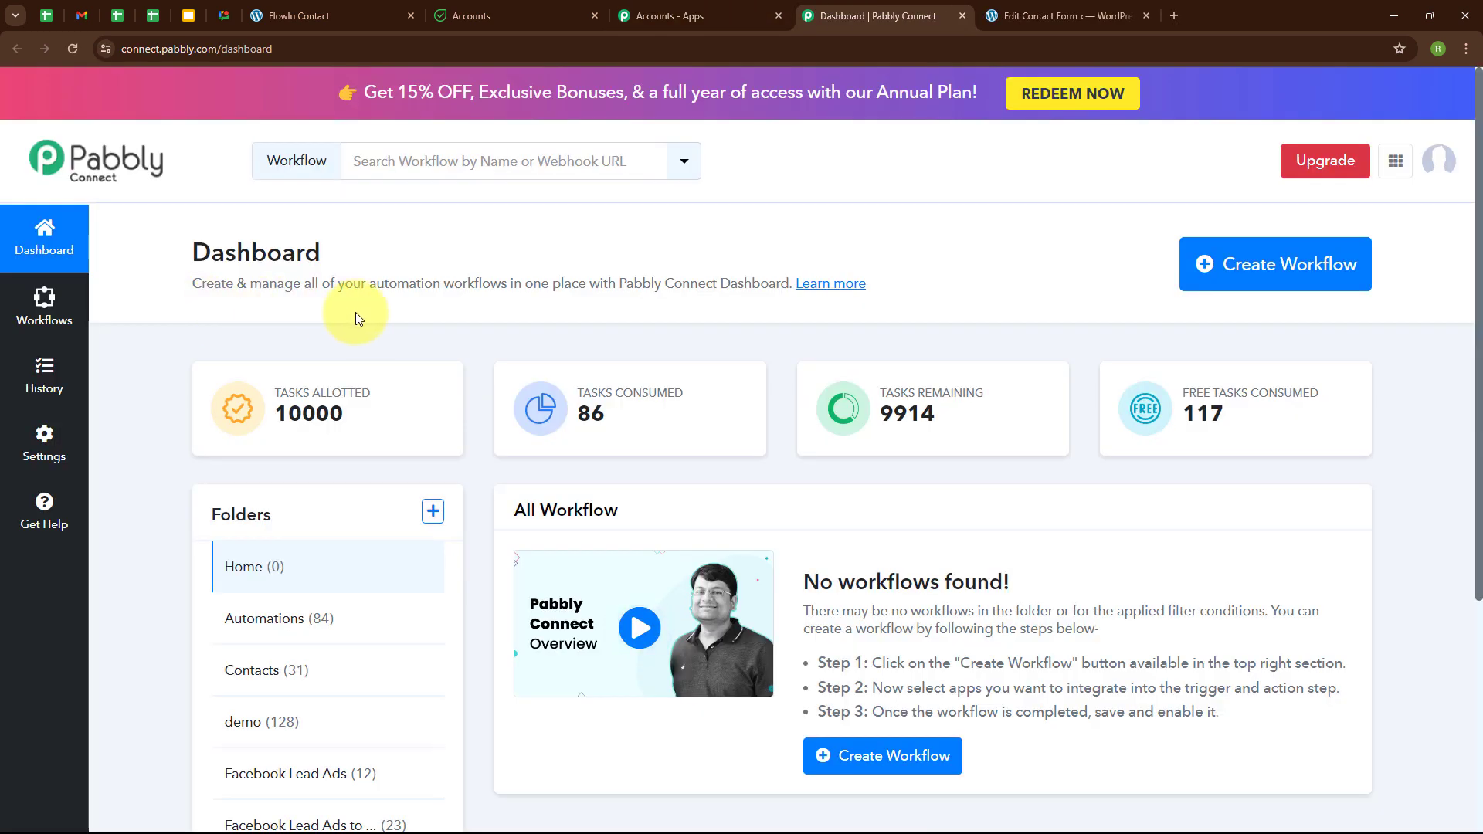
# Create the workflow 'Create Flowlu Contact from Contact Form7 Submission' in the Automations folder.
pyautogui.click(1307, 270)
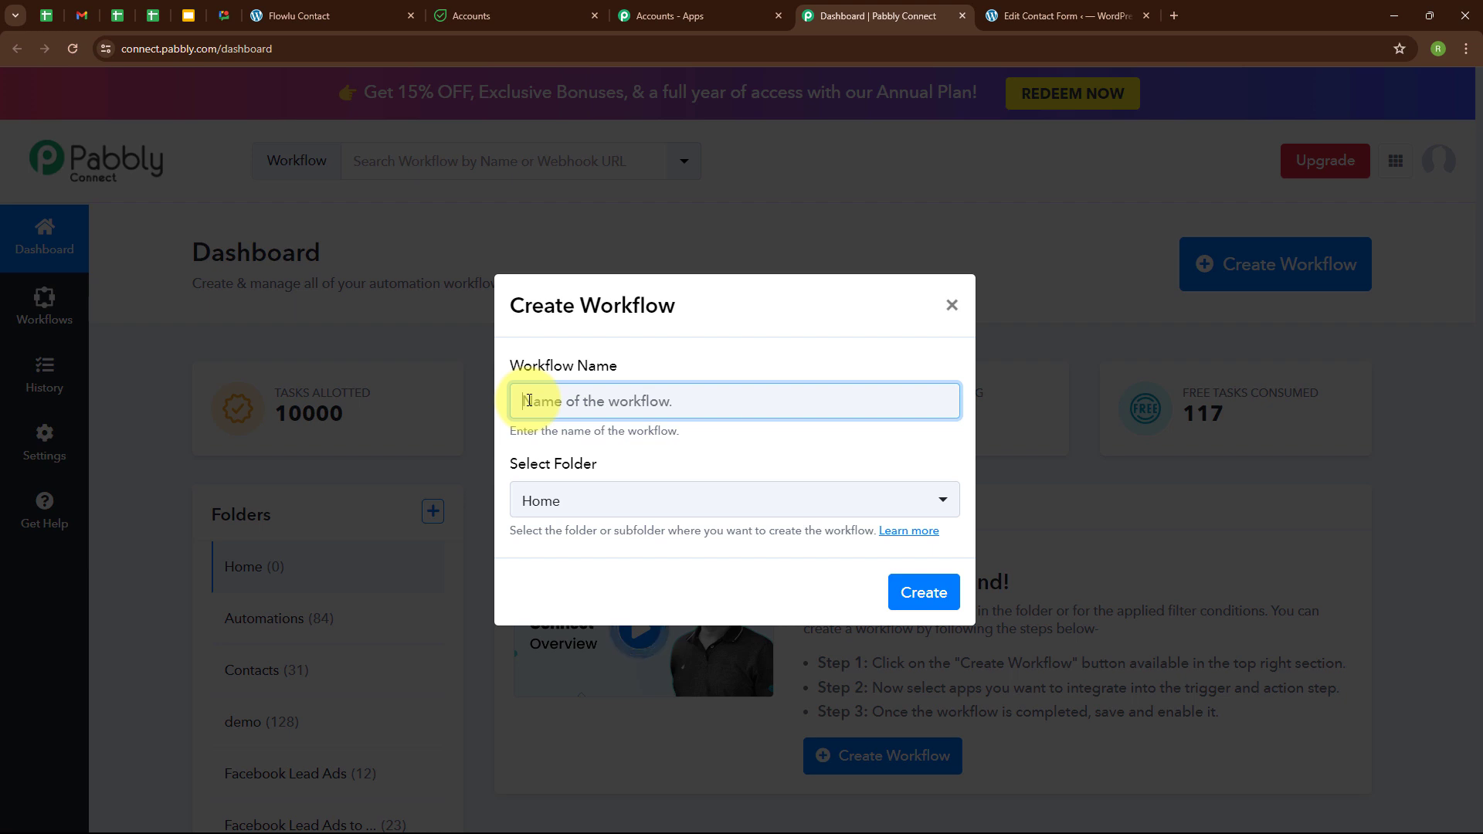
pyautogui.write('Create Flowlu Contact from Contact Form7 Submission')
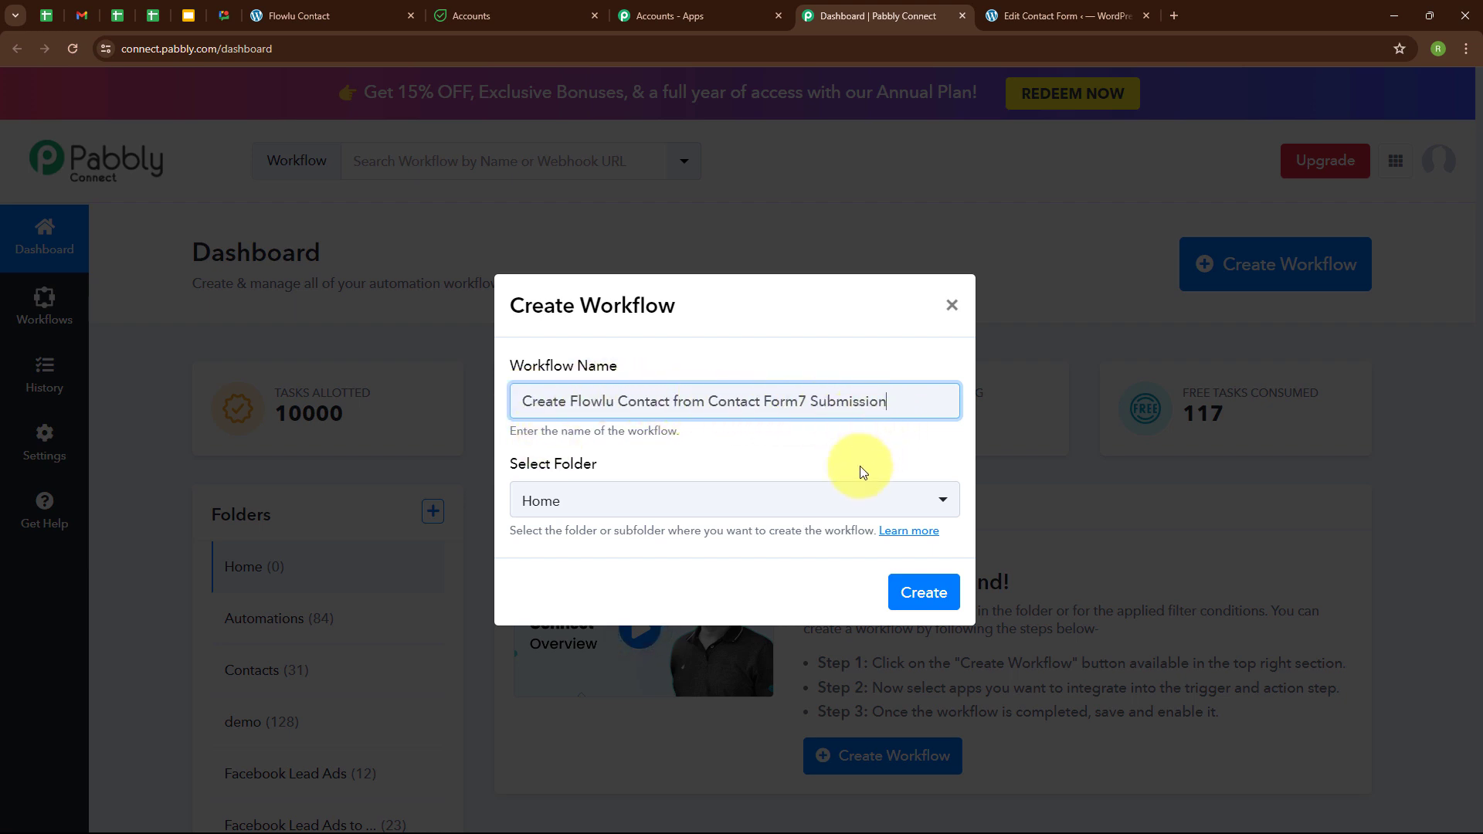
pyautogui.click(607, 512)
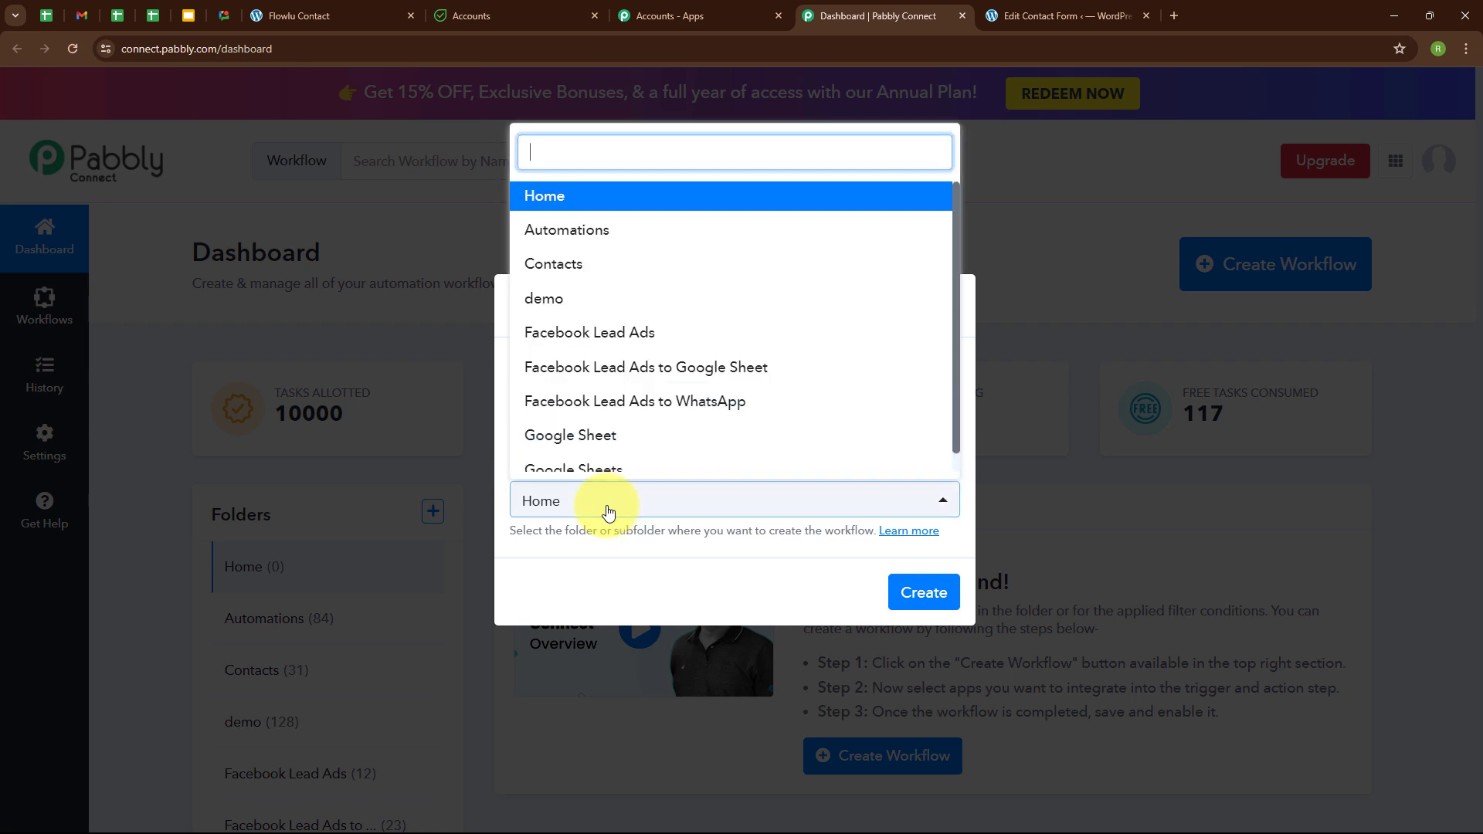
pyautogui.click(555, 232)
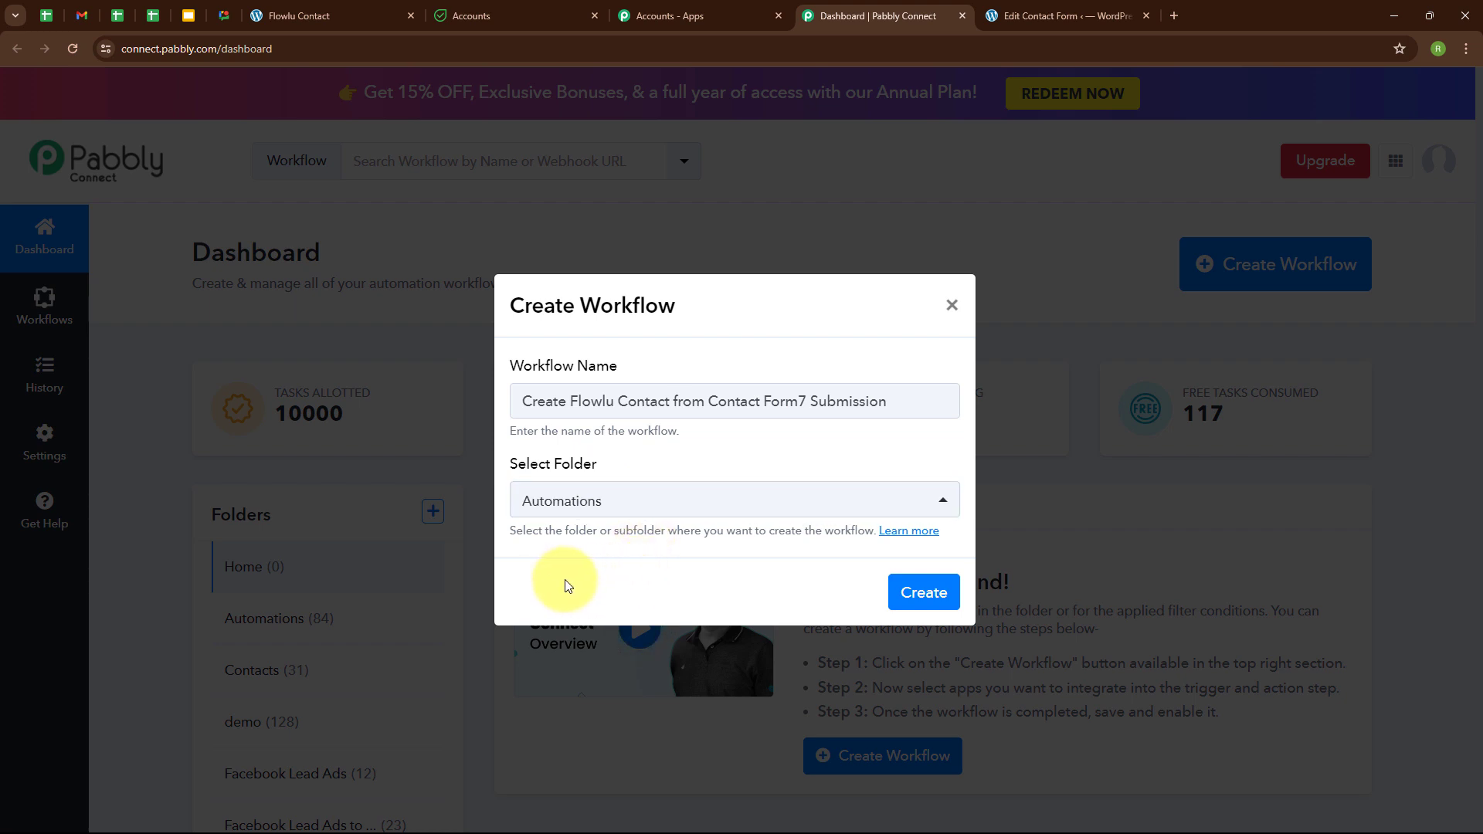
pyautogui.click(930, 595)
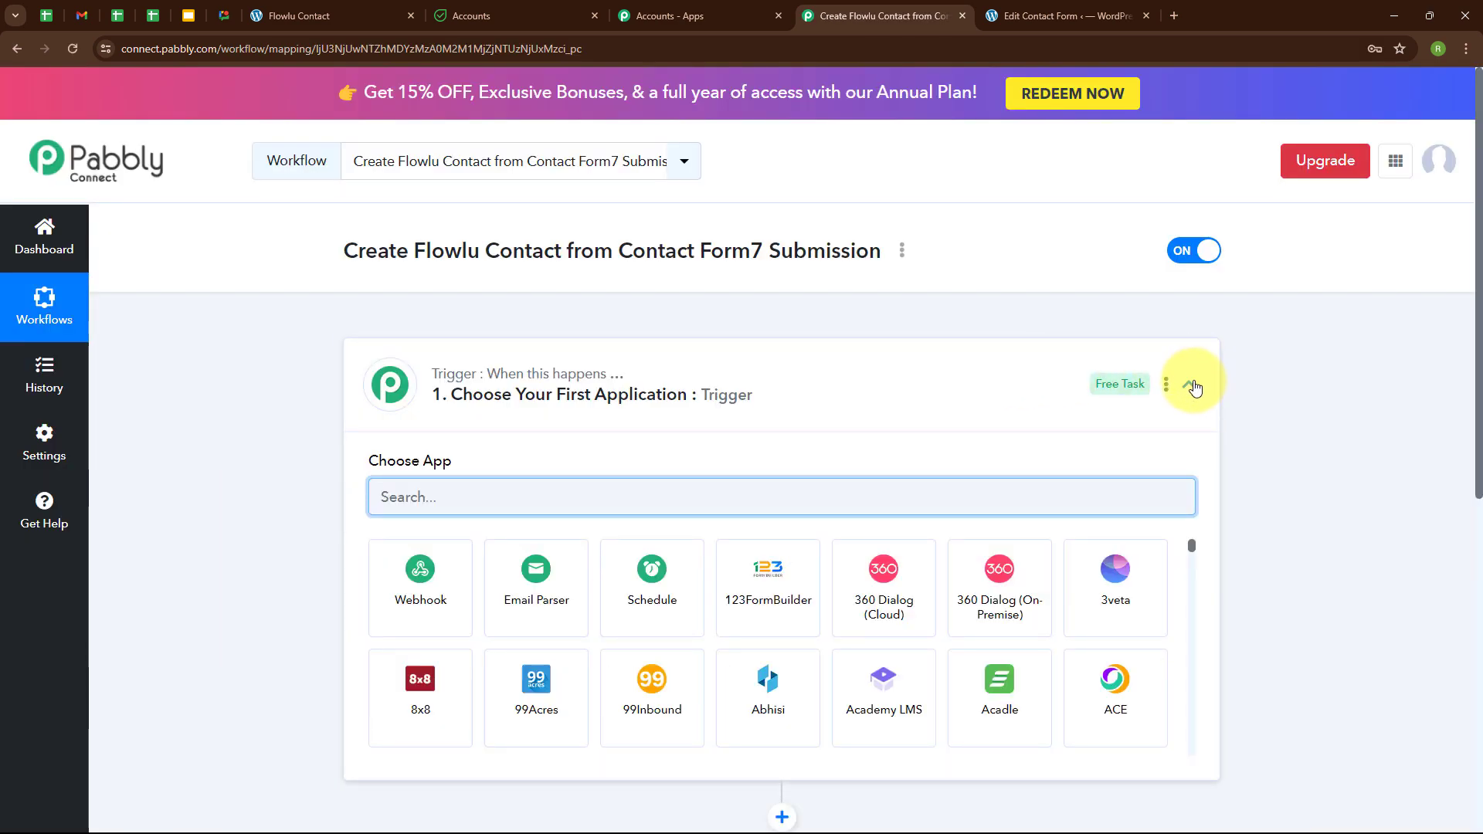
# Set the trigger app to Contact Form 7 with the New Form Submission event.
pyautogui.click(1190, 385)
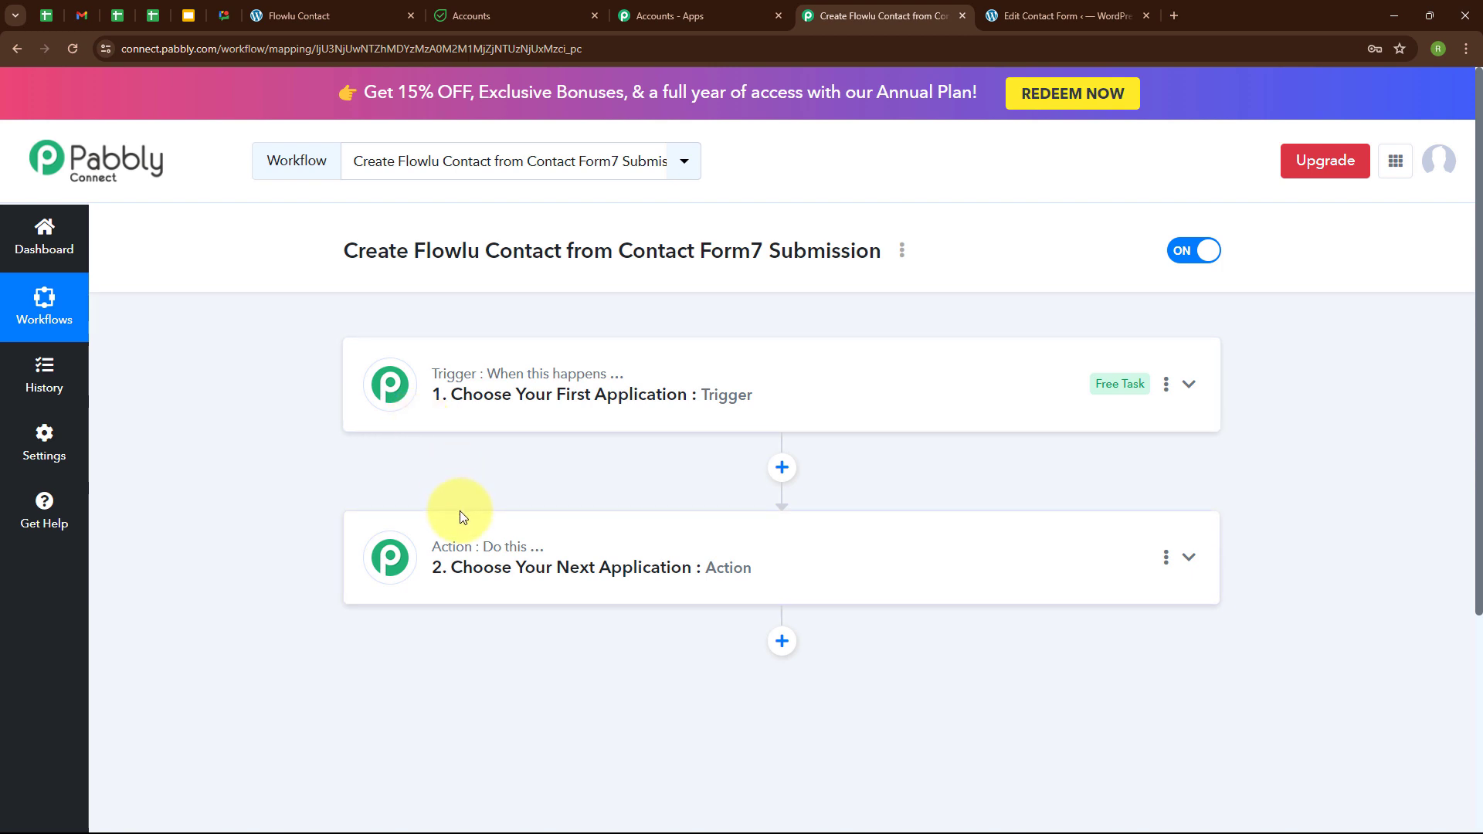
pyautogui.click(1189, 386)
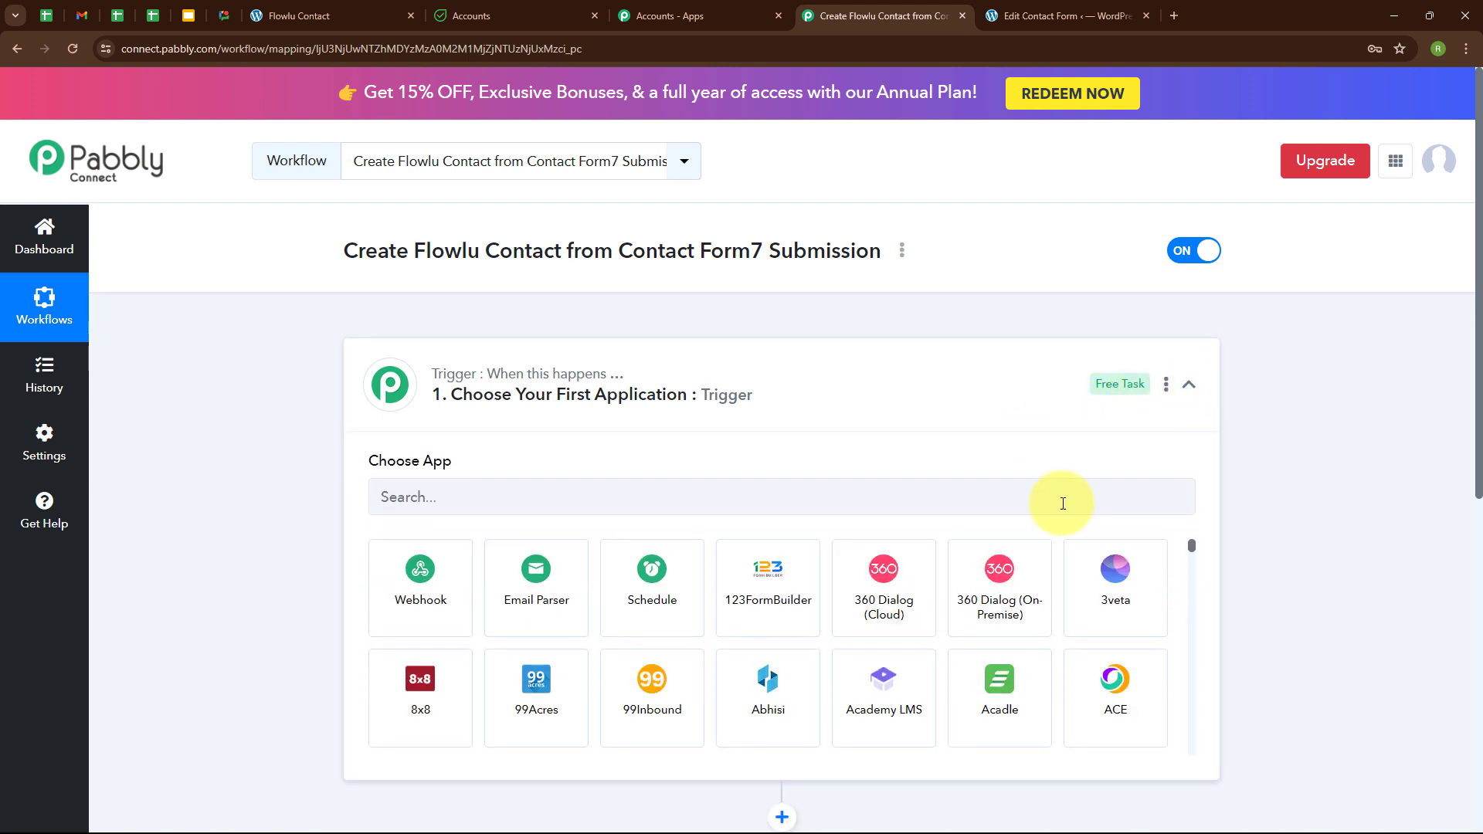
pyautogui.click(440, 494)
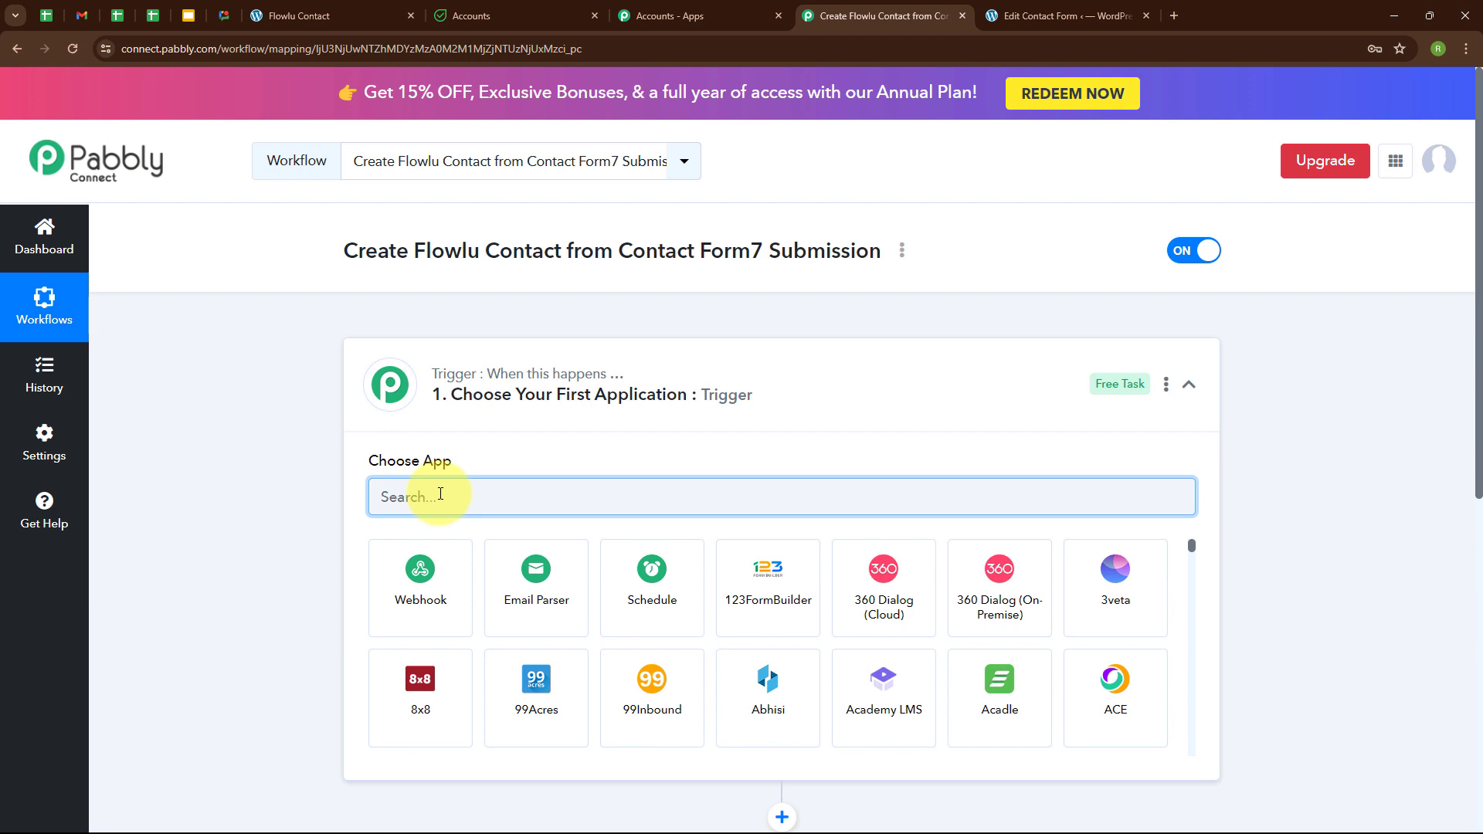
pyautogui.write('conta')
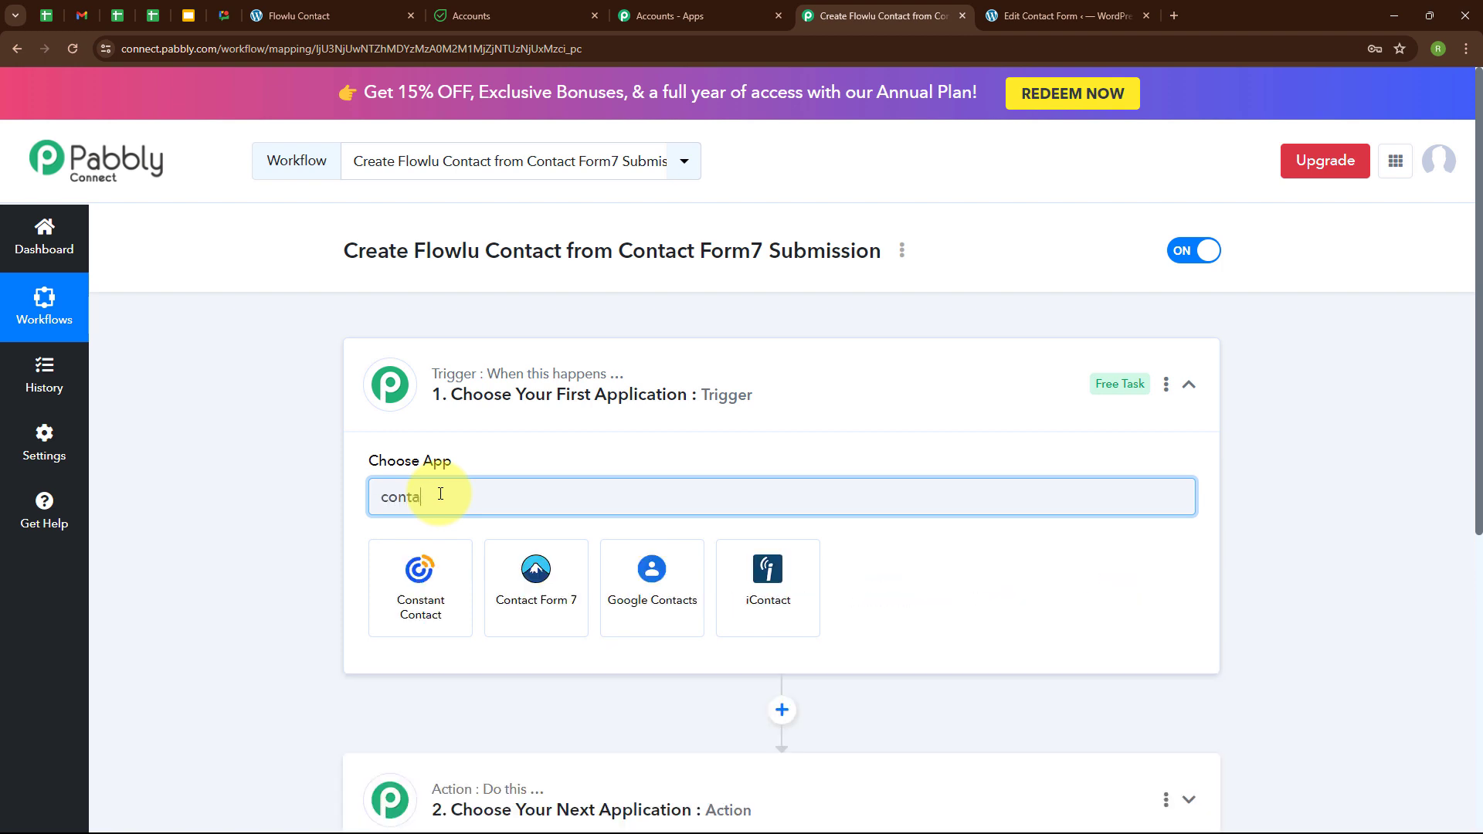
pyautogui.click(527, 564)
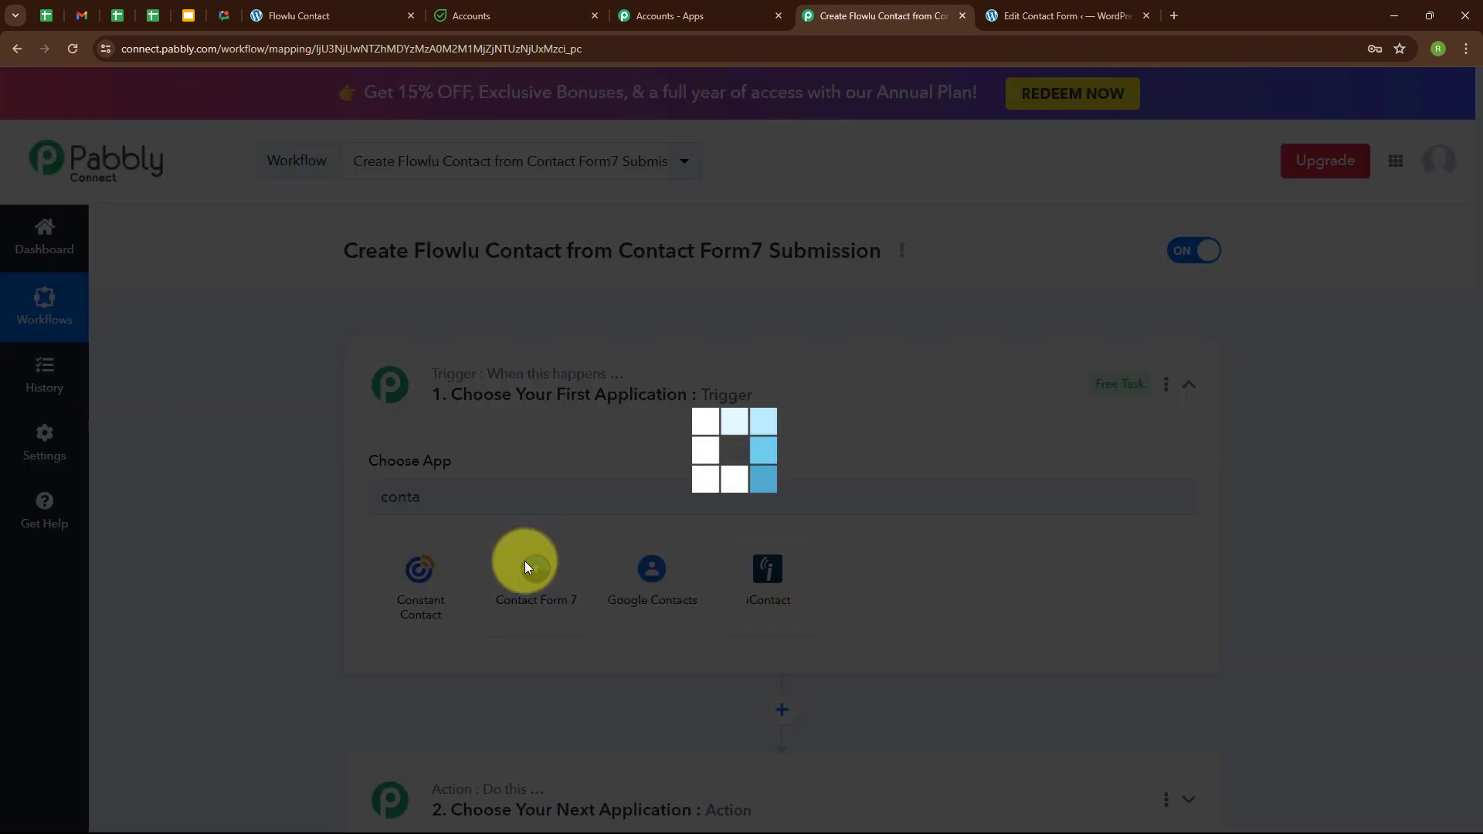
pyautogui.click(524, 570)
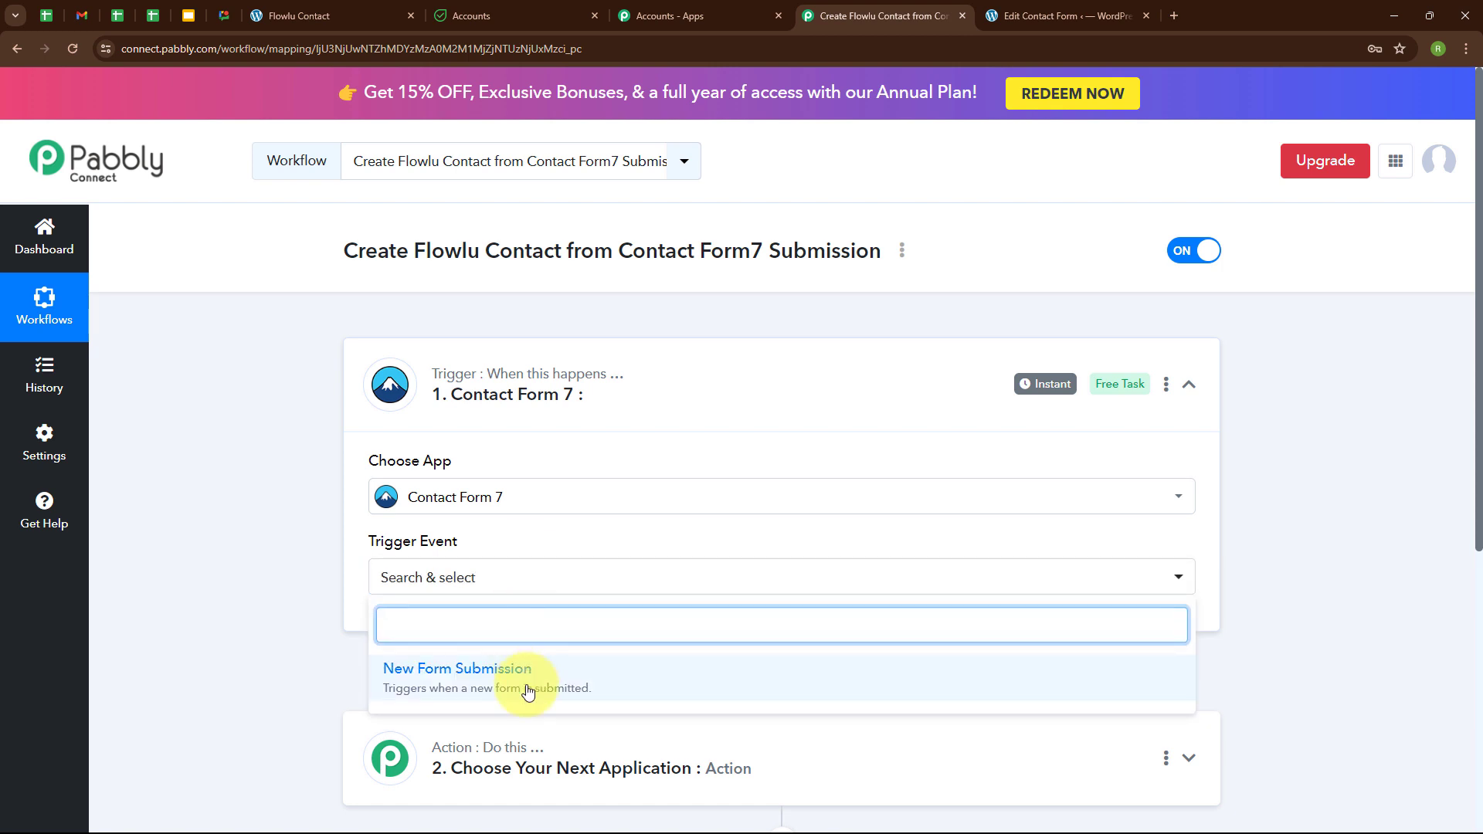
pyautogui.click(527, 685)
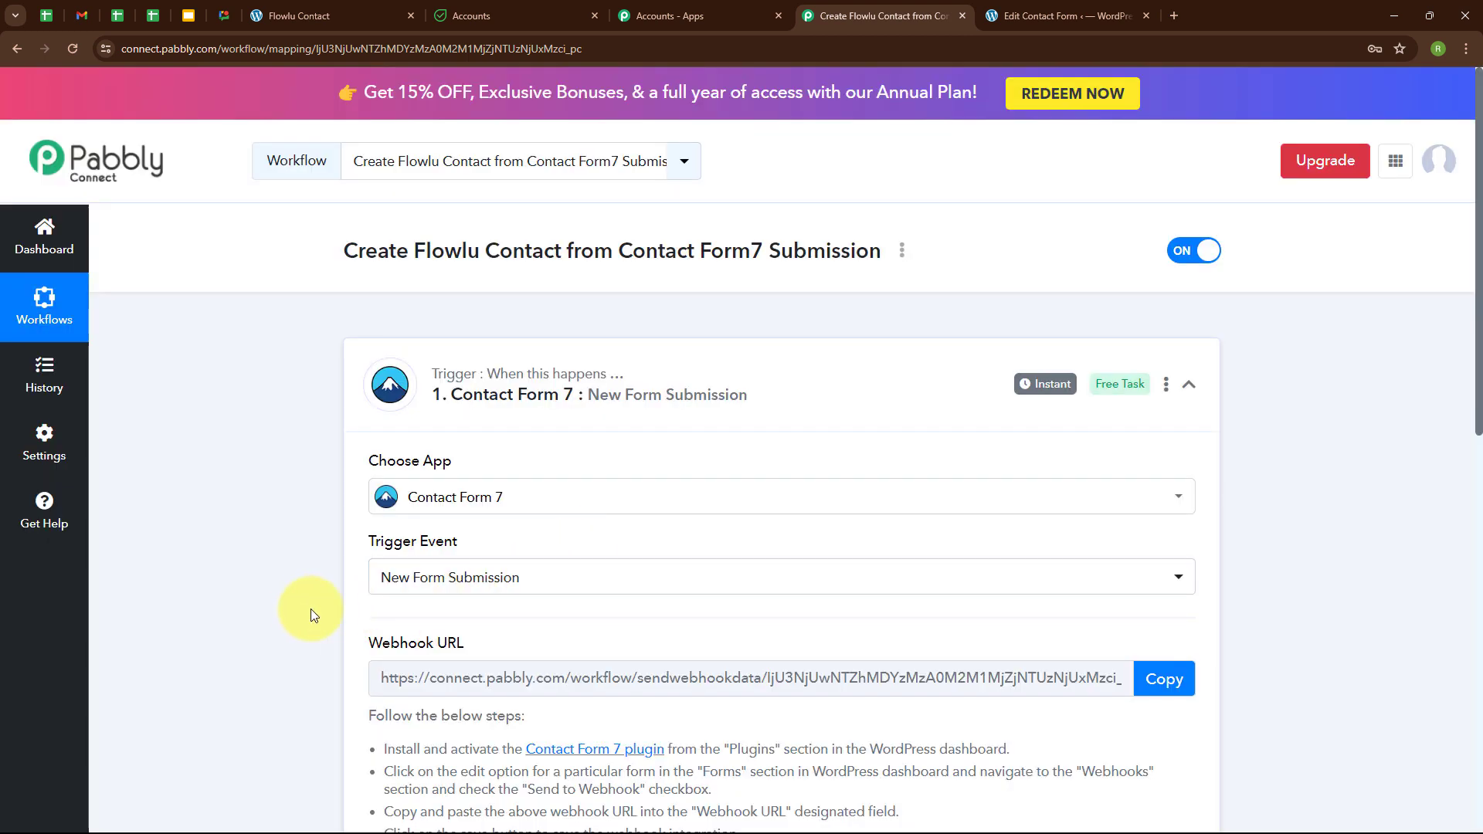
# Review the generated webhook URL and its setup steps.
pyautogui.scroll(-2, 721, 564)
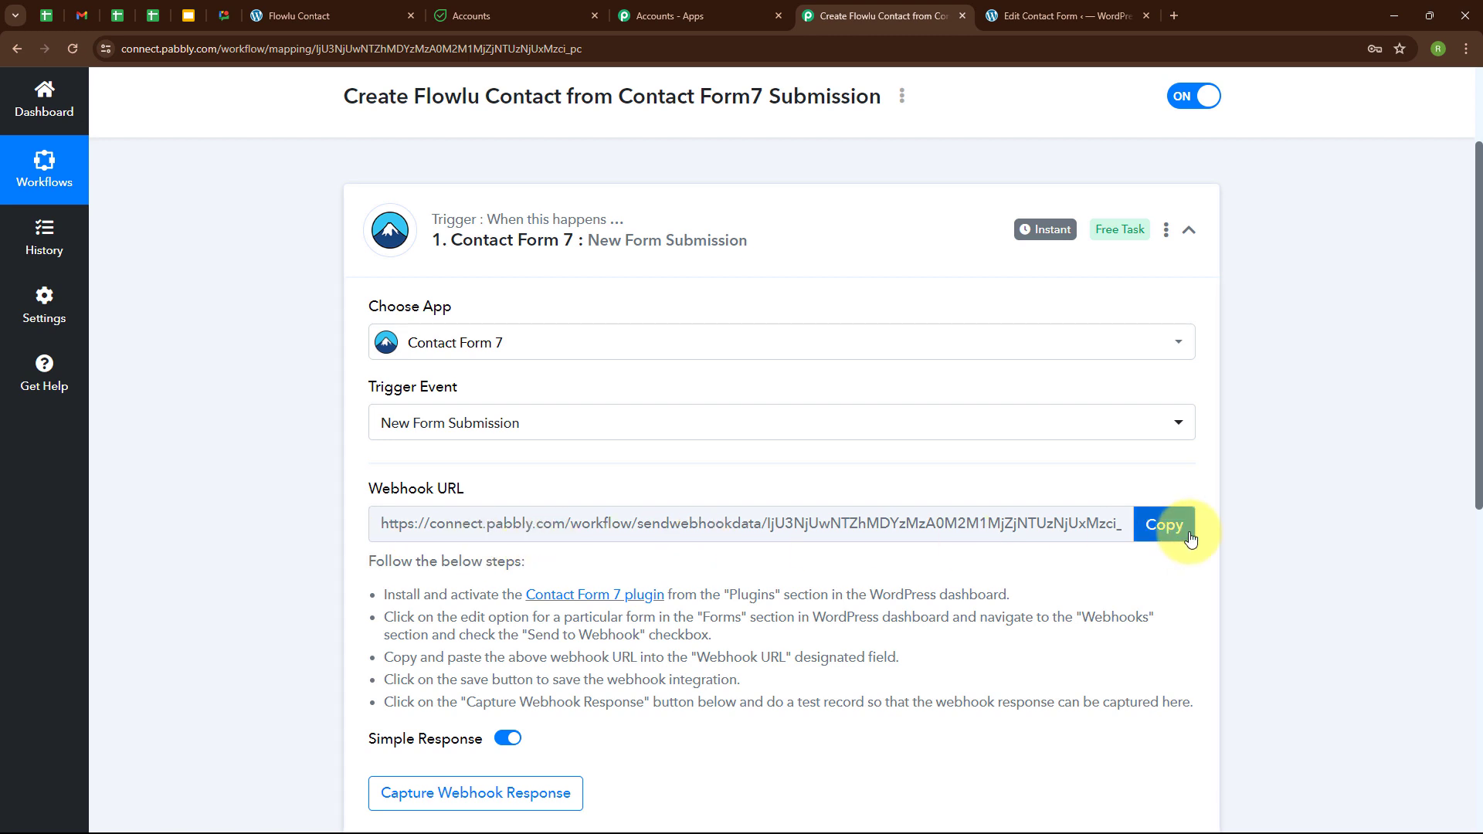
pyautogui.moveTo(387, 591); pyautogui.dragTo(702, 731)
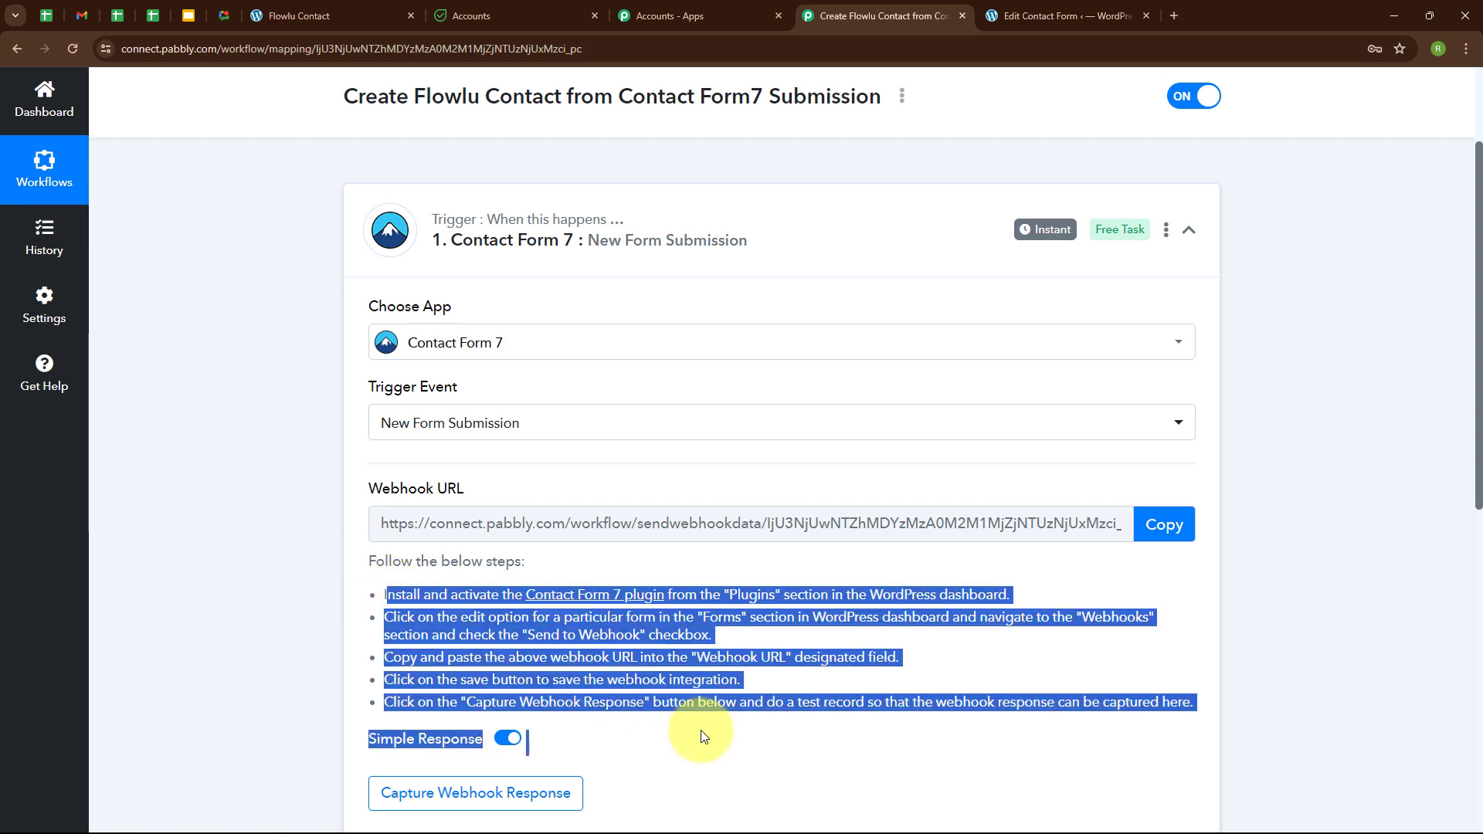
pyautogui.click(674, 559)
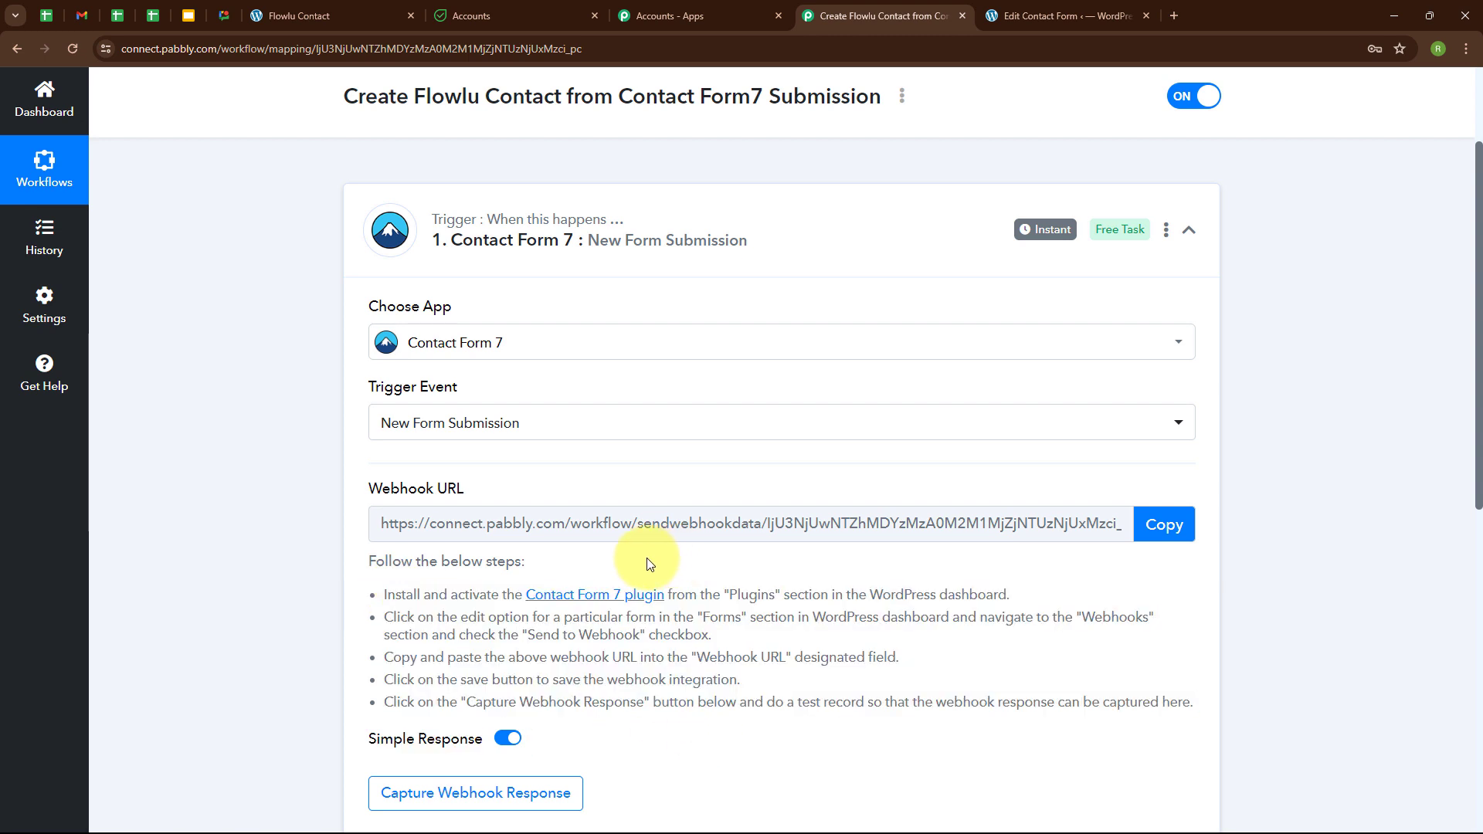
# Enable sending submissions to a webhook on the Flowlu Contact form's Webhook tab.
pyautogui.click(1047, 9)
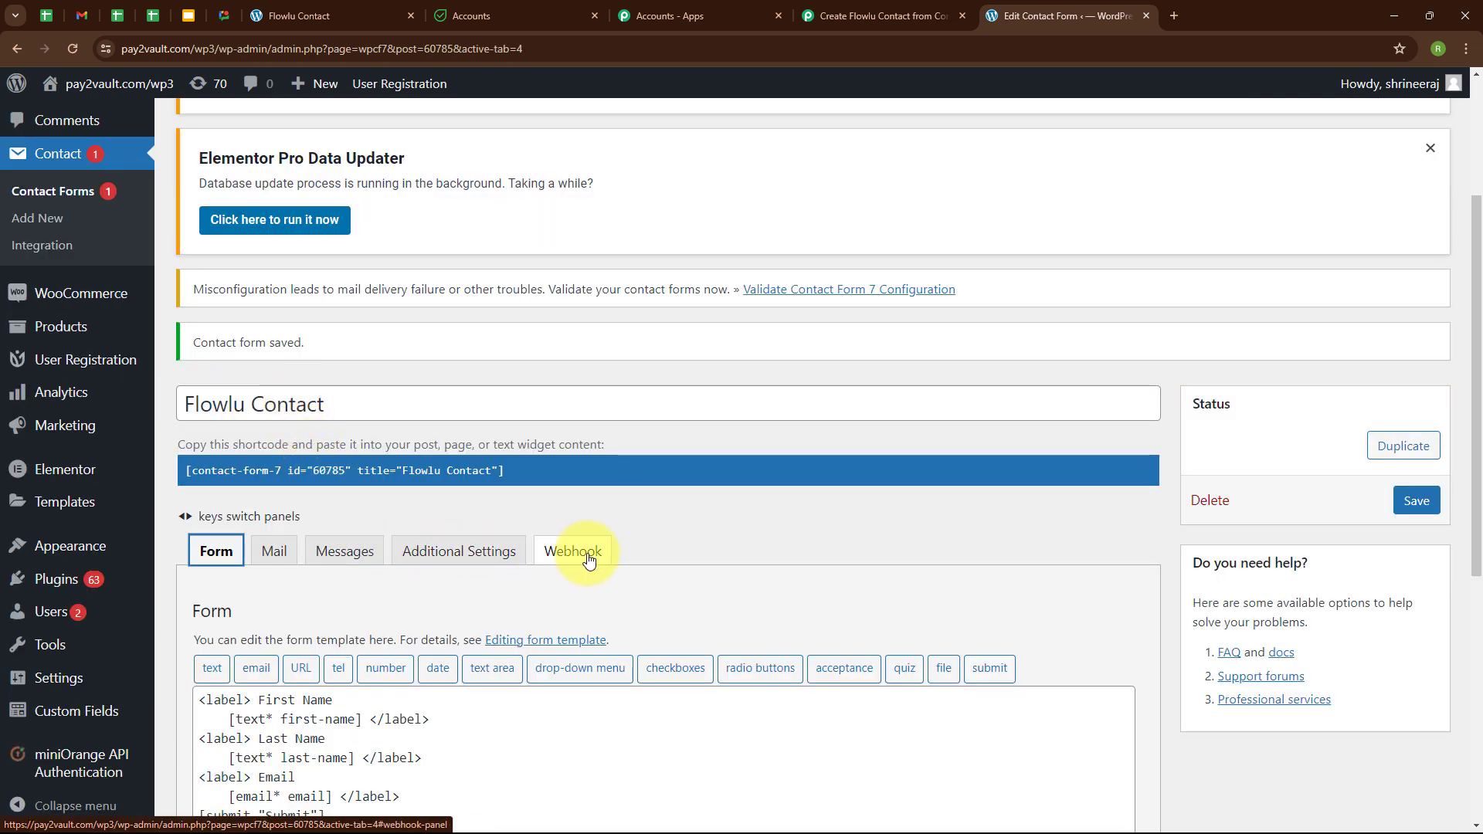
pyautogui.click(572, 552)
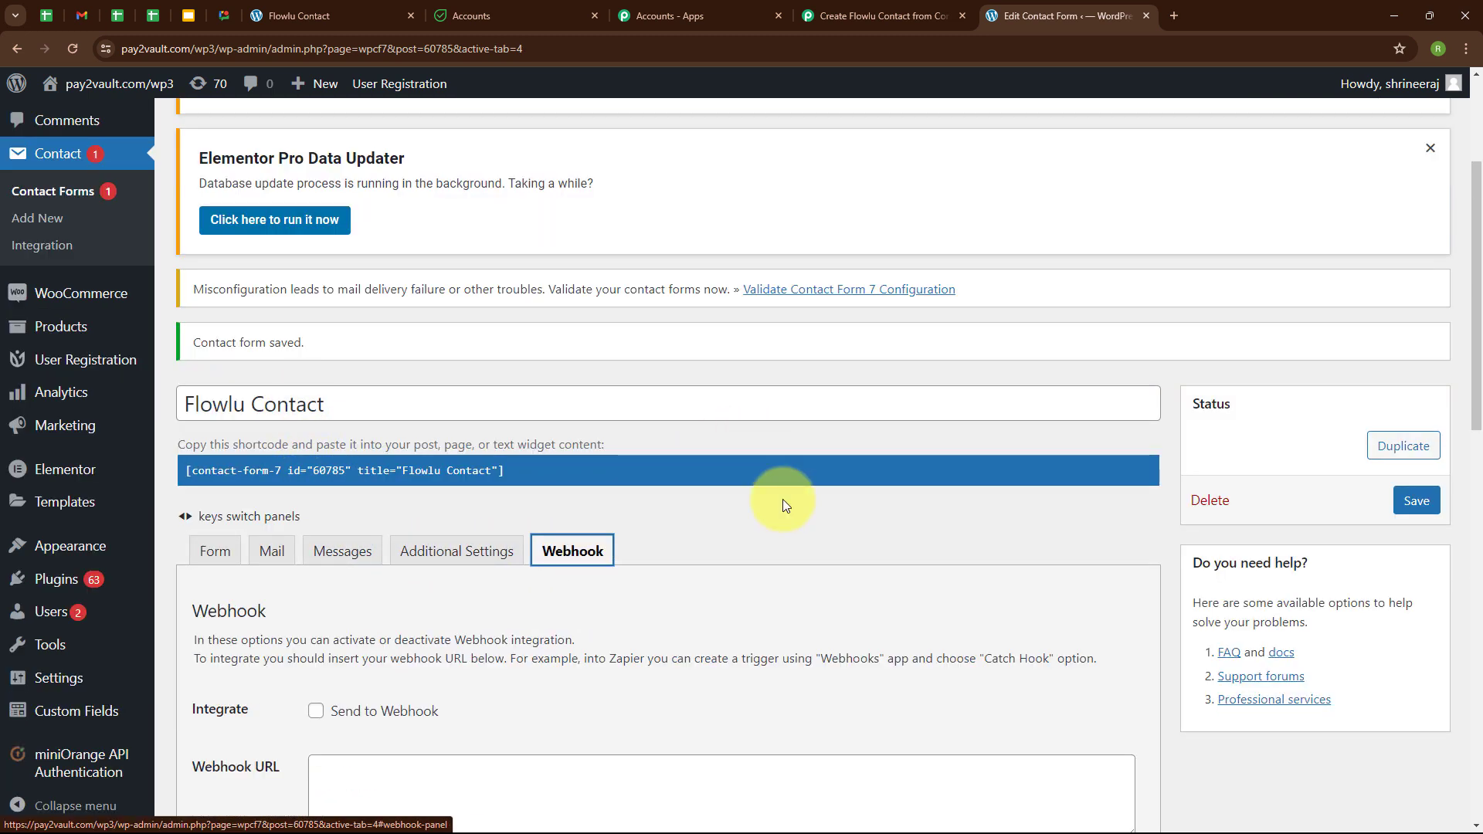
pyautogui.scroll(-2, 781, 499)
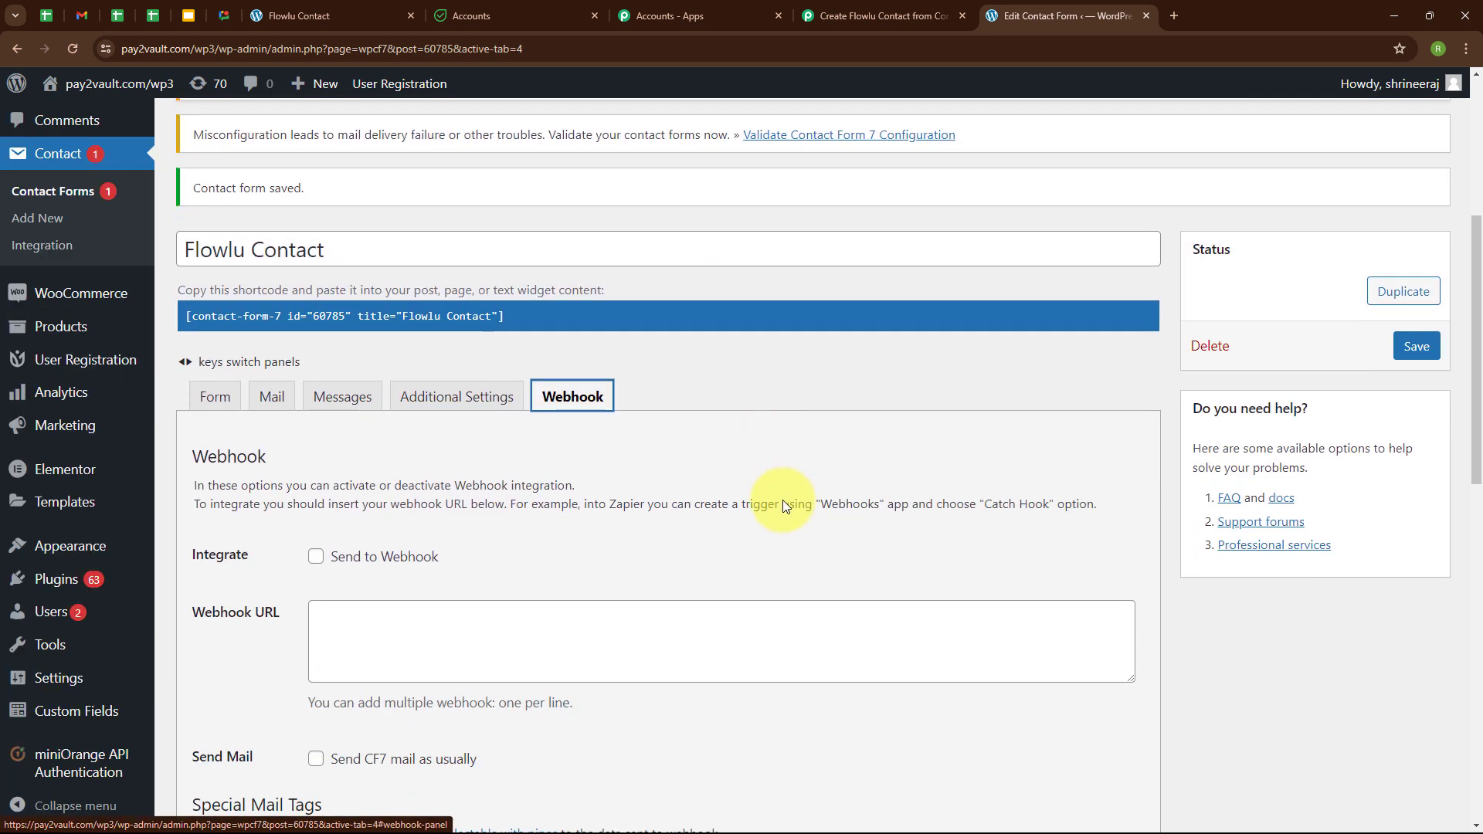
pyautogui.click(316, 558)
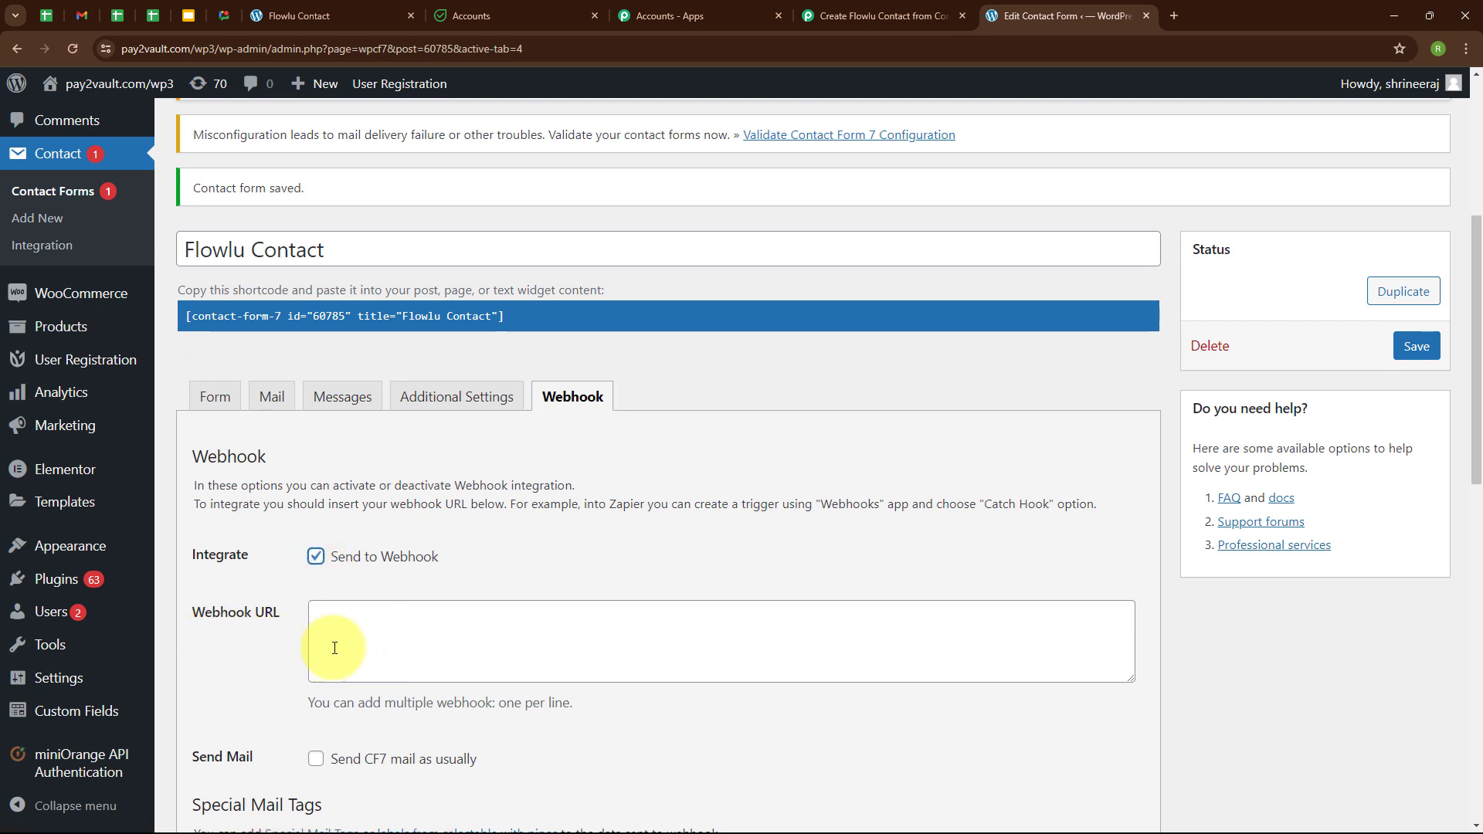
# Paste the Pabbly webhook URL into the form's Webhook URL field and save the form.
pyautogui.click(886, 16)
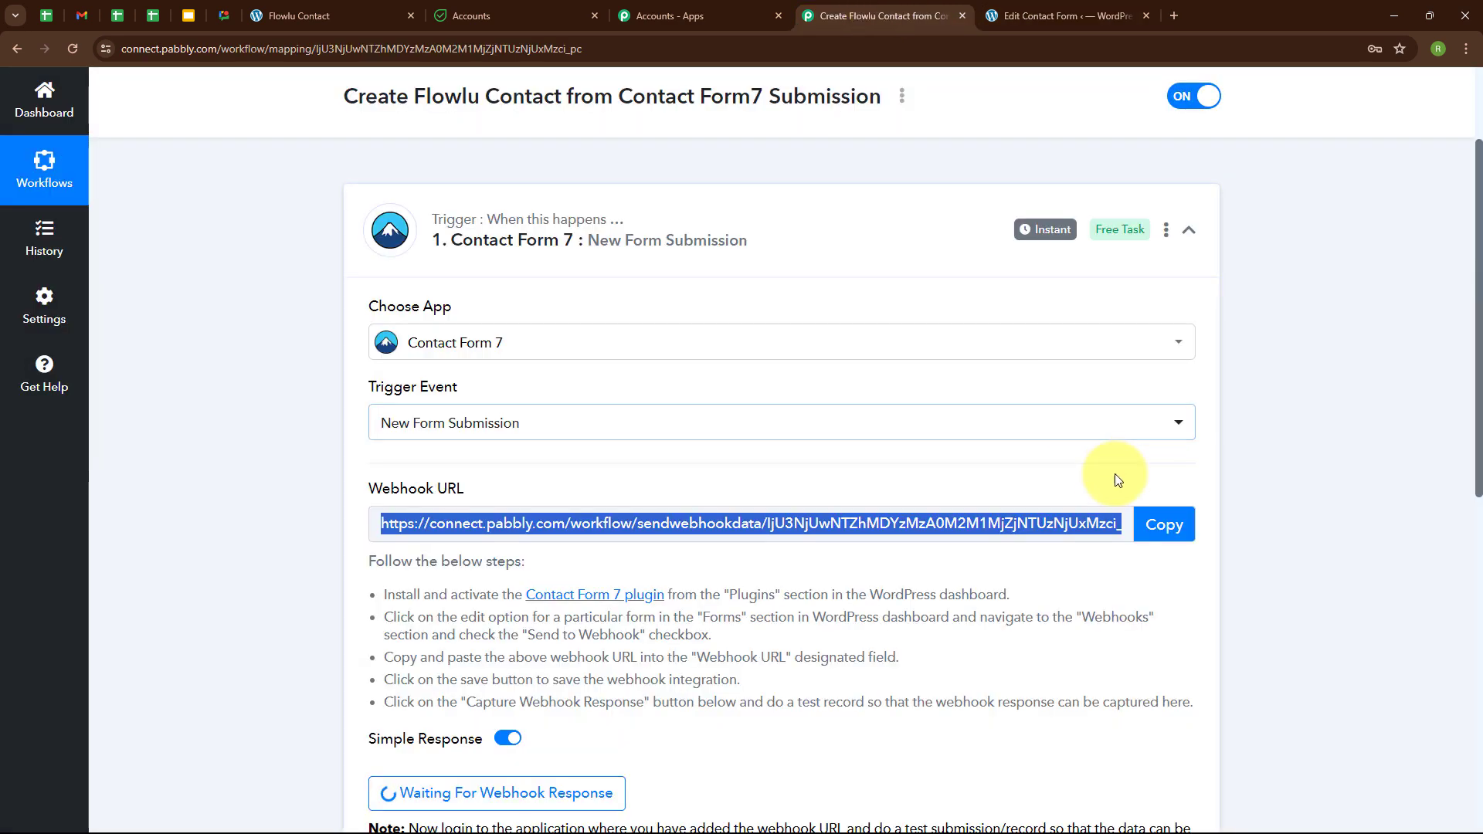
pyautogui.click(1166, 525)
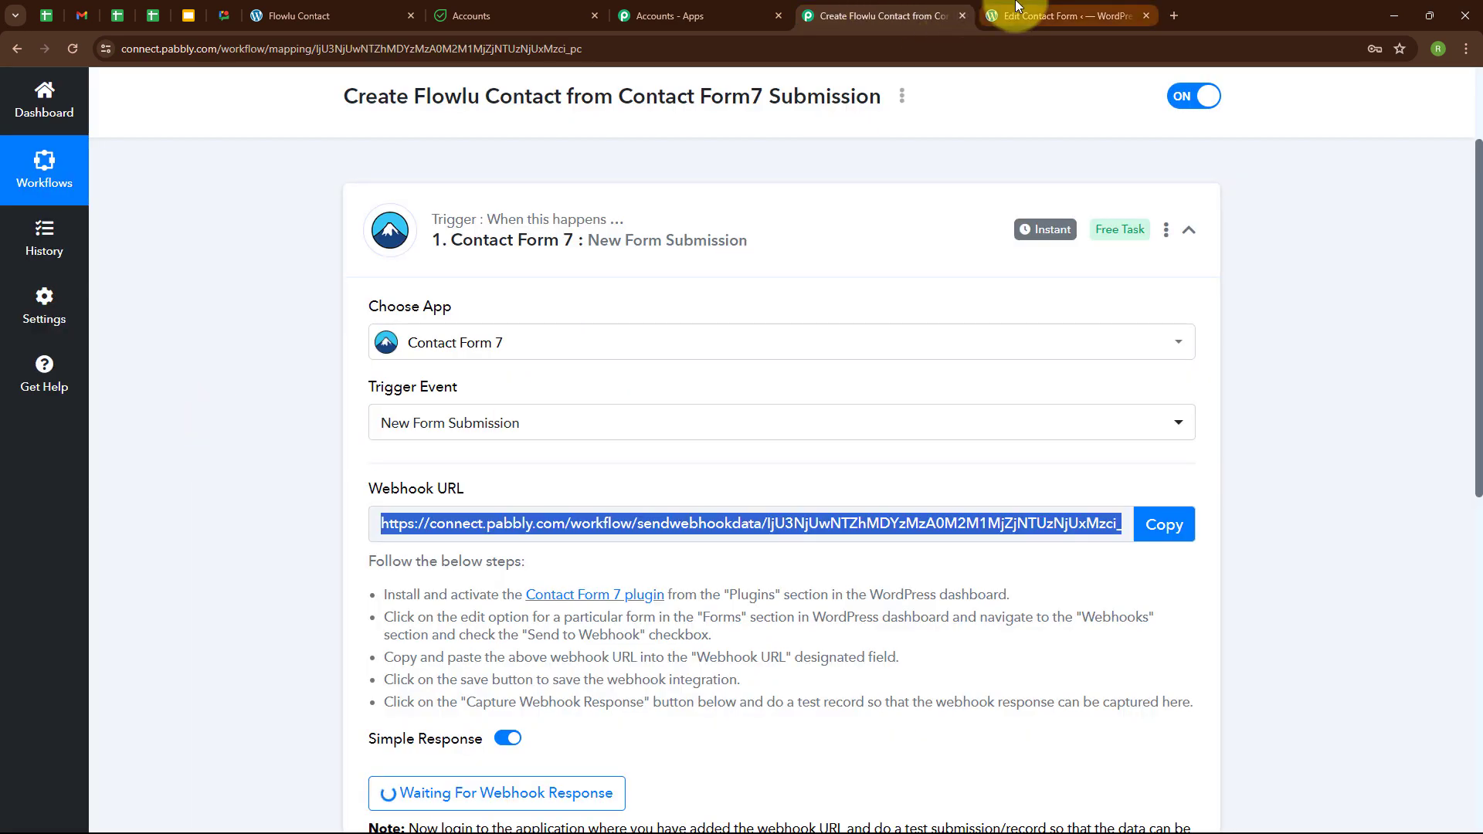
pyautogui.click(1012, 14)
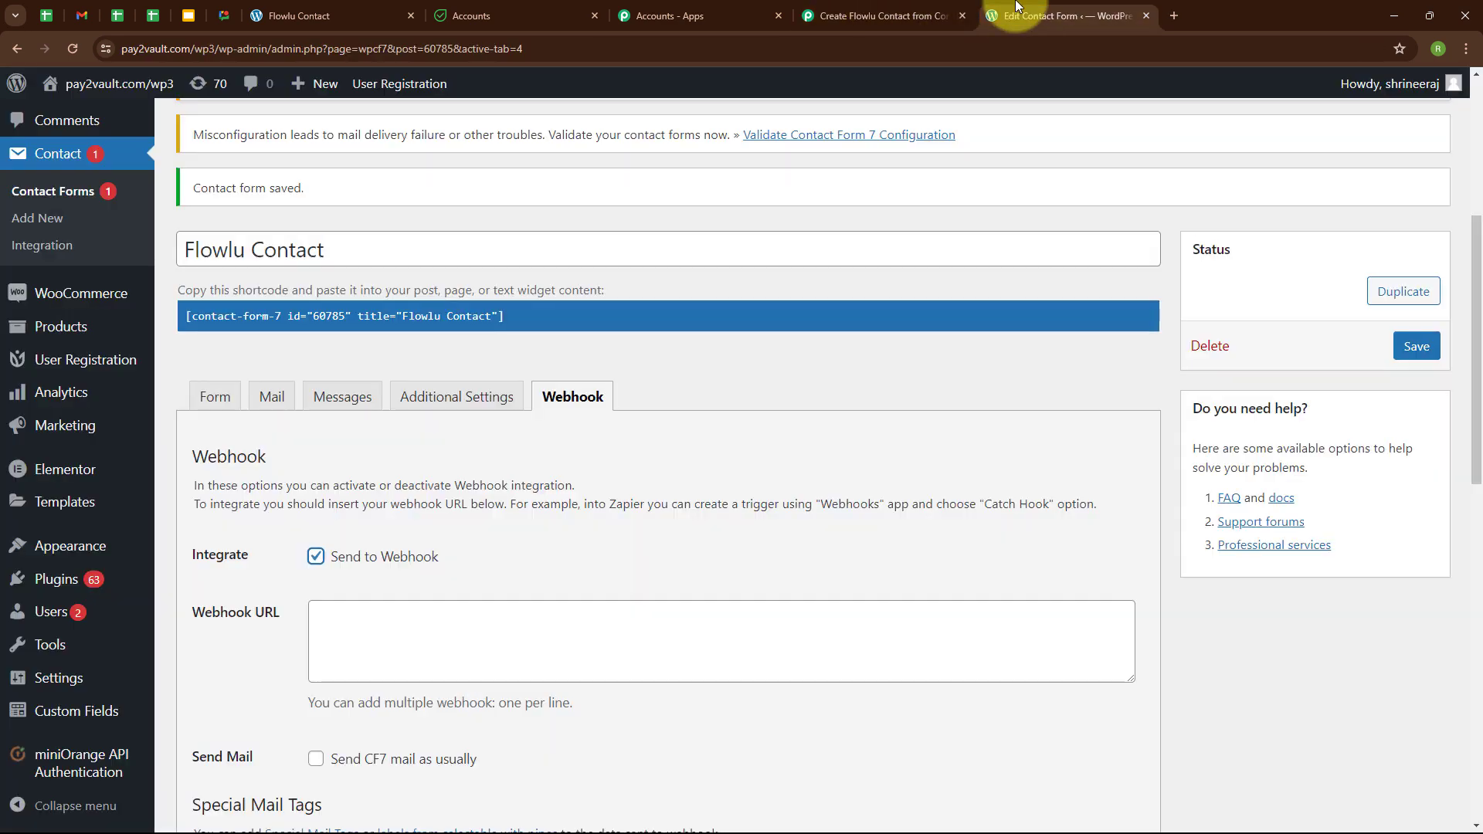
pyautogui.click(397, 619)
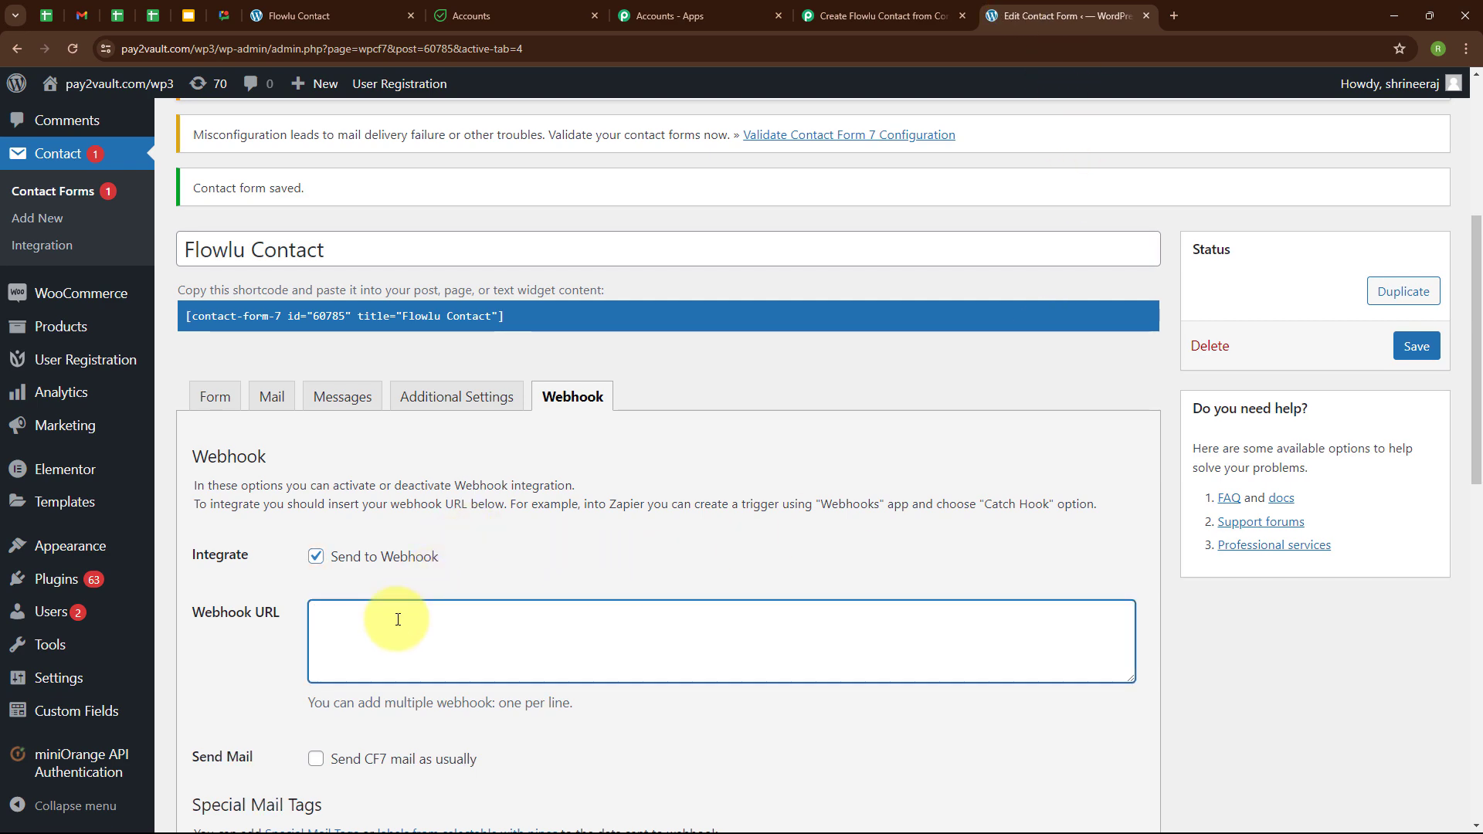
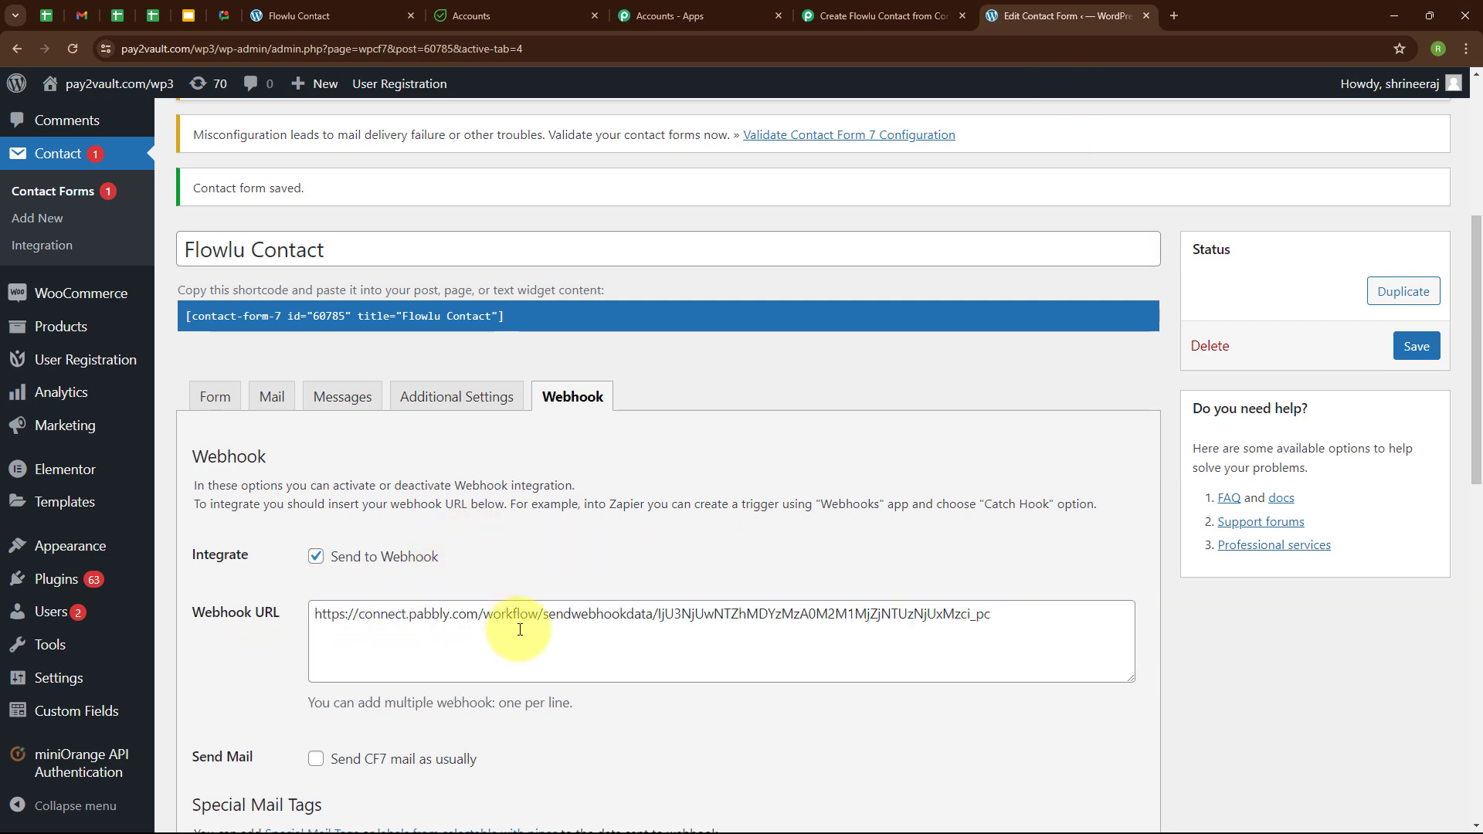
pyautogui.scroll(-5, 519, 621)
pyautogui.scroll(-7, 519, 620)
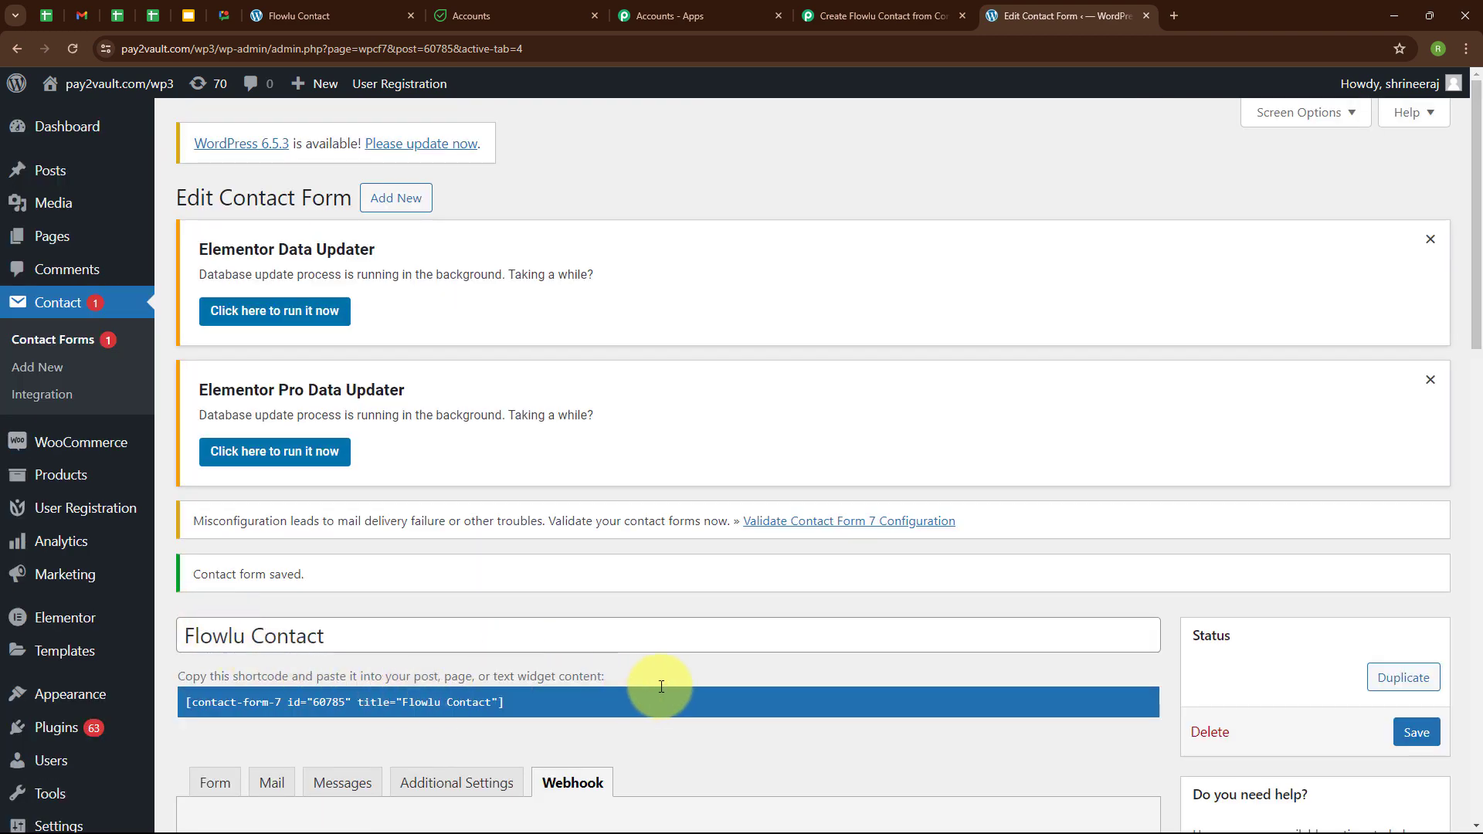
pyautogui.scroll(-5, 656, 618)
pyautogui.scroll(4, 661, 692)
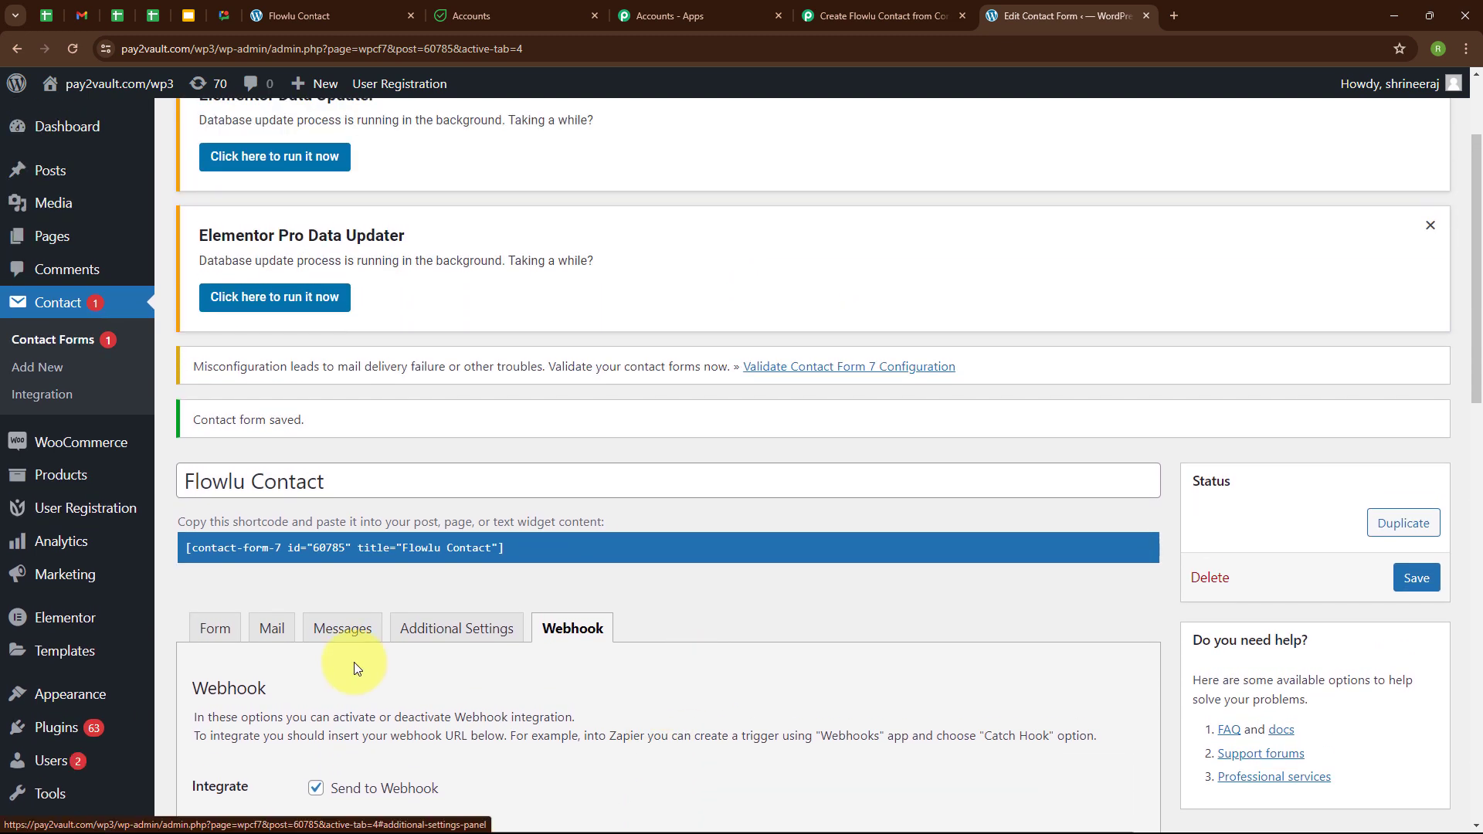
pyautogui.click(866, 16)
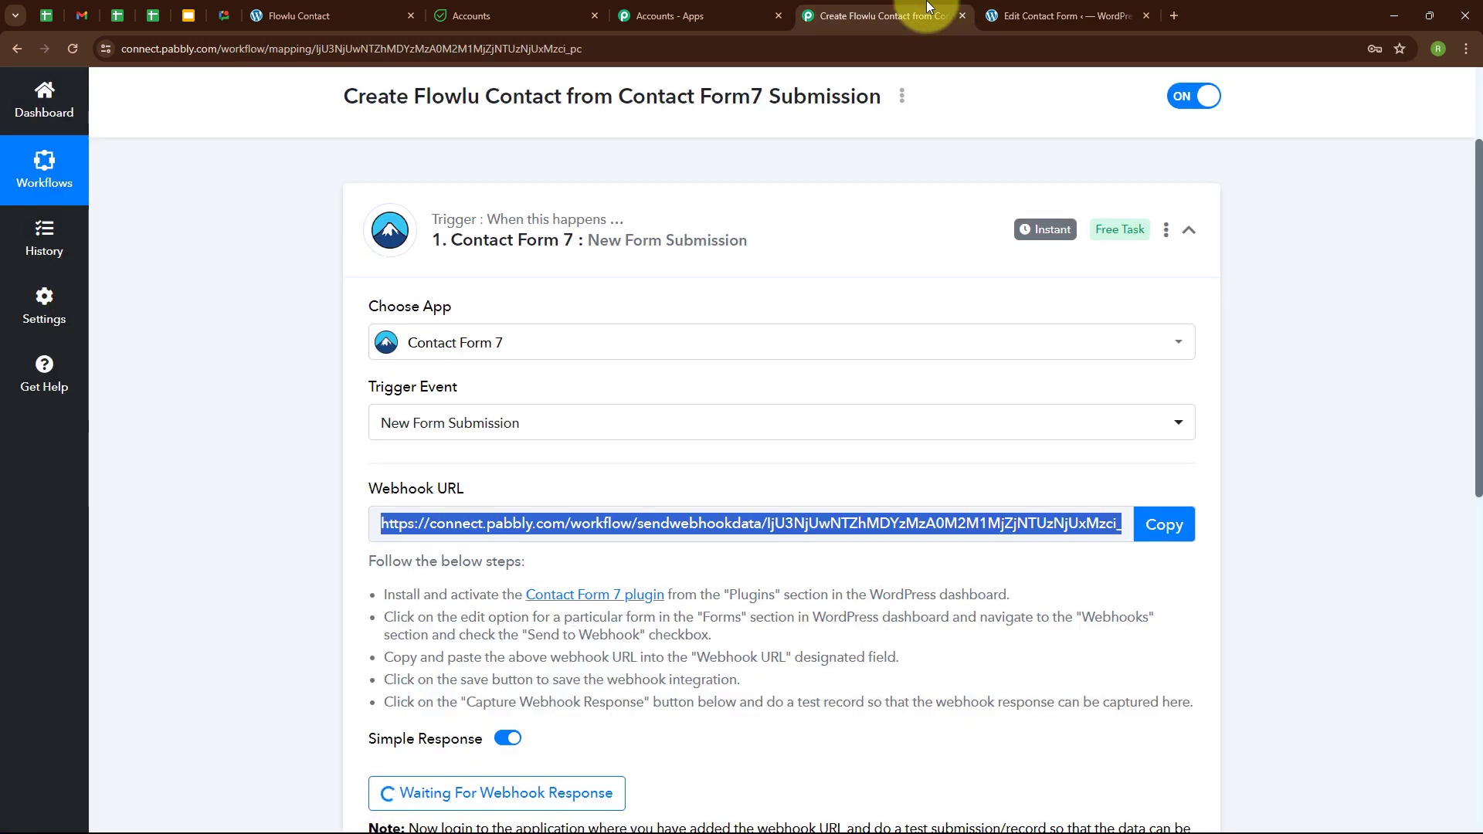
# Confirm Pabbly is waiting for a webhook response and bring up the live Flowlu Contact form.
pyautogui.scroll(-2, 799, 635)
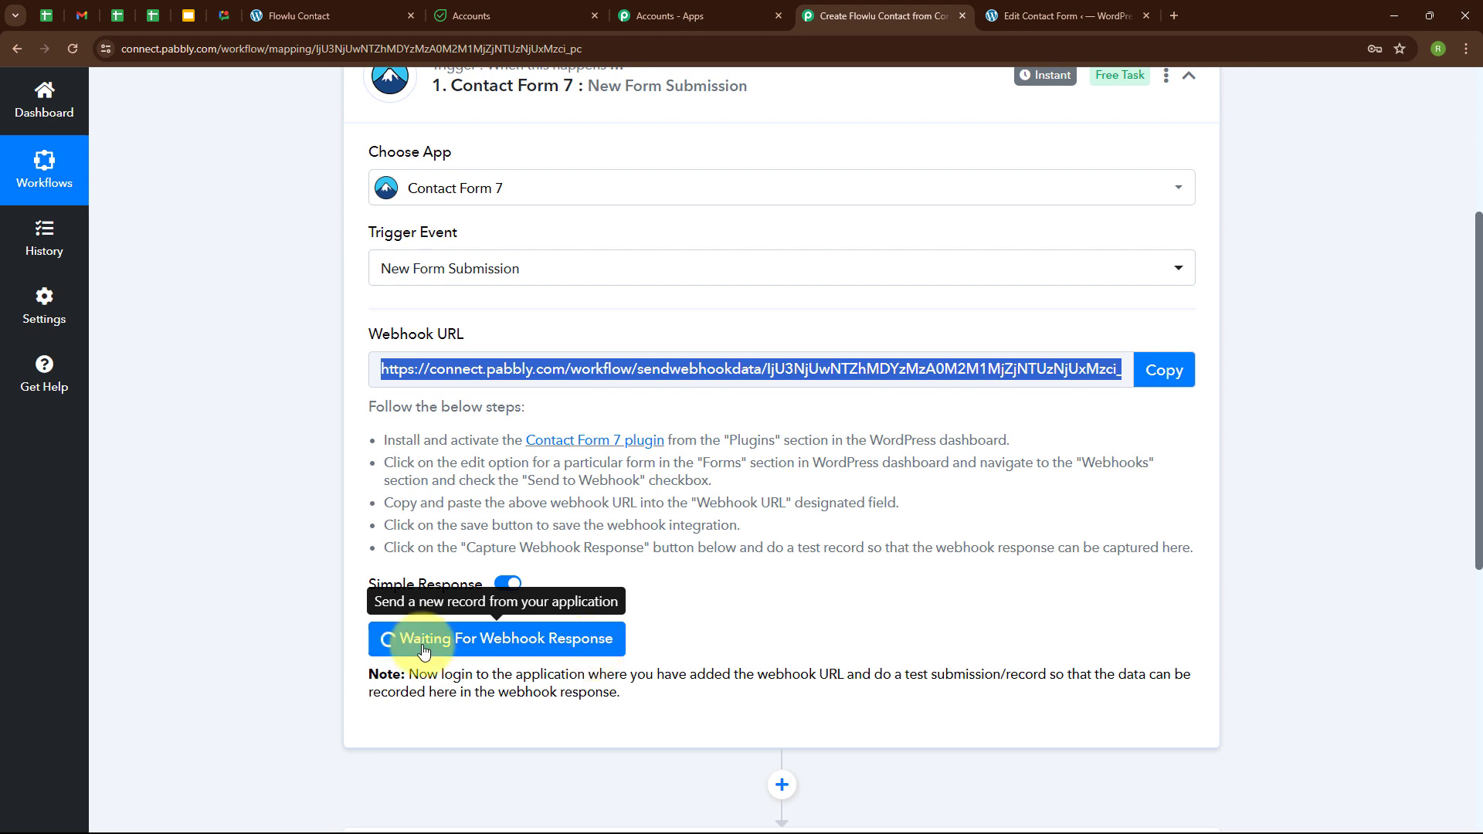
pyautogui.click(345, 9)
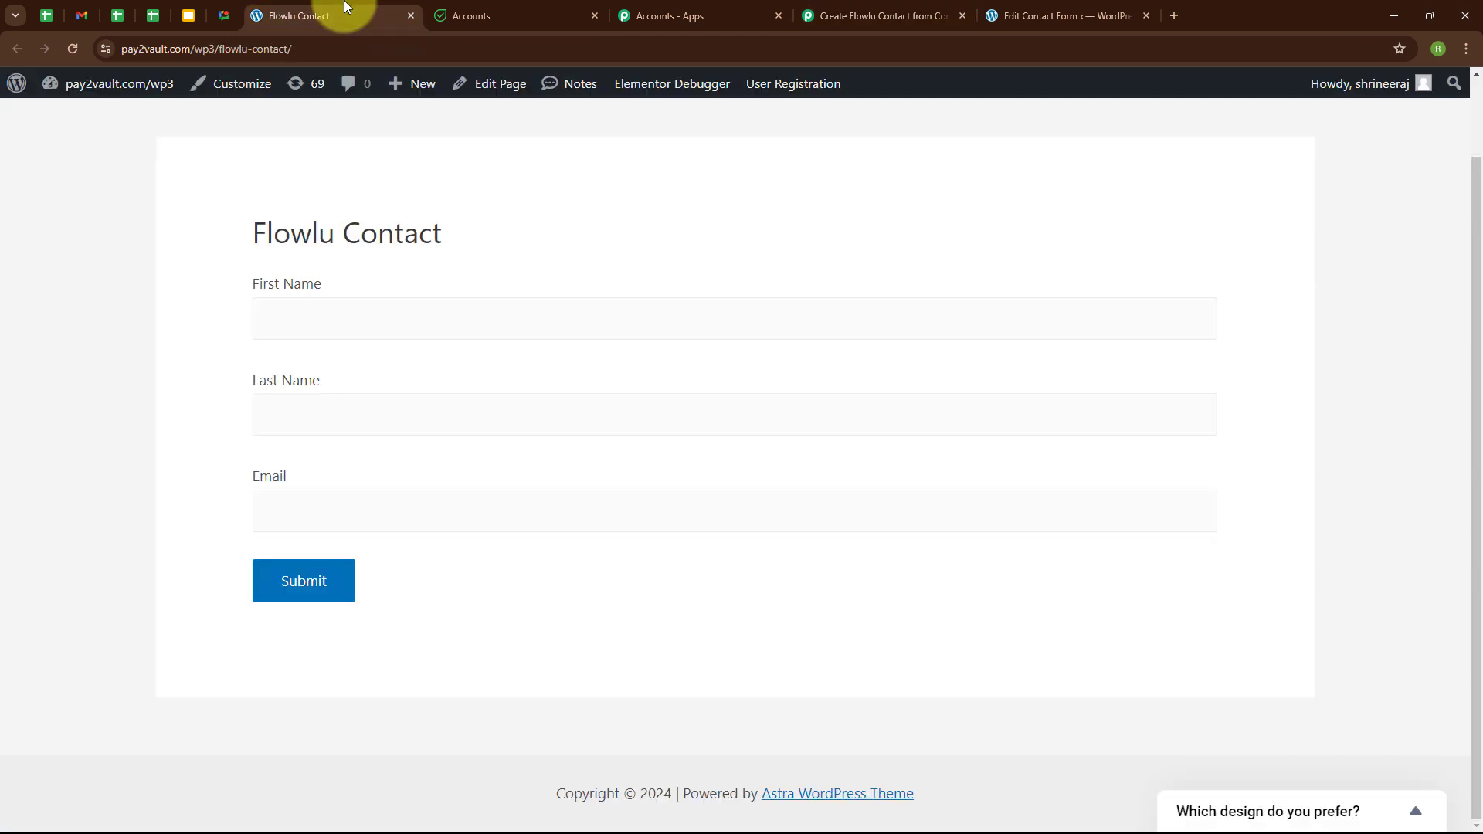
# Submit the live form with a test first name, last name and e-mail address.
pyautogui.click(280, 314)
pyautogui.write('Dummy')
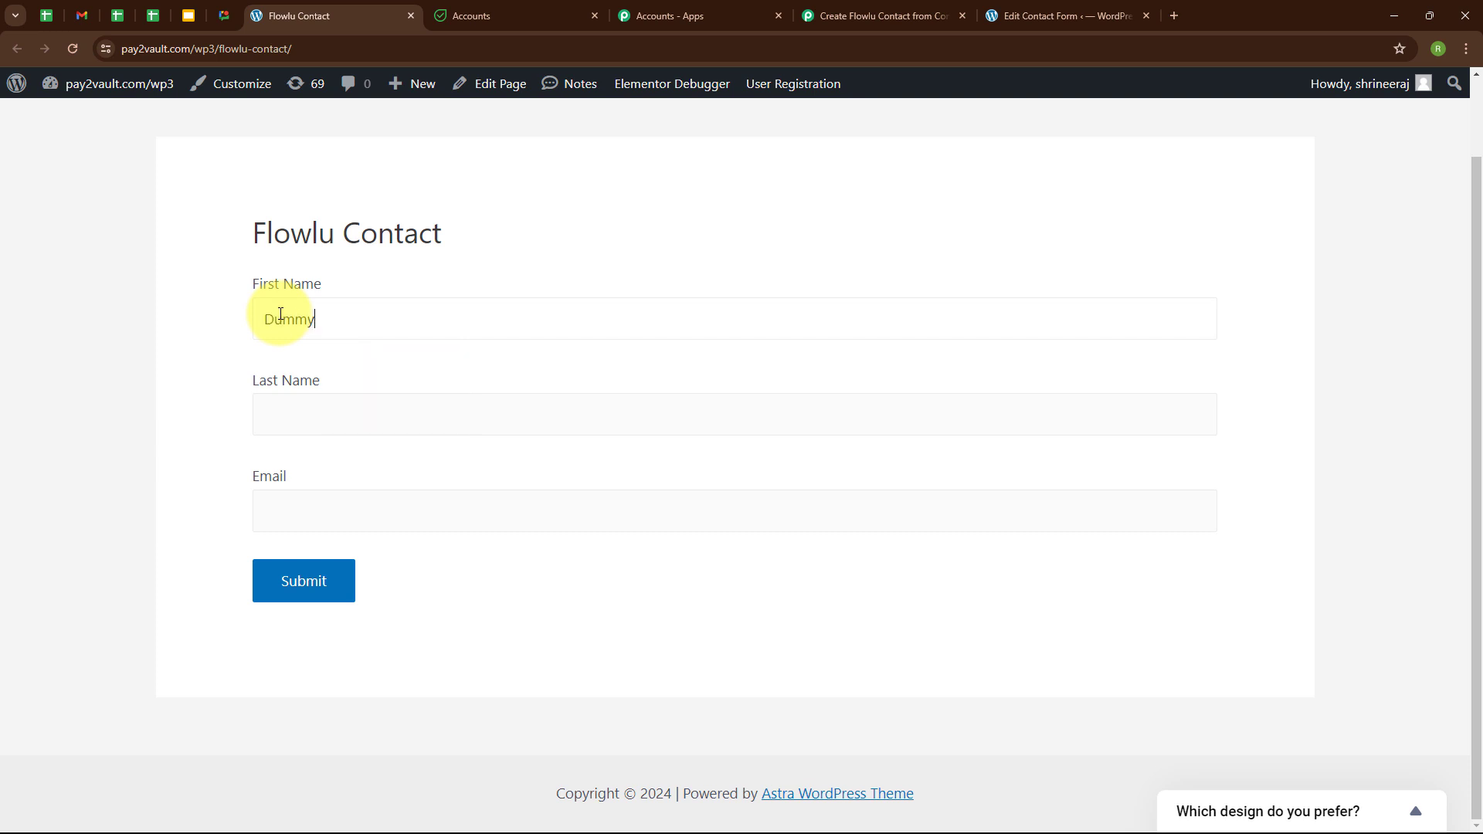
pyautogui.click(280, 400)
pyautogui.write('User')
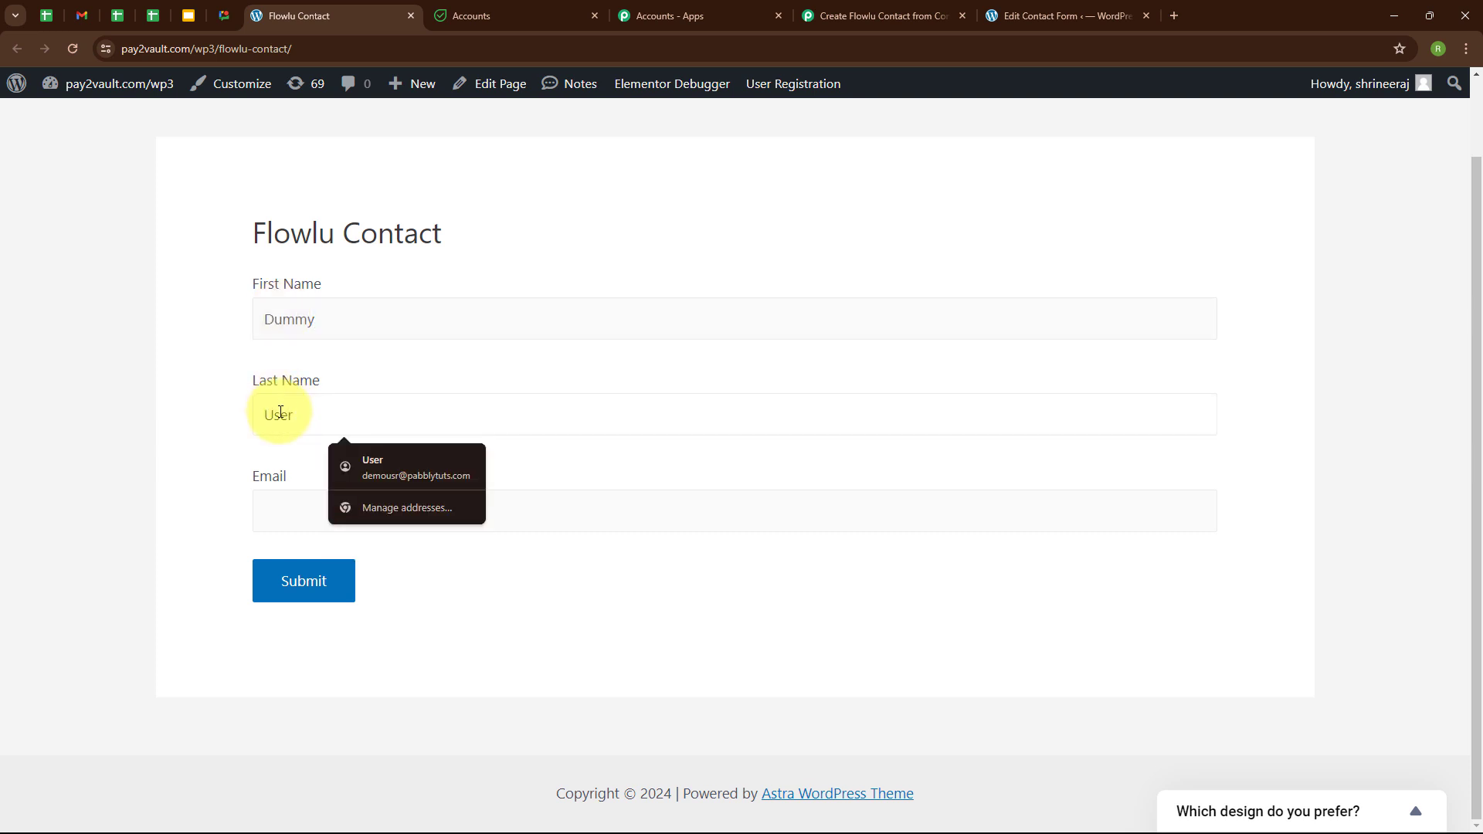
pyautogui.click(283, 498)
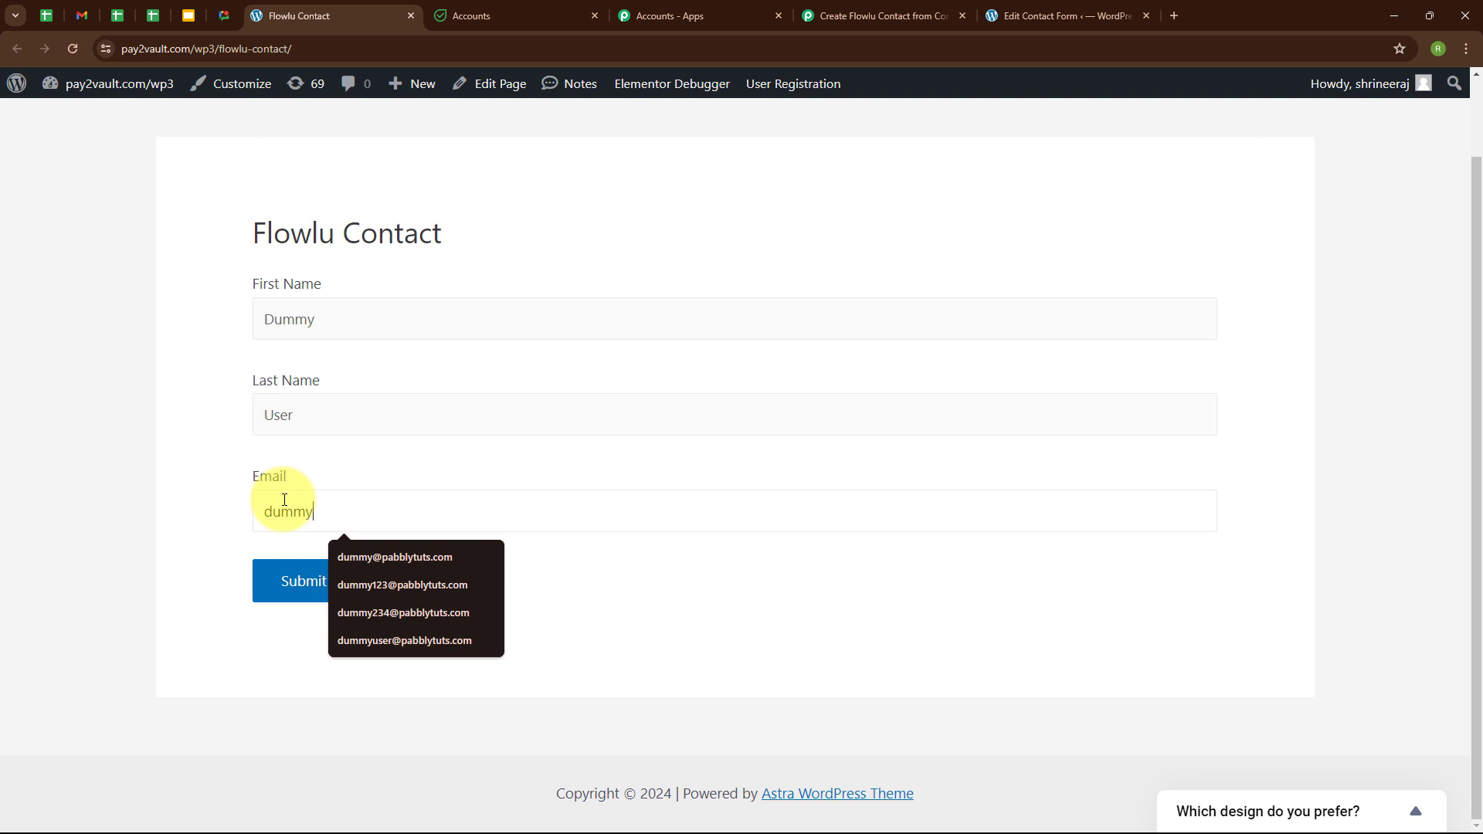
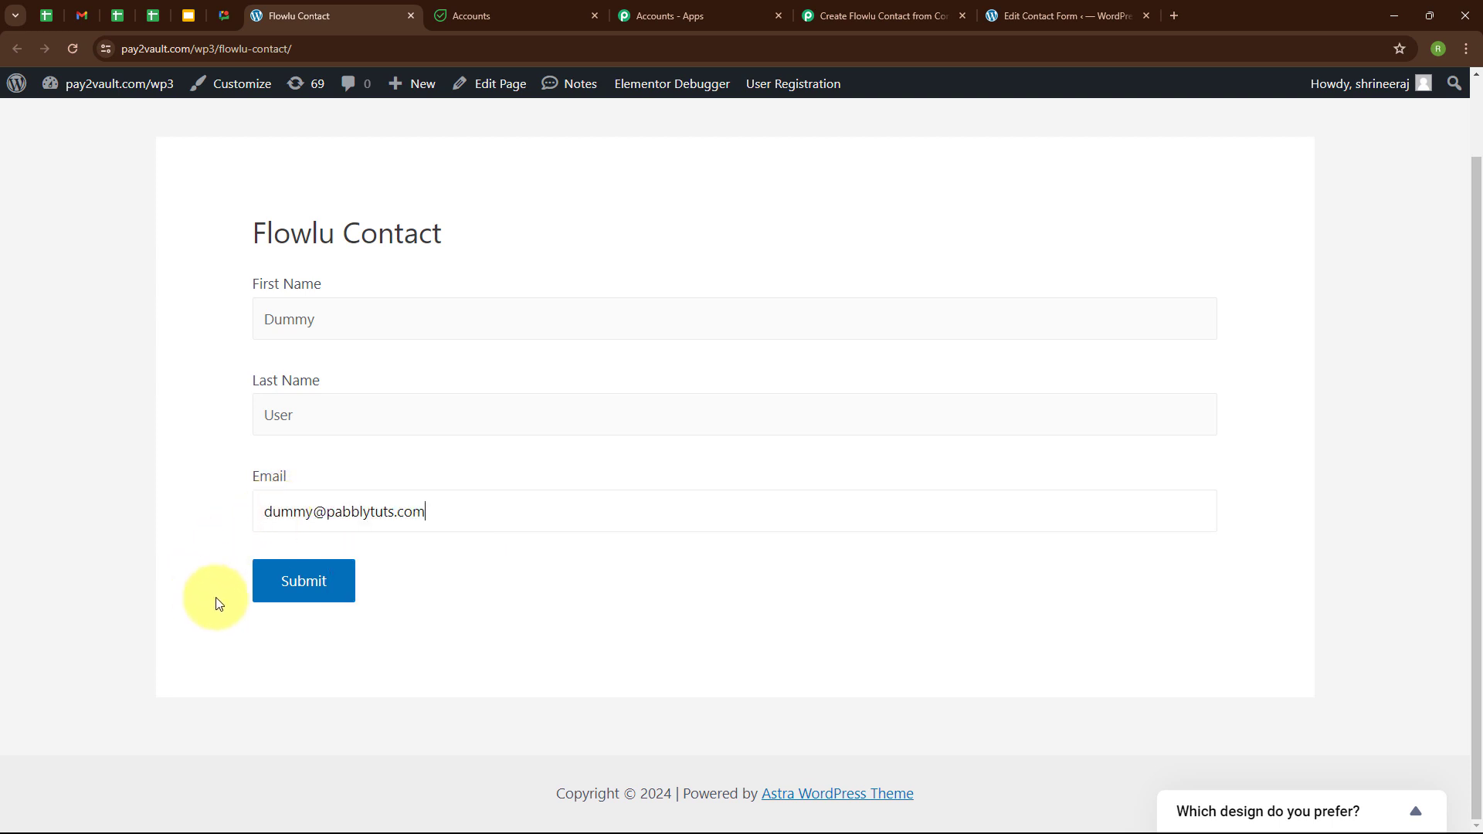
pyautogui.click(287, 587)
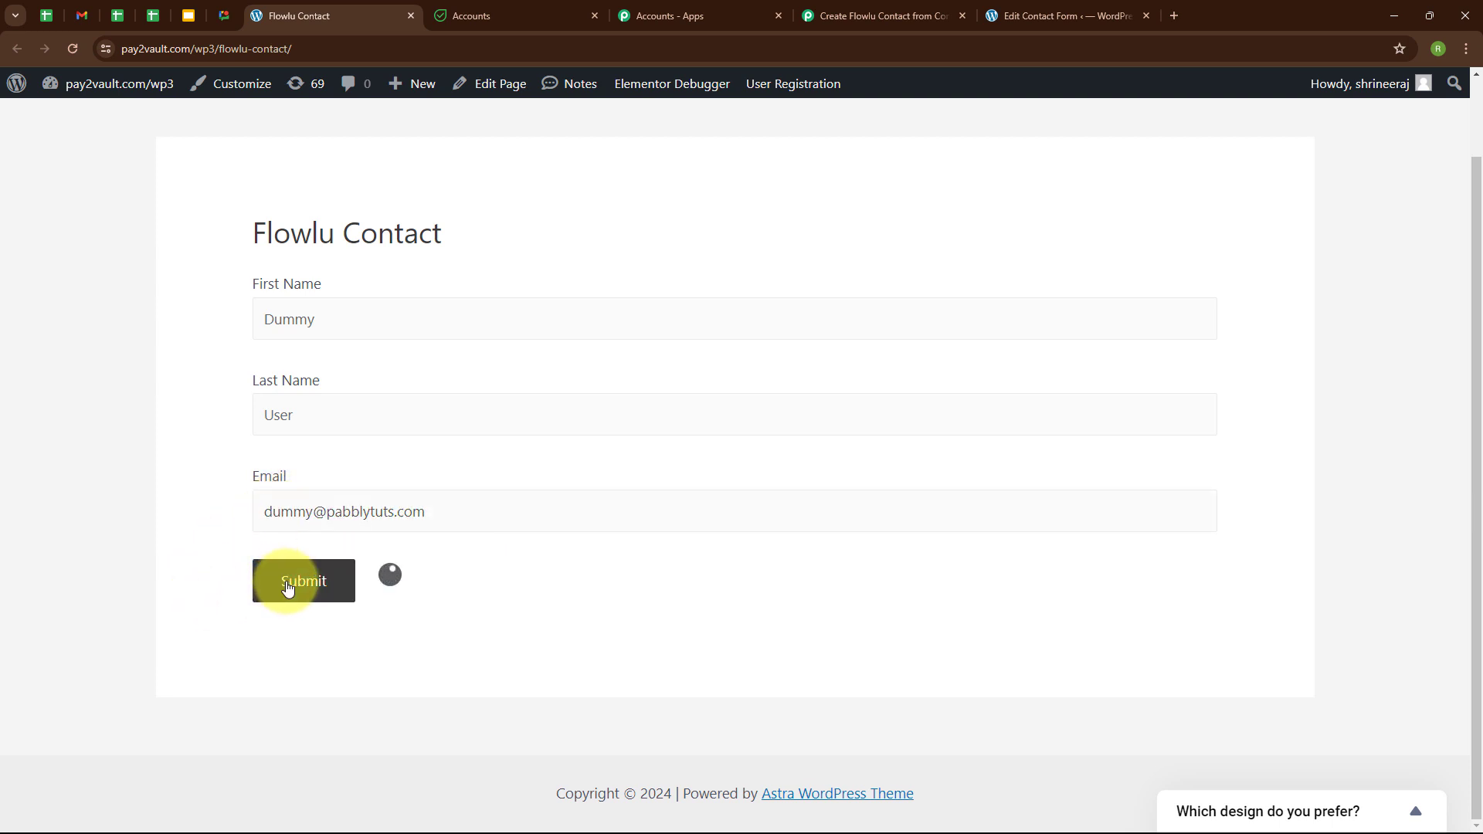
pyautogui.scroll(-1, 466, 484)
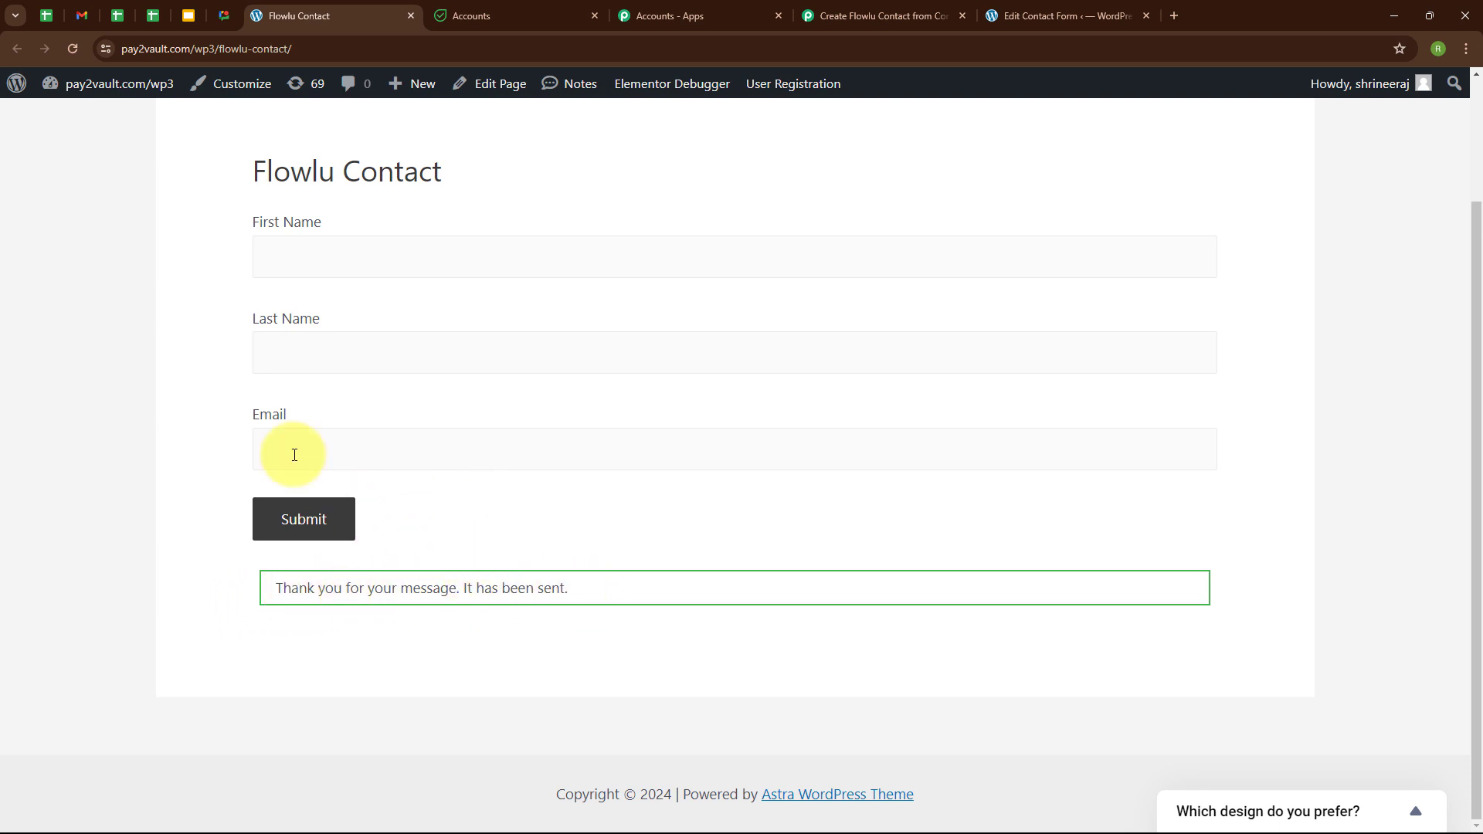
# Review the test submission captured in the trigger's response, then collapse the trigger.
pyautogui.click(886, 6)
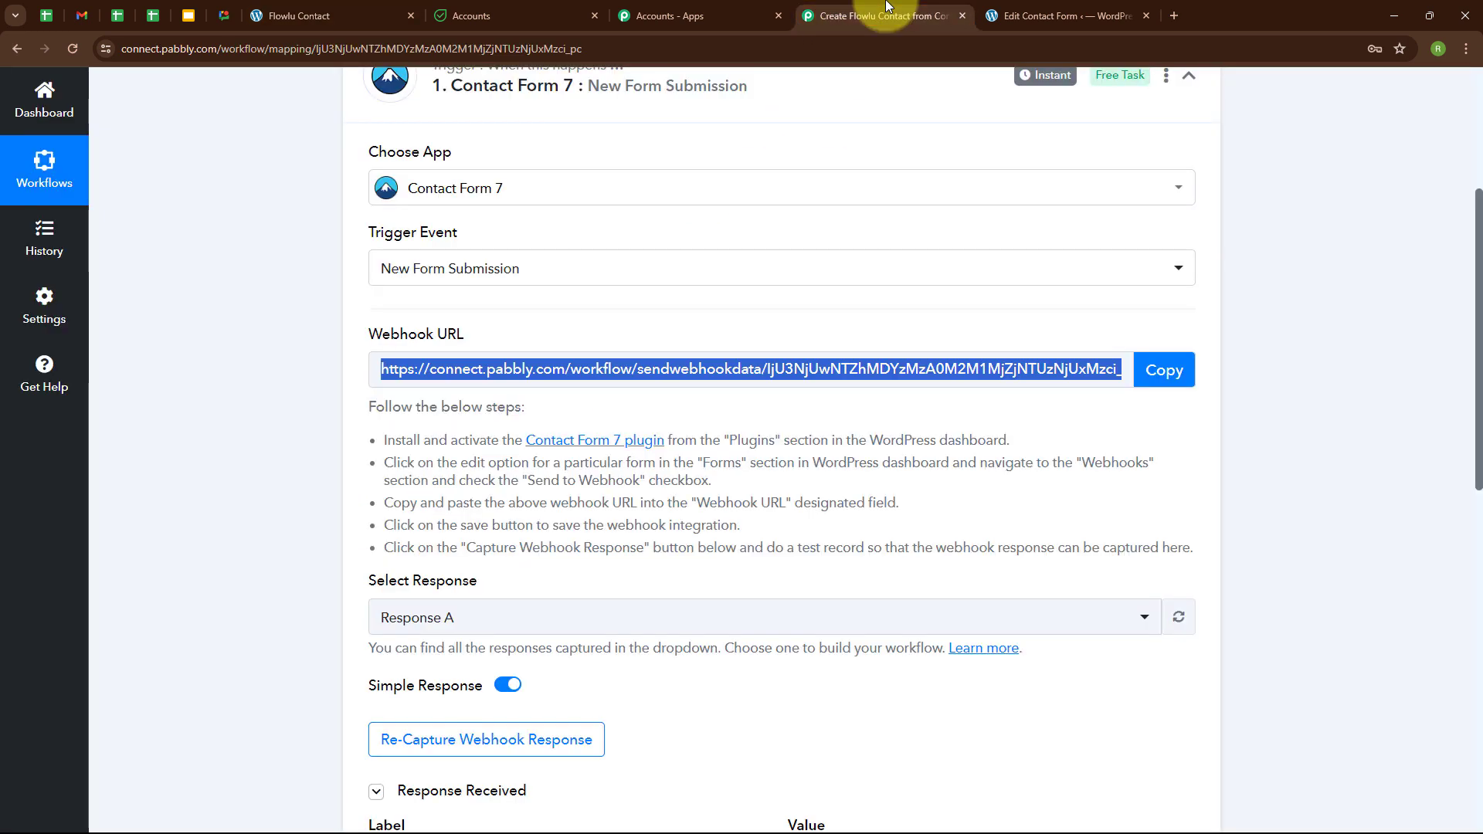
pyautogui.scroll(-4, 711, 588)
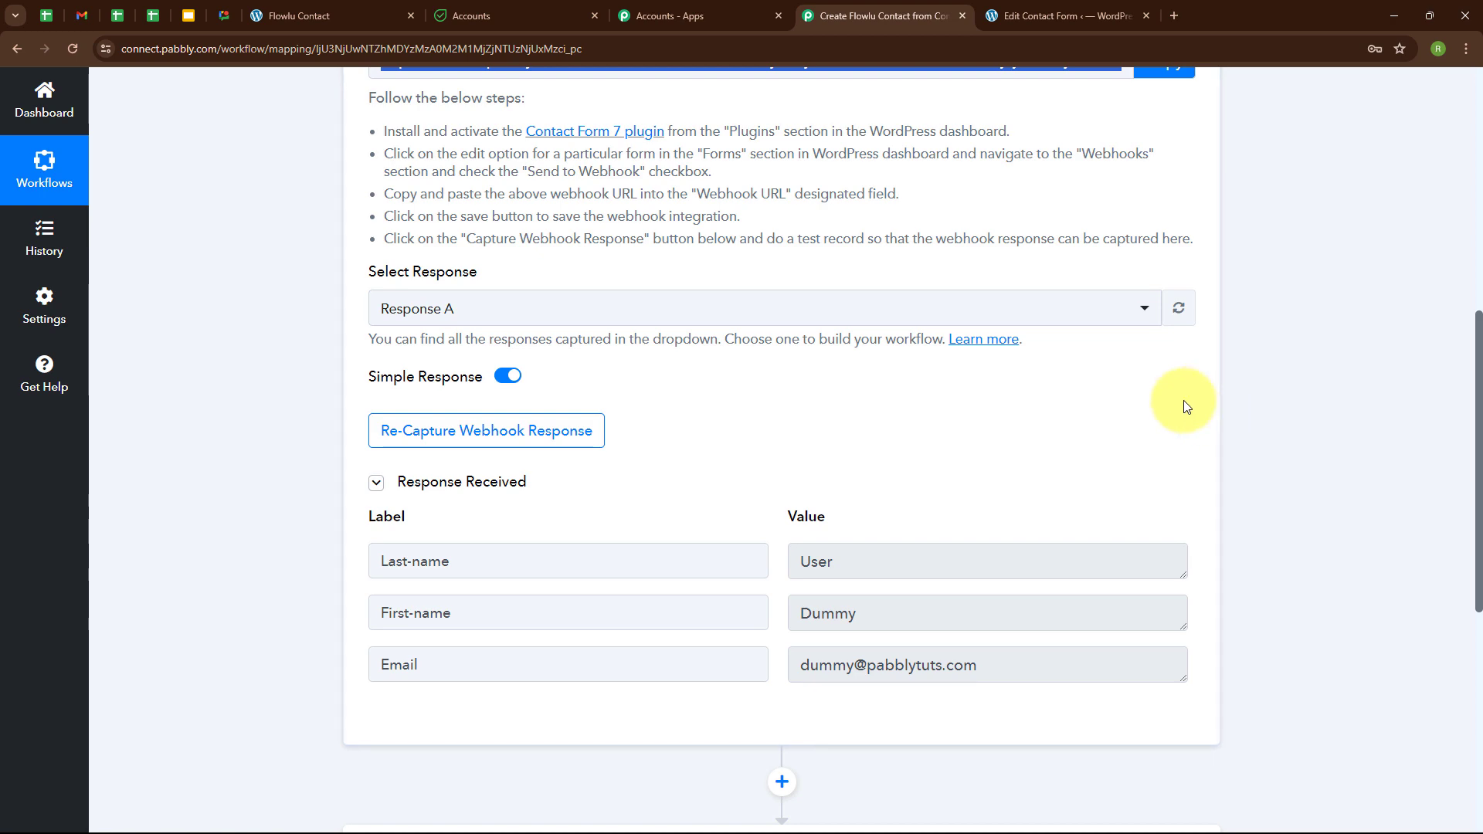
pyautogui.scroll(5, 1184, 400)
pyautogui.click(1208, 393)
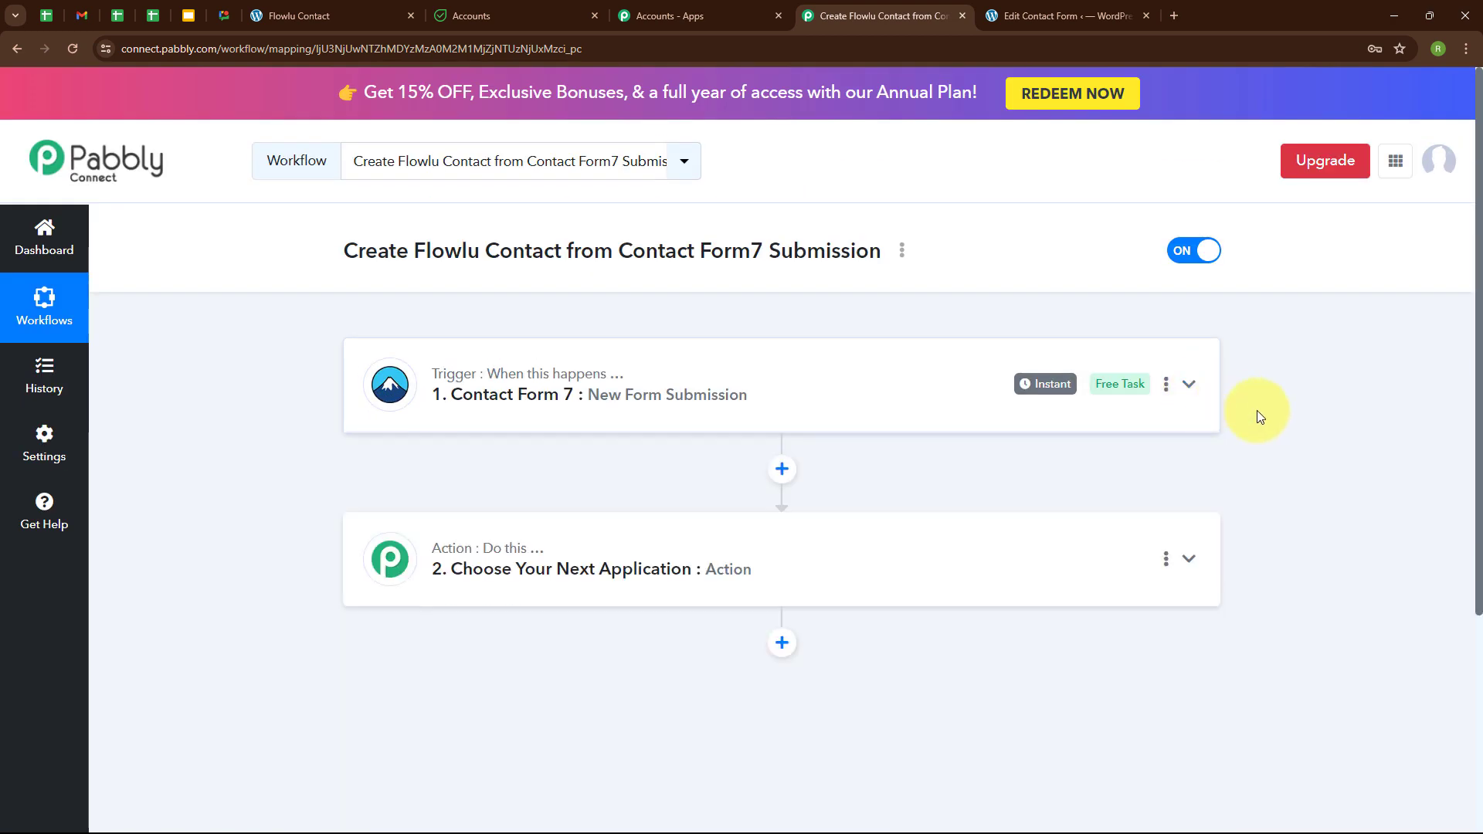
# Set the action app to Flowlu with the Create CRM Account (Contact) event.
pyautogui.click(482, 597)
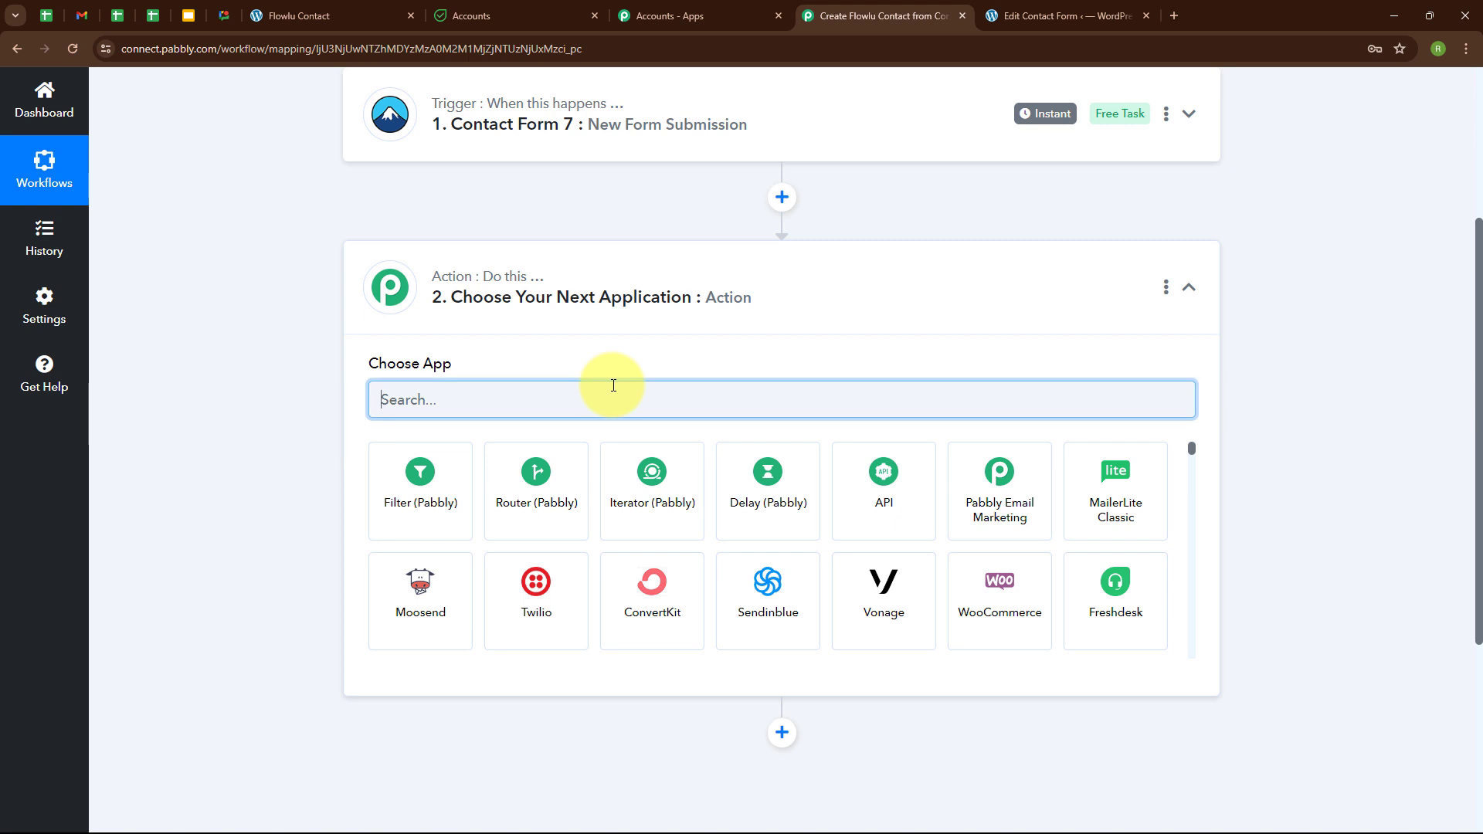
pyautogui.write('flow')
pyautogui.click(632, 482)
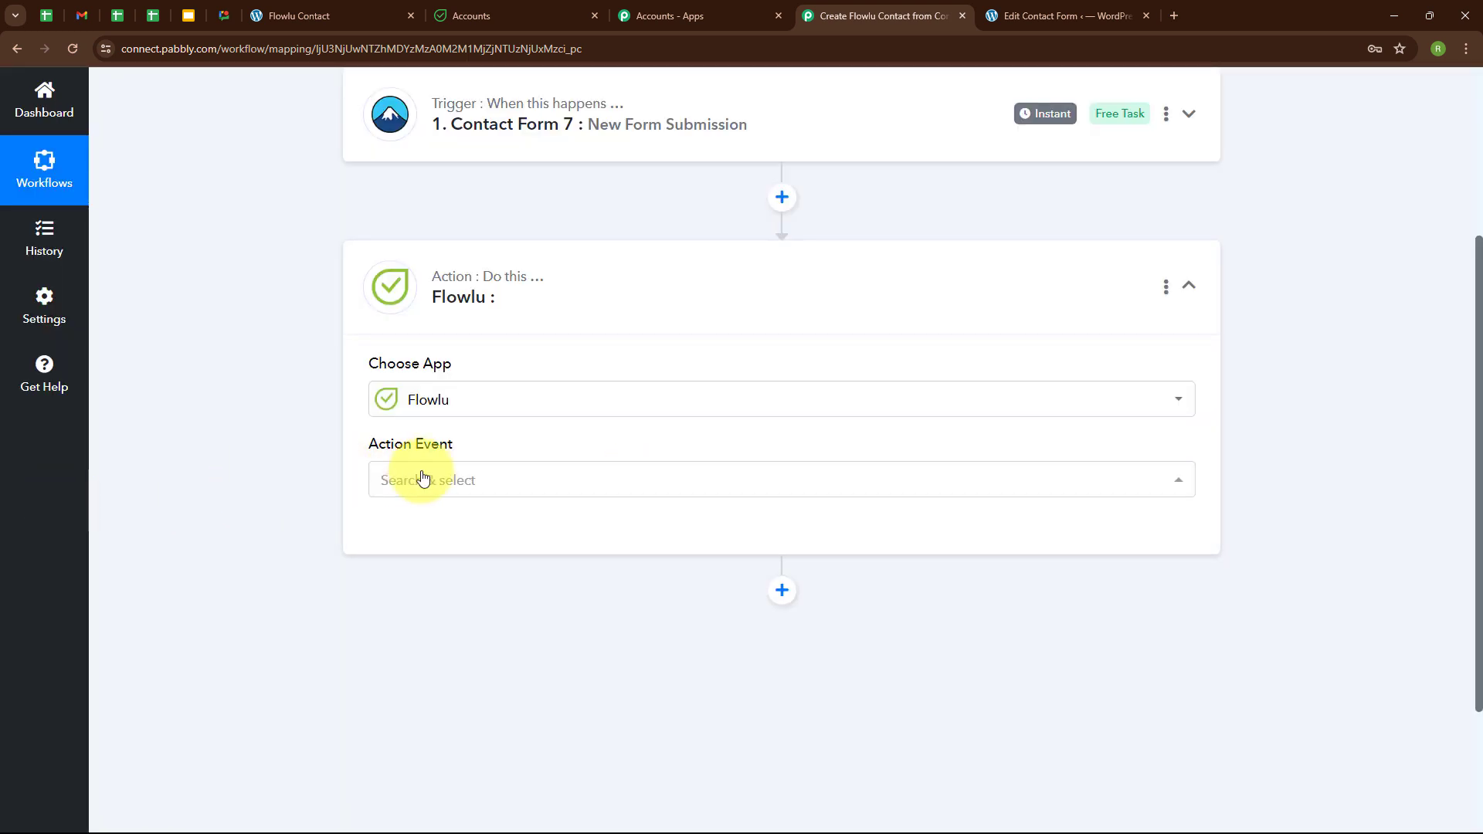
pyautogui.click(435, 479)
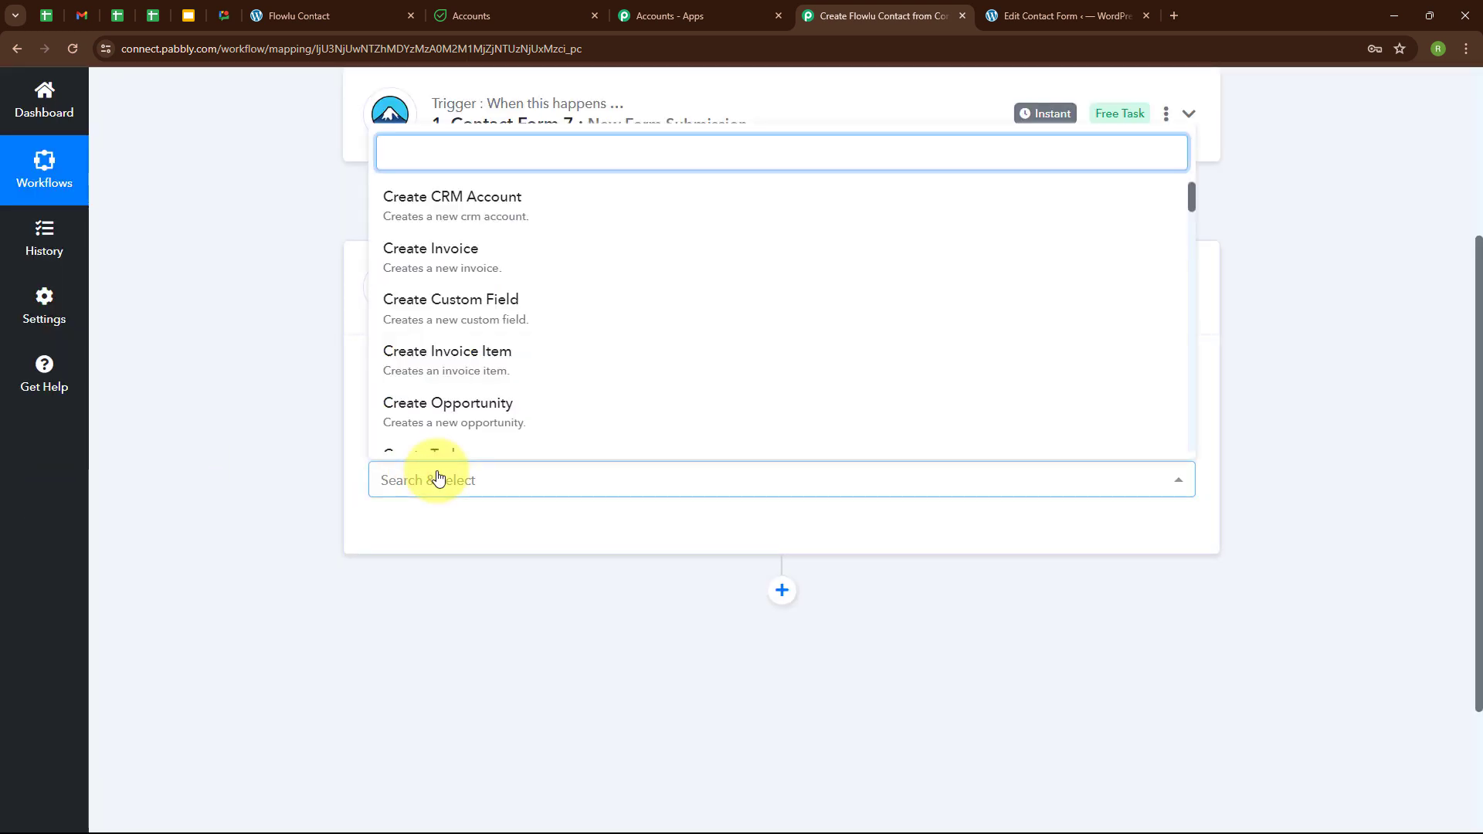
pyautogui.write('cont')
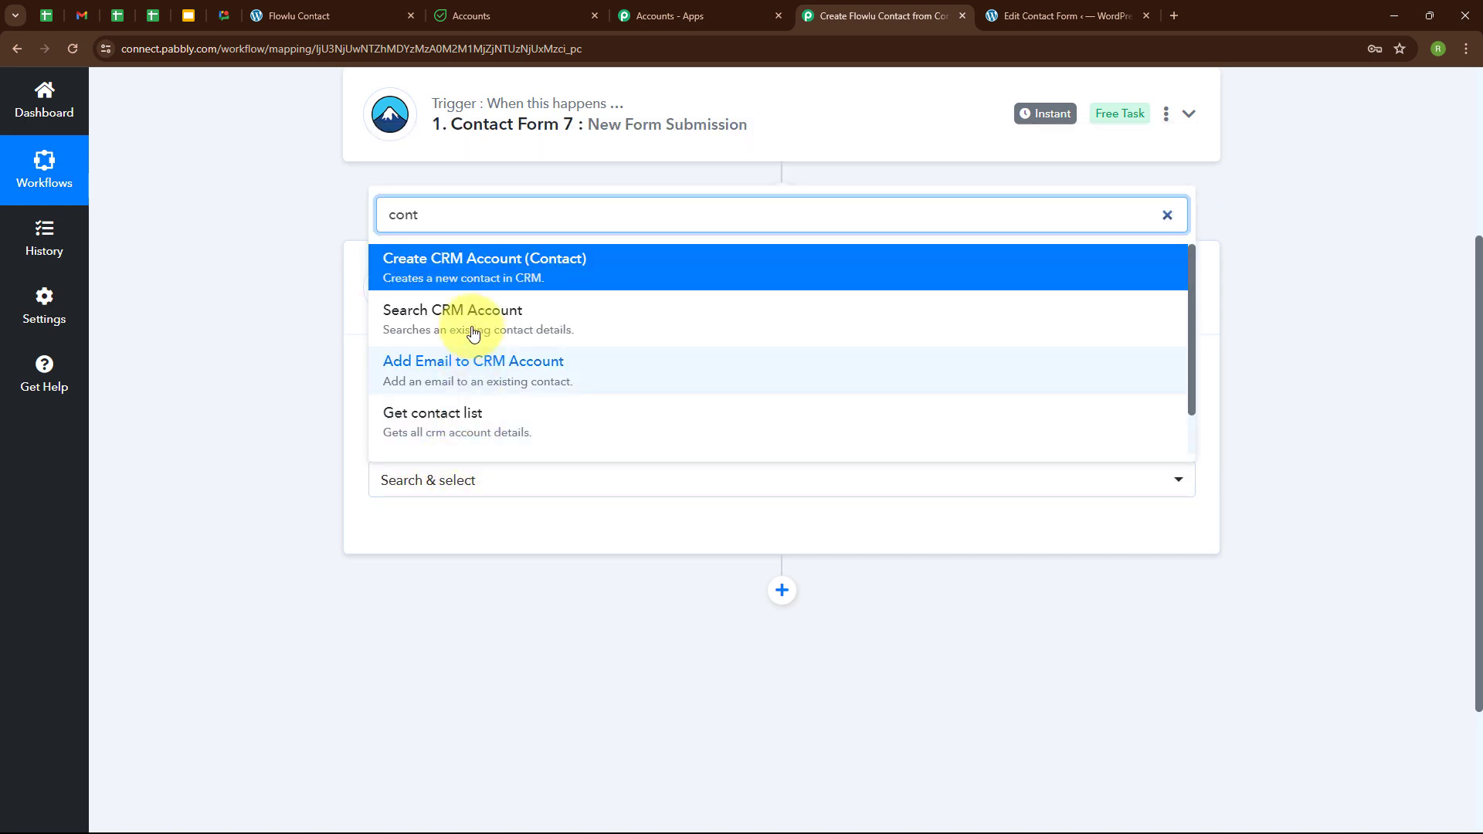
pyautogui.click(604, 277)
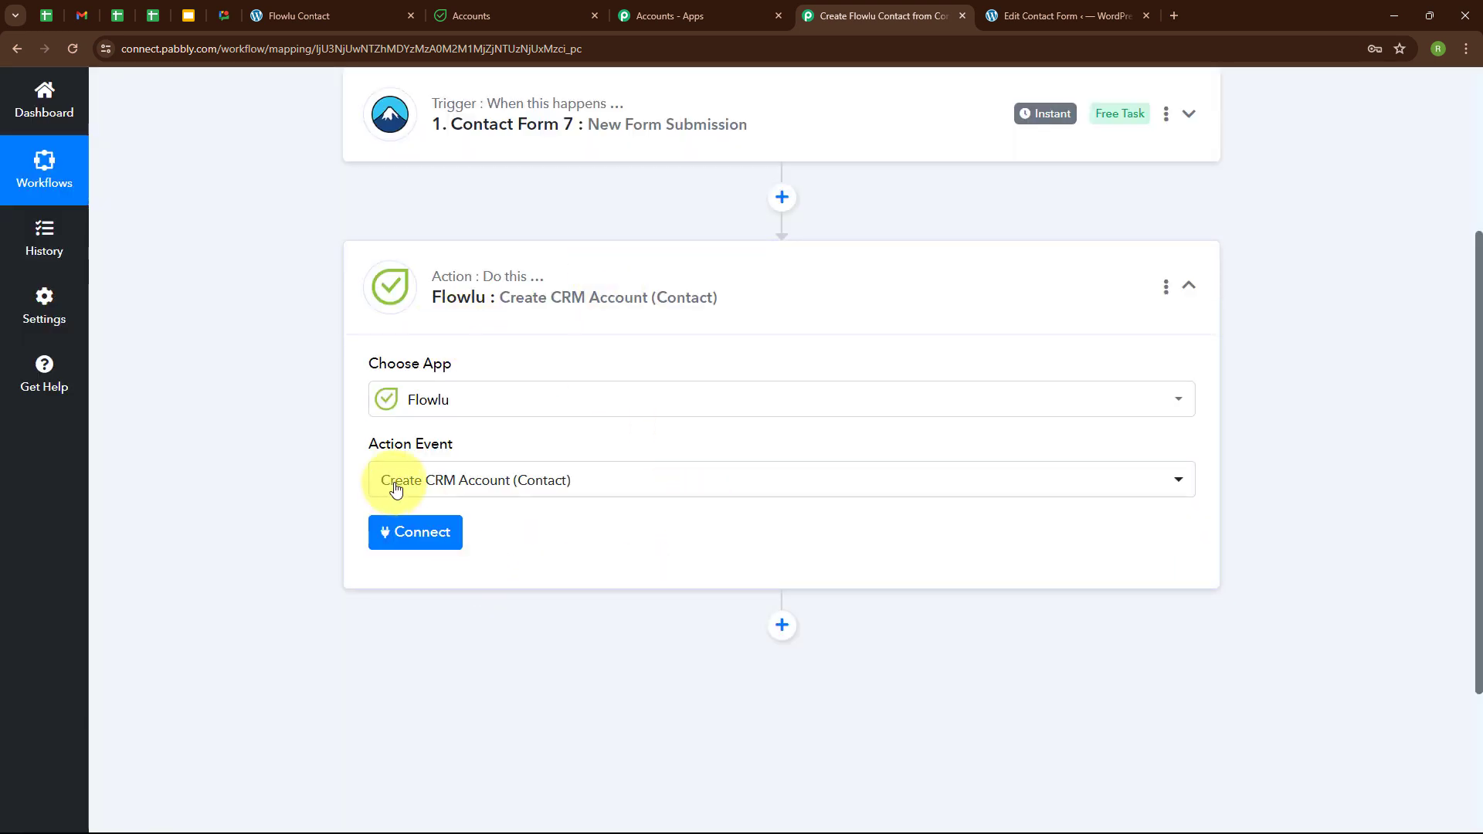
# Add a new Flowlu connection named Flowlu #2 and read its API Key instructions.
pyautogui.click(419, 526)
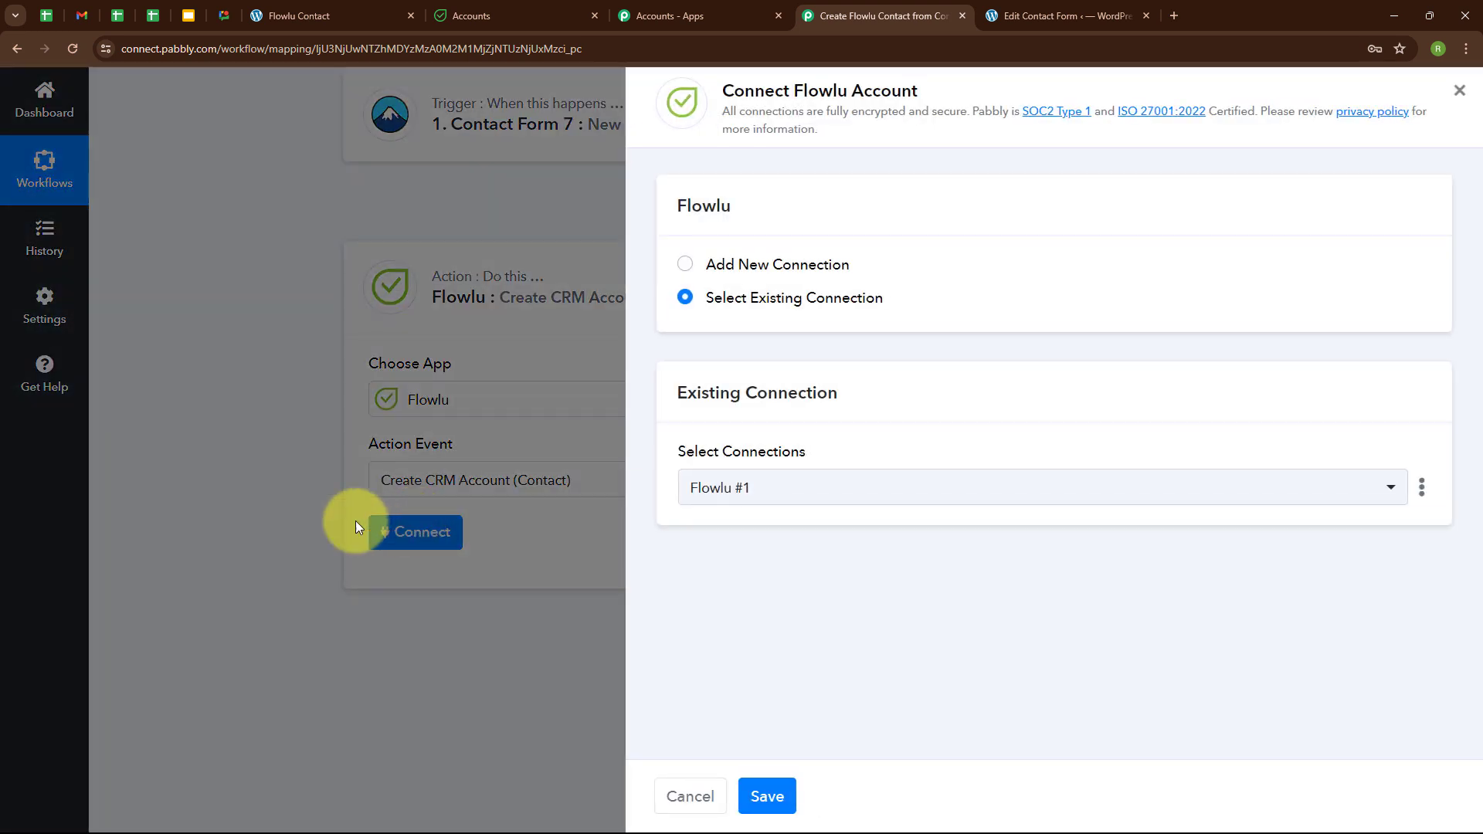
pyautogui.click(684, 266)
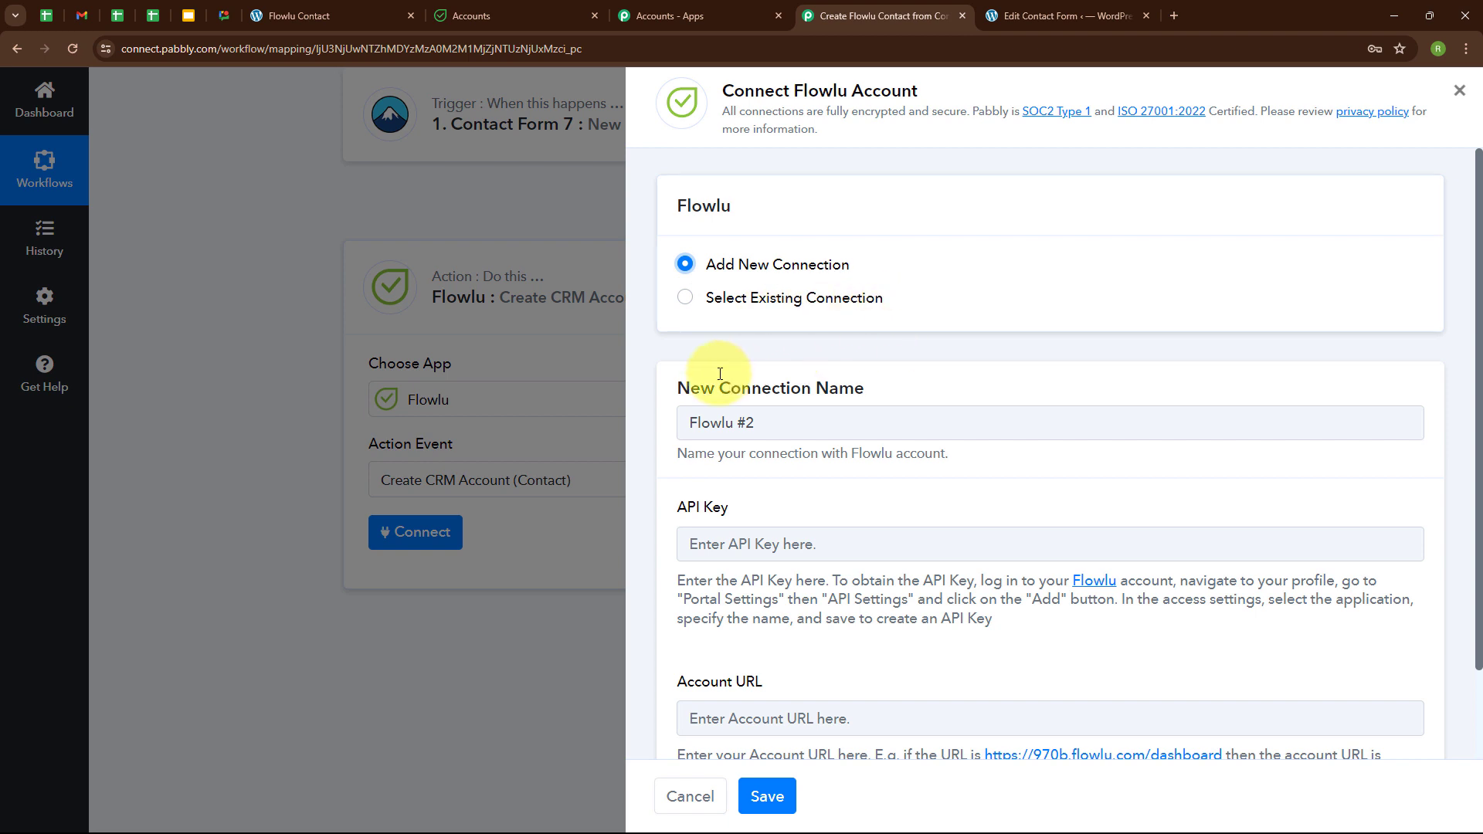
pyautogui.scroll(-1, 986, 352)
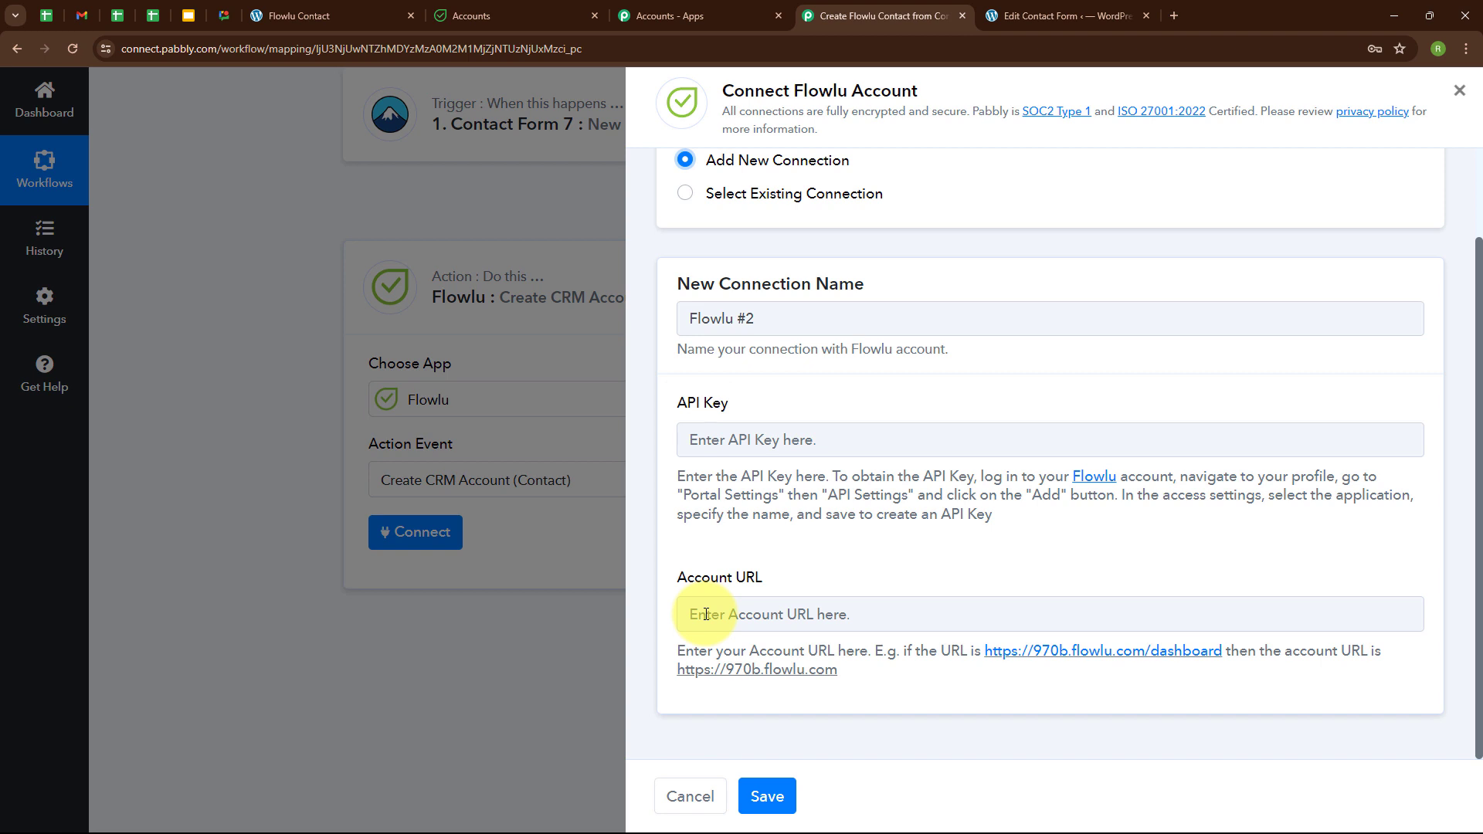
pyautogui.moveTo(676, 472); pyautogui.dragTo(1040, 516)
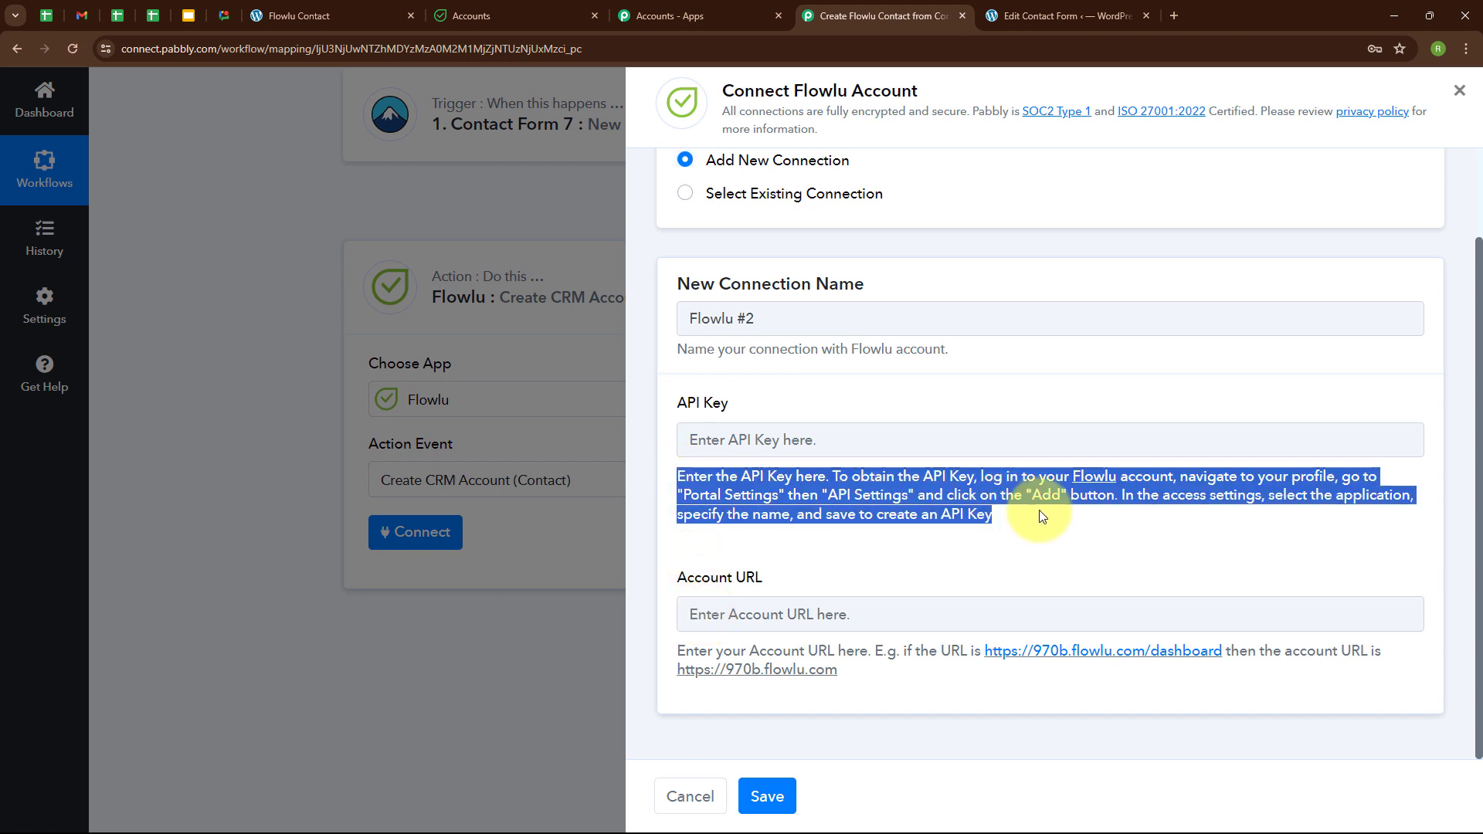
pyautogui.click(927, 554)
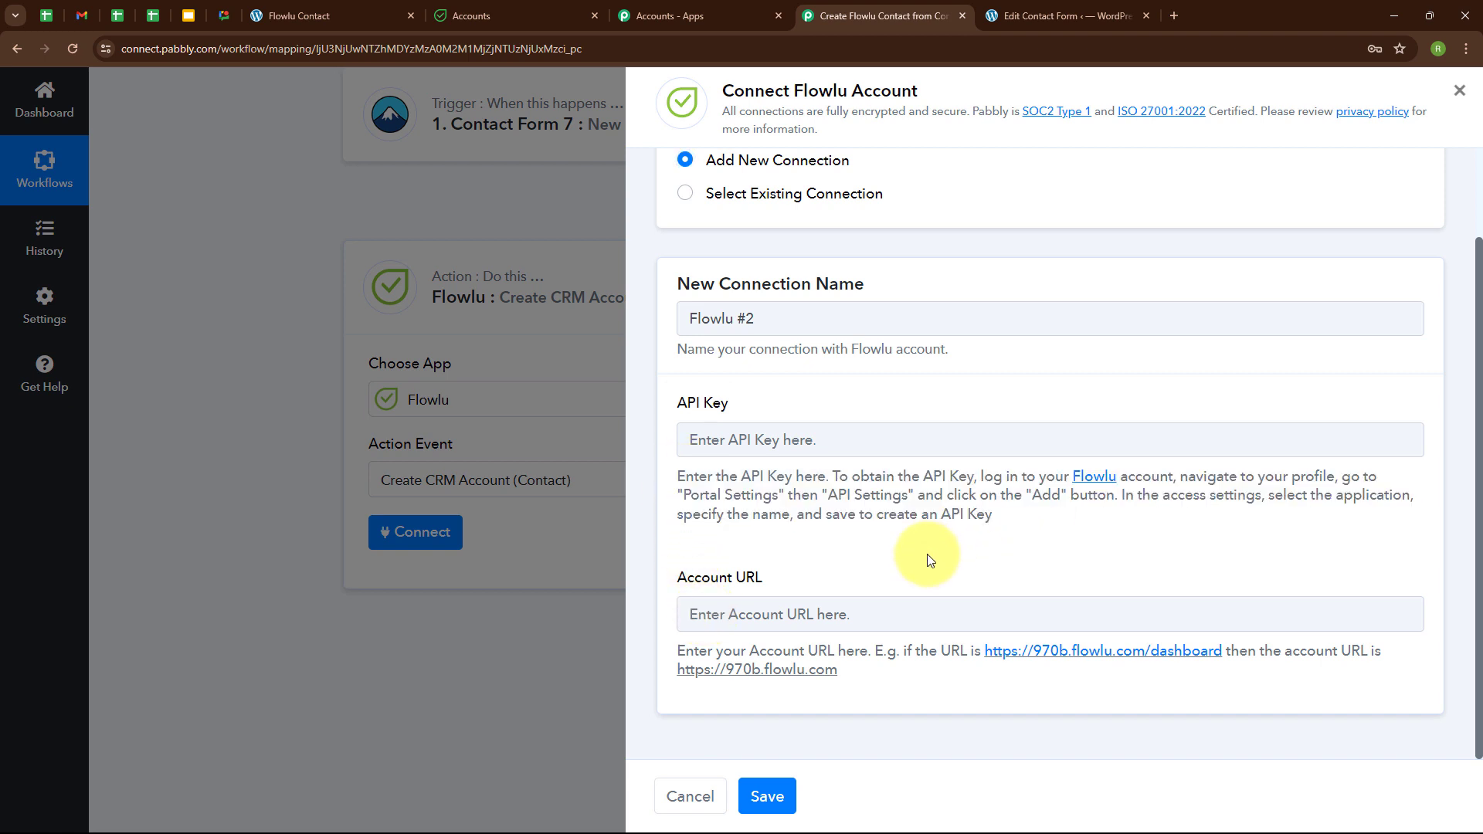
pyautogui.click(501, 8)
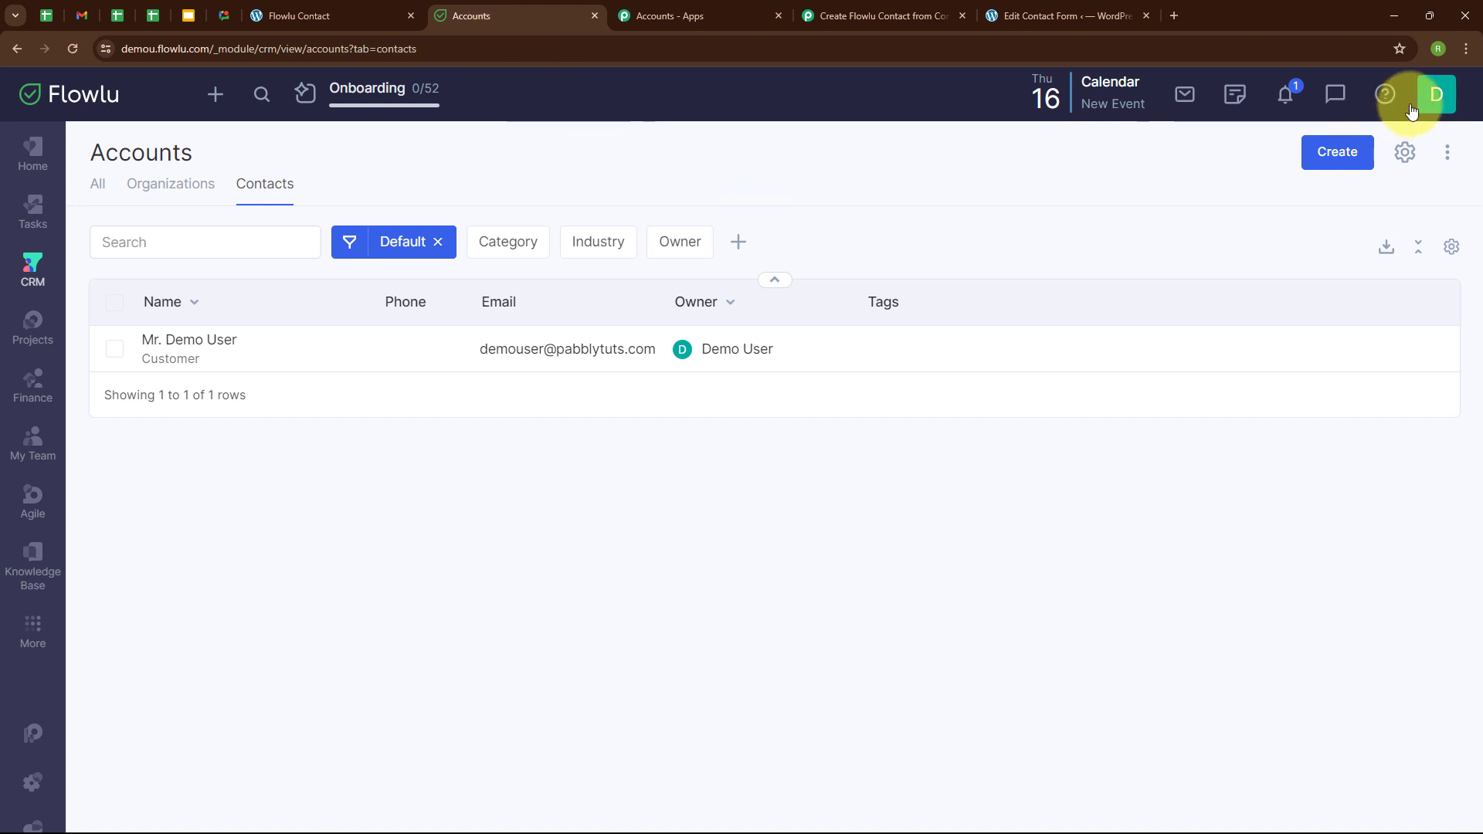
# Create a Flowlu API key named Contact Form7 with Tasks and CRM access, and copy it.
pyautogui.click(1435, 96)
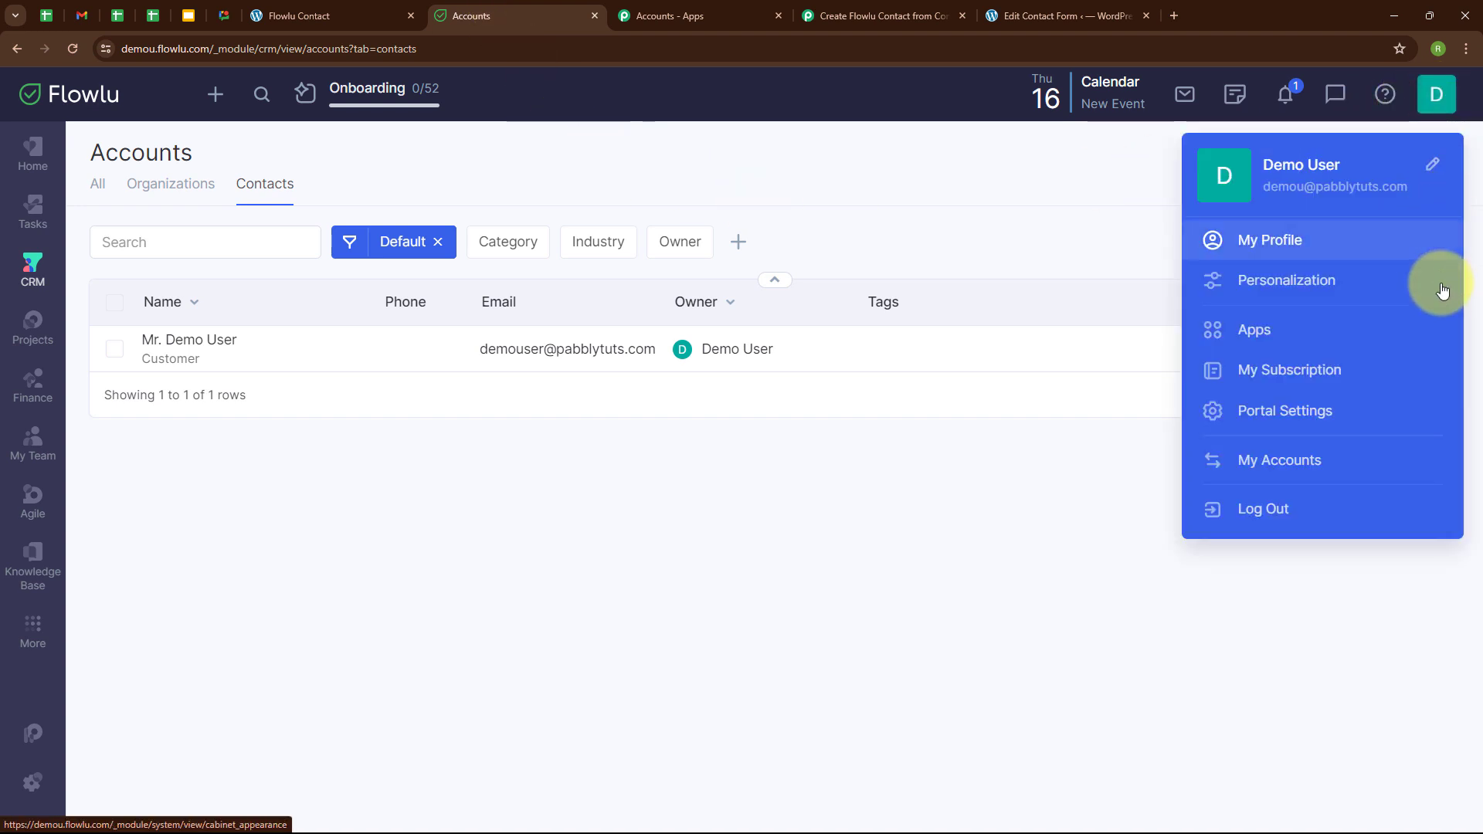
pyautogui.click(1214, 417)
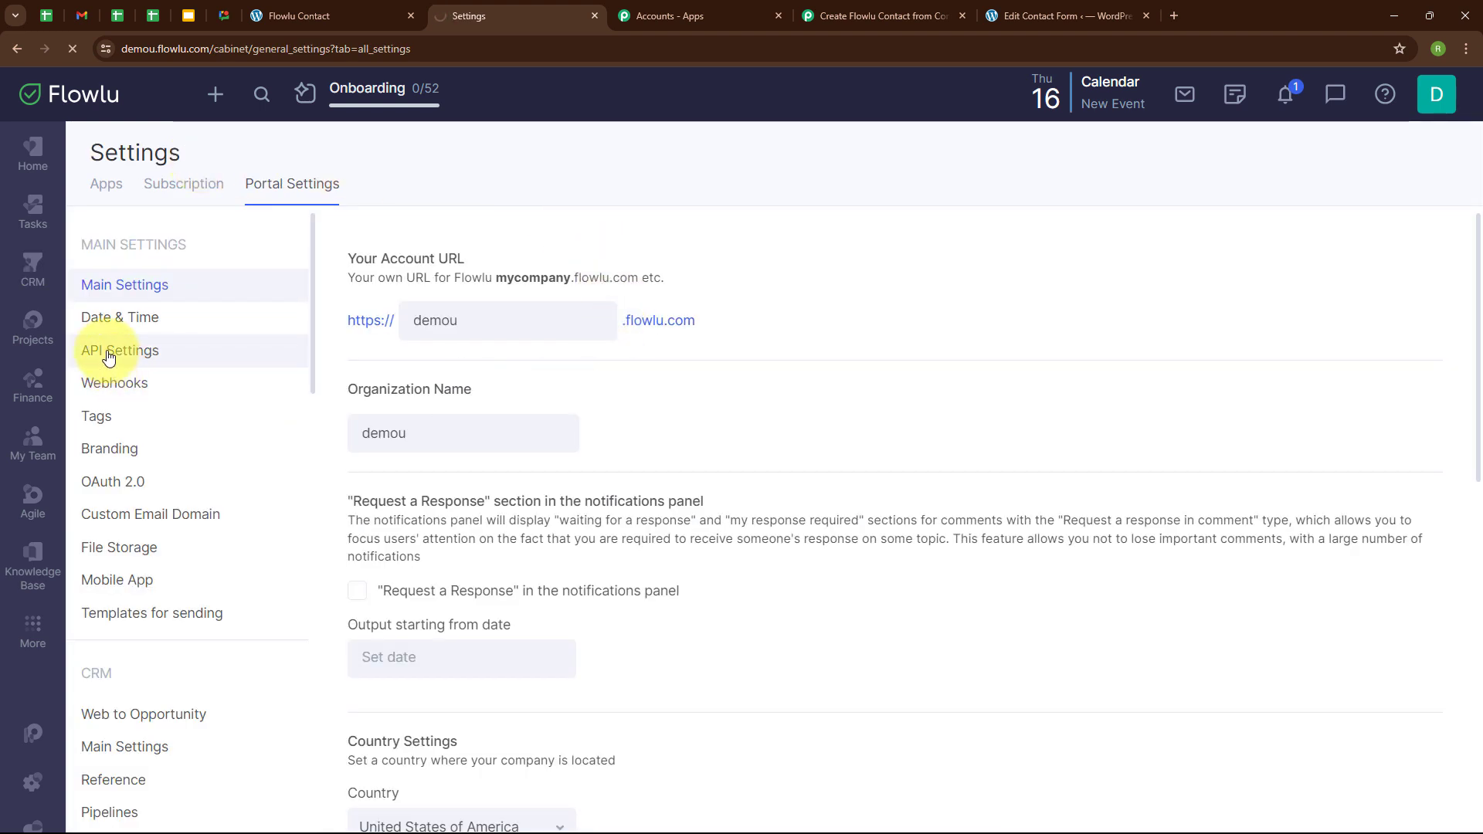
pyautogui.click(108, 354)
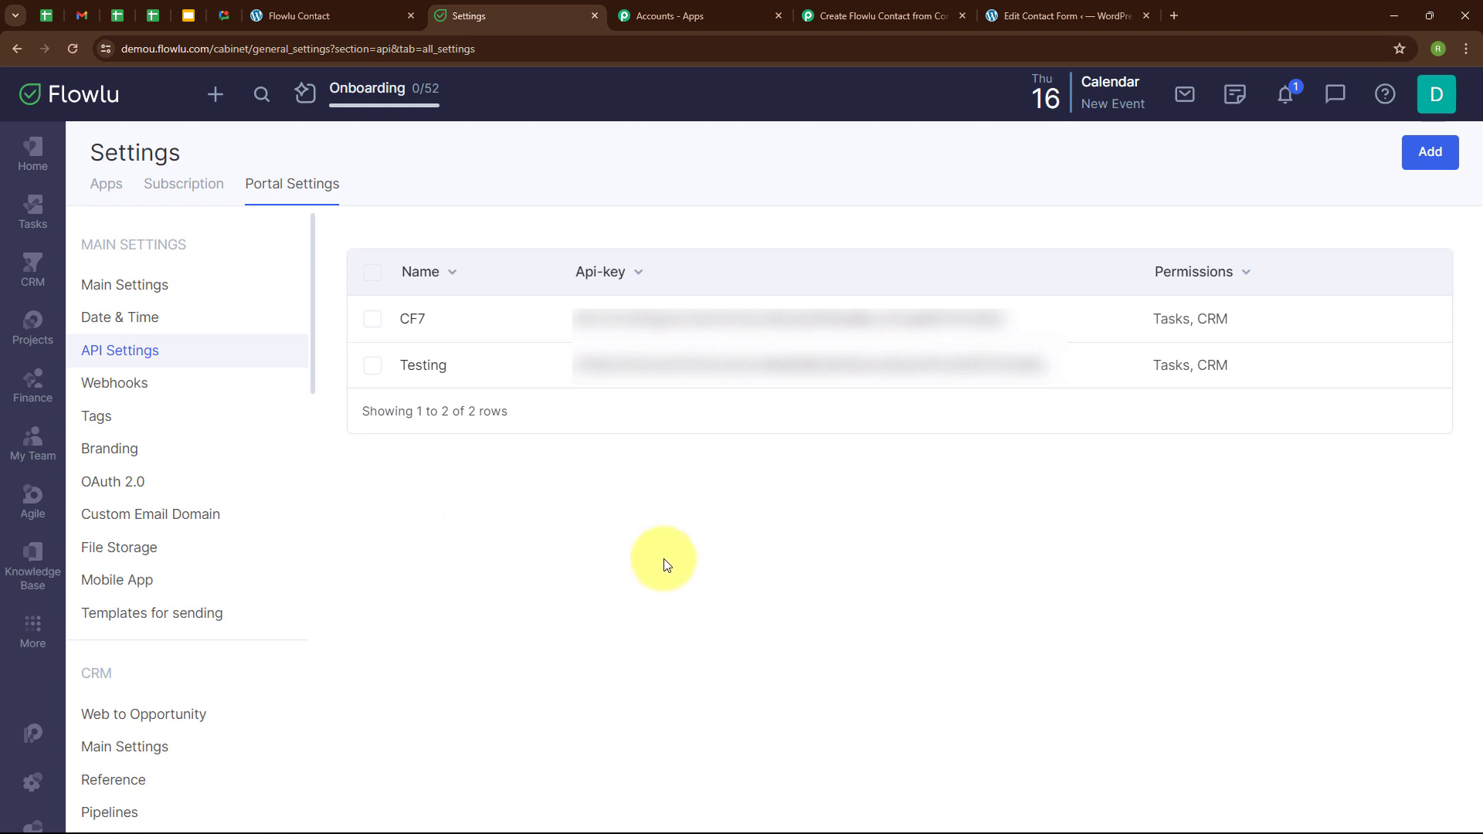
pyautogui.click(1433, 154)
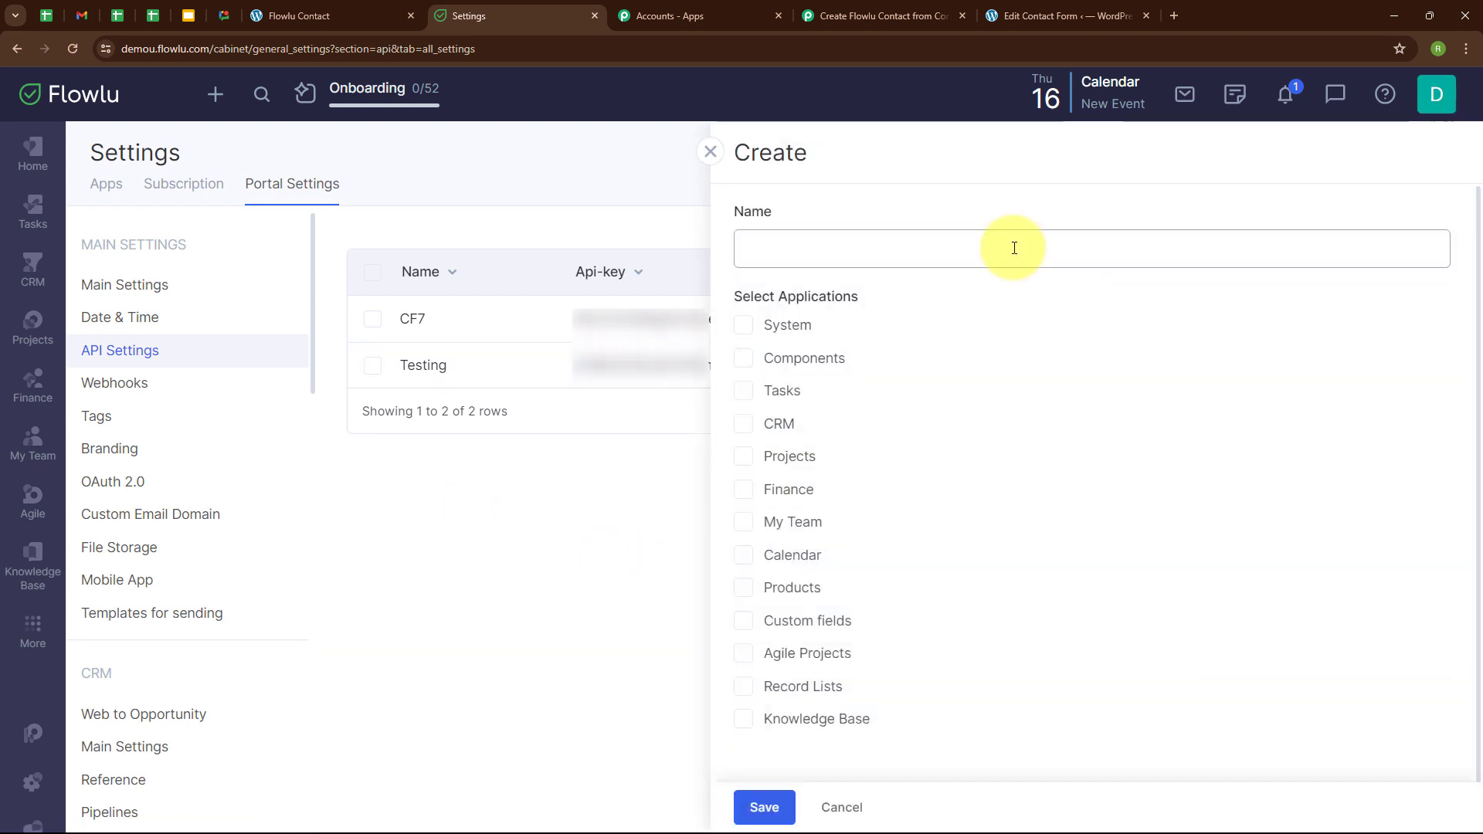
pyautogui.write('Contact Form7')
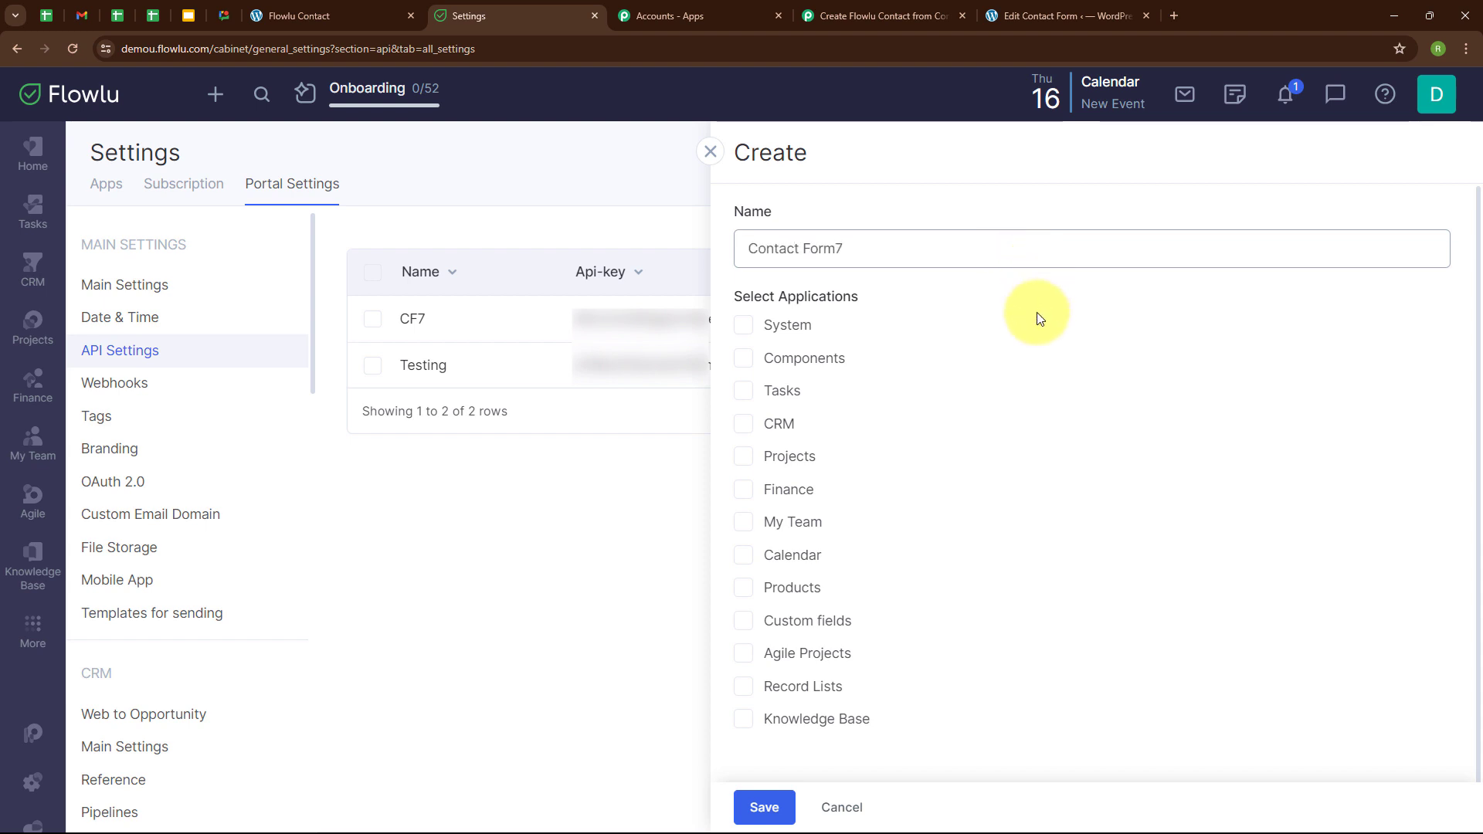
pyautogui.click(744, 390)
pyautogui.click(746, 423)
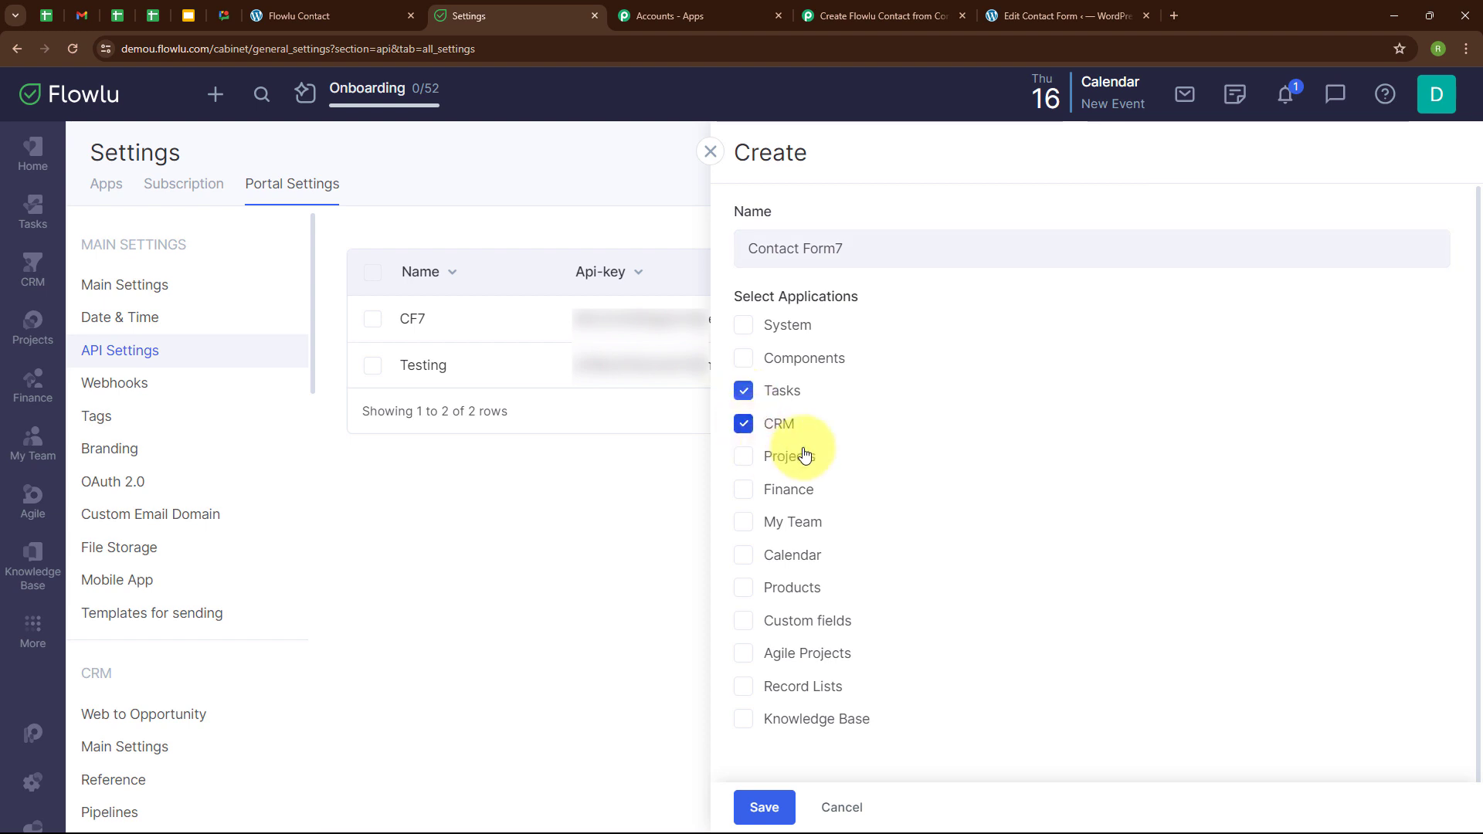
pyautogui.click(787, 822)
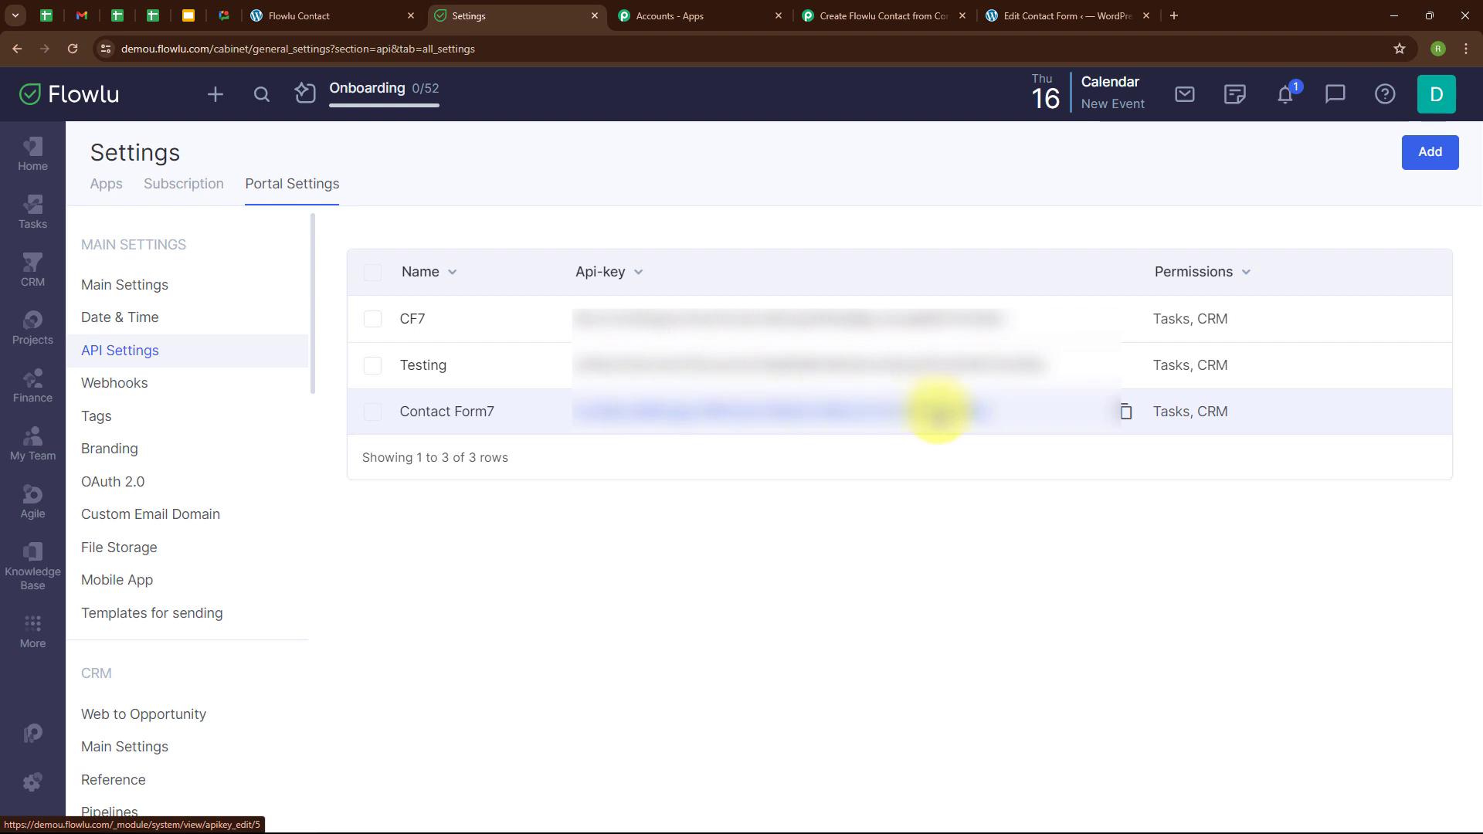
pyautogui.click(1133, 411)
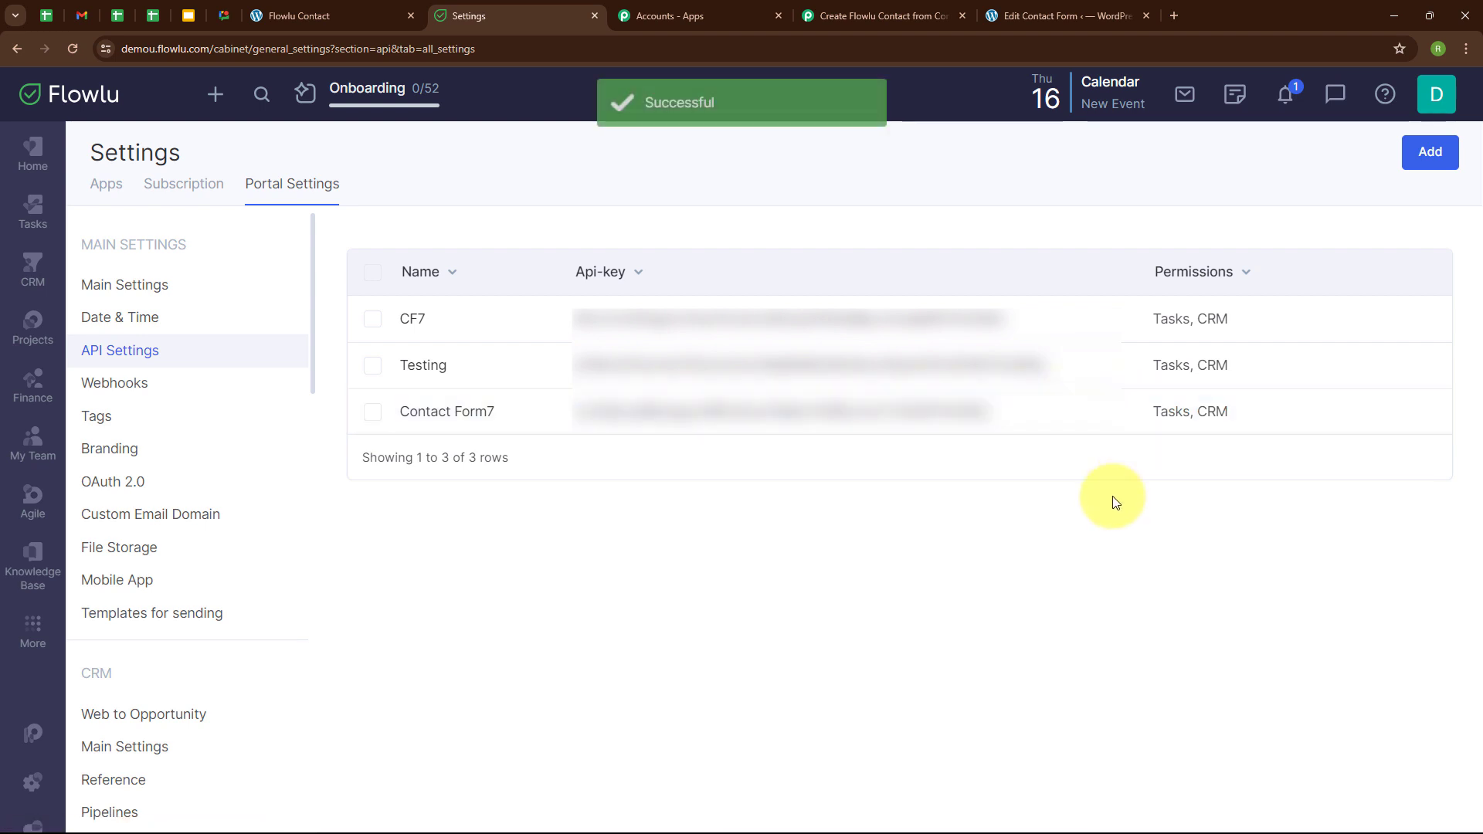
# Paste the copied API key into the Flowlu #2 connection's API Key field, leaving Account URL empty.
pyautogui.click(819, 14)
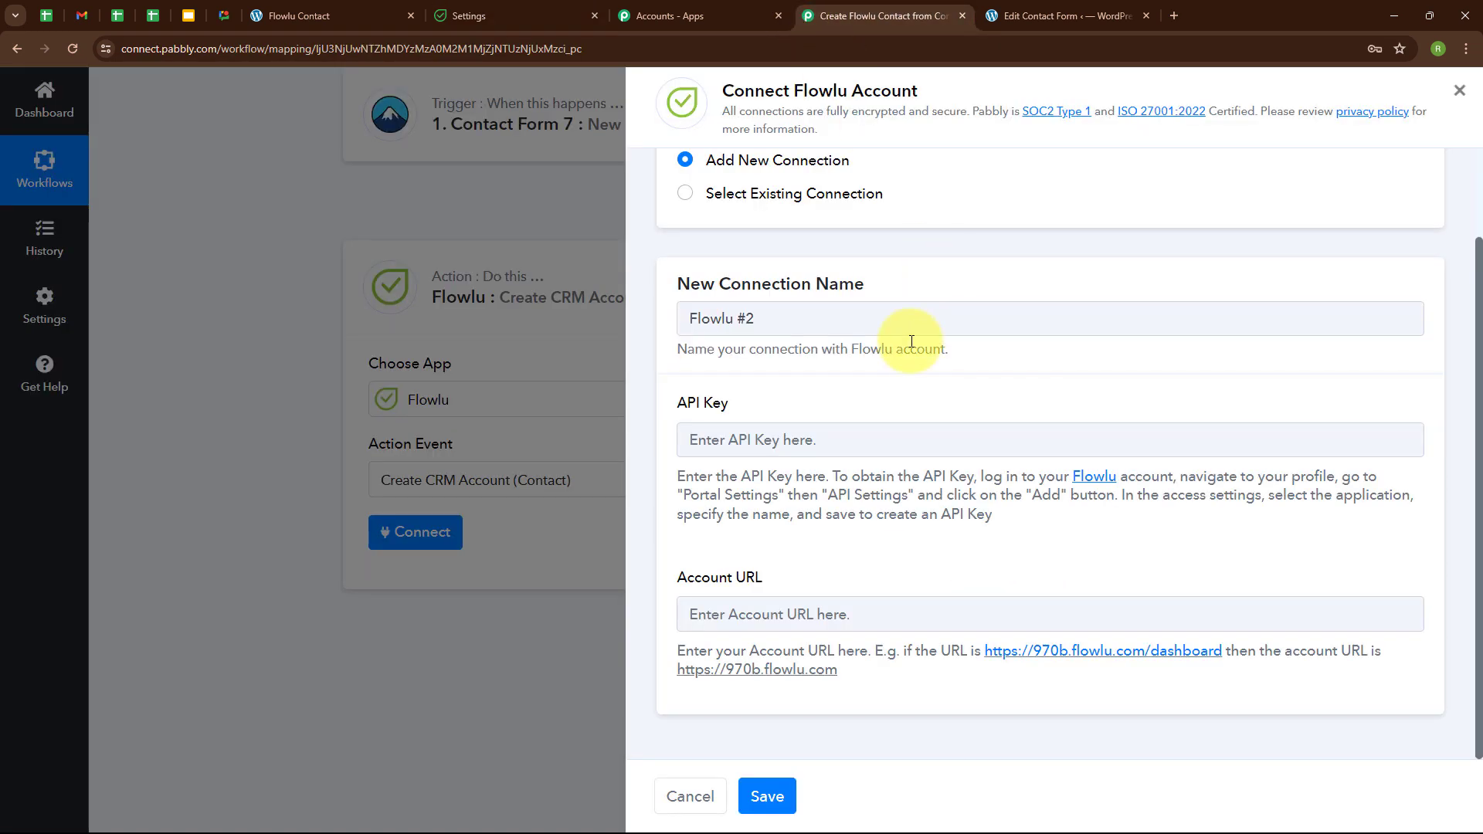
pyautogui.click(779, 432)
pyautogui.hotkey('ctrl', 'v')
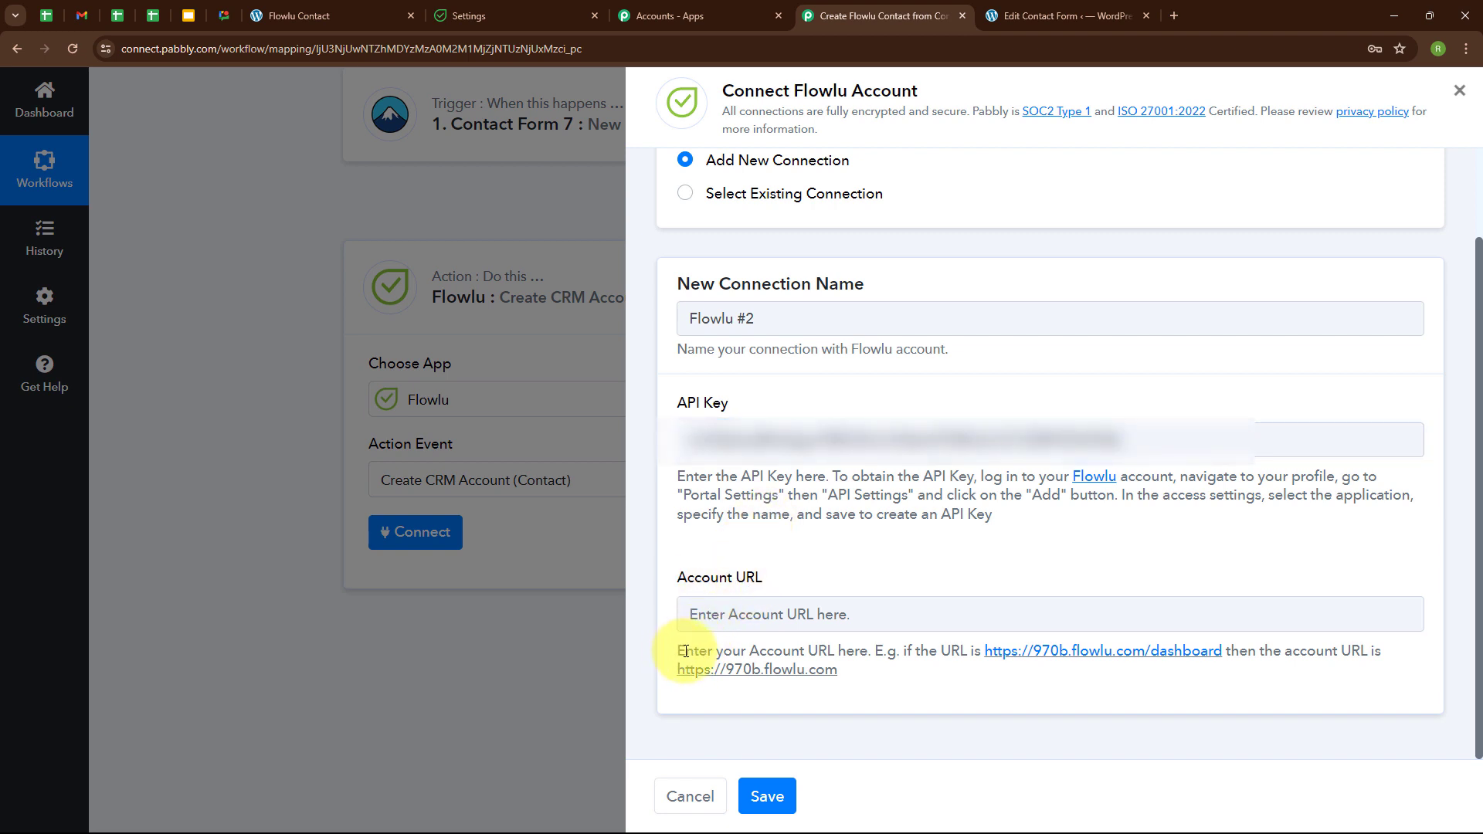
pyautogui.moveTo(681, 651); pyautogui.dragTo(1148, 670)
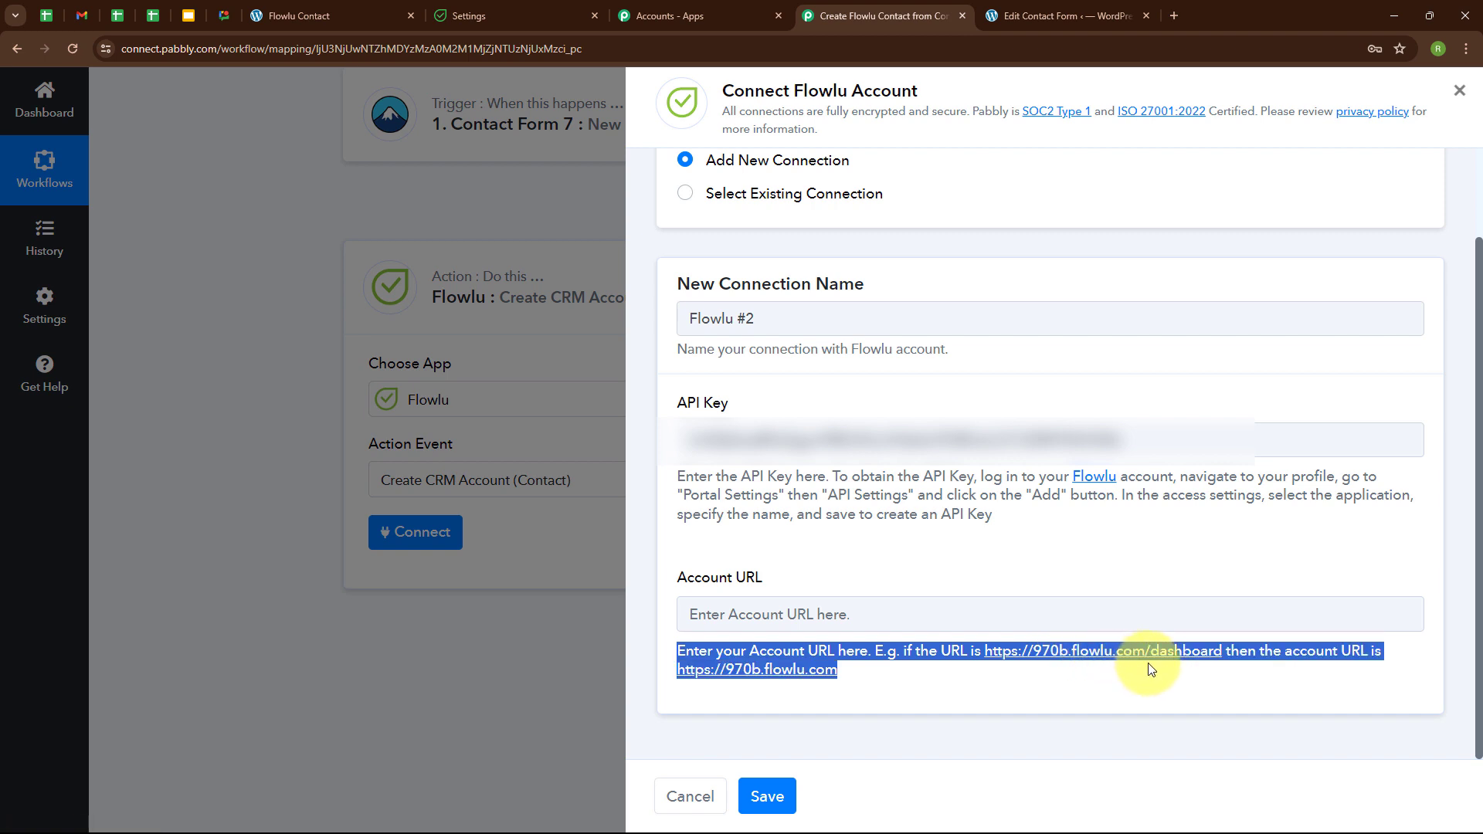
pyautogui.click(842, 678)
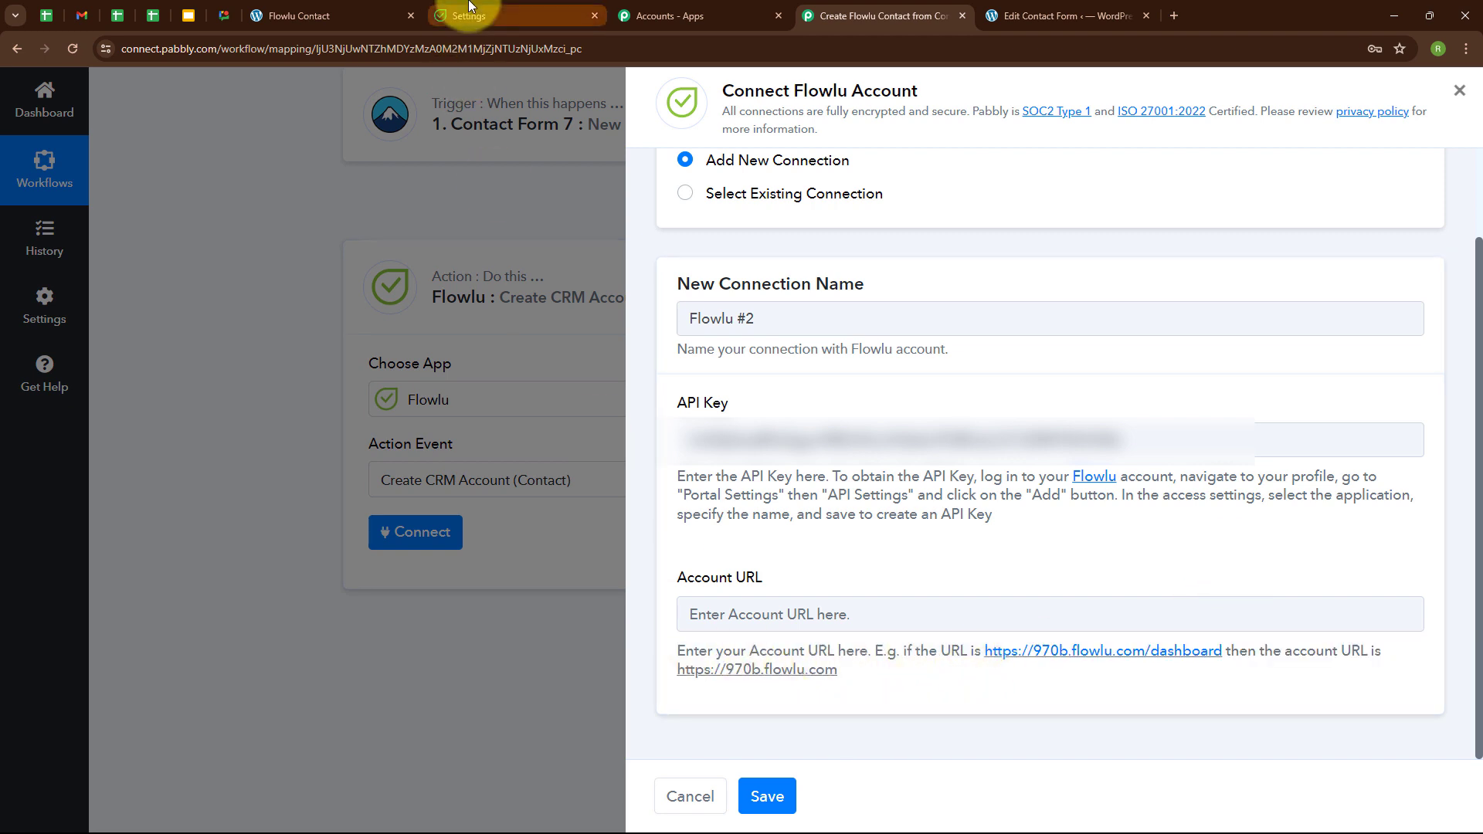
pyautogui.click(479, 16)
pyautogui.click(331, 49)
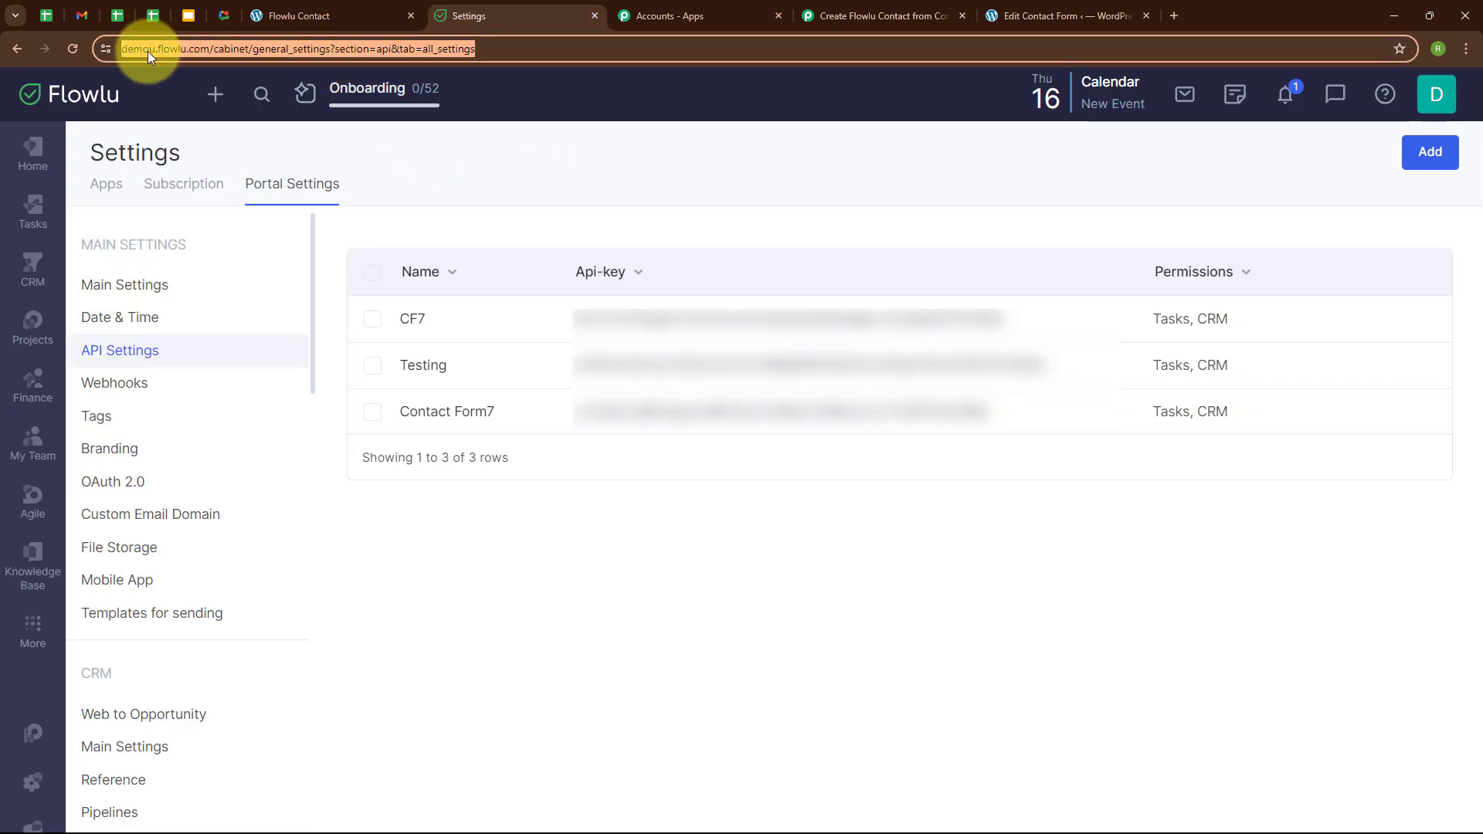
pyautogui.click(122, 48)
pyautogui.moveTo(135, 47); pyautogui.dragTo(245, 51)
pyautogui.hotkey('ctrl', 'c')
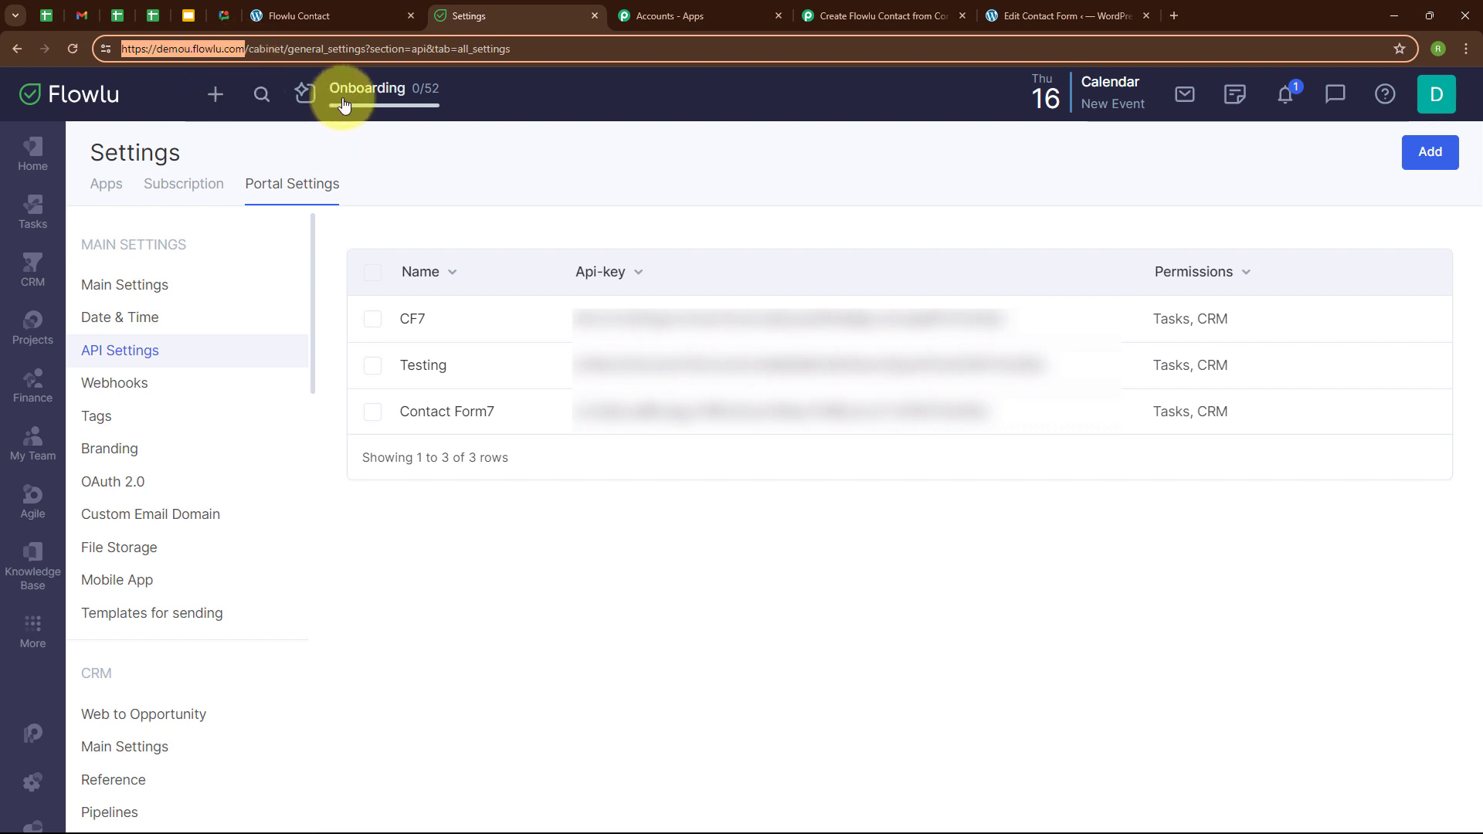
pyautogui.click(935, 27)
pyautogui.click(723, 610)
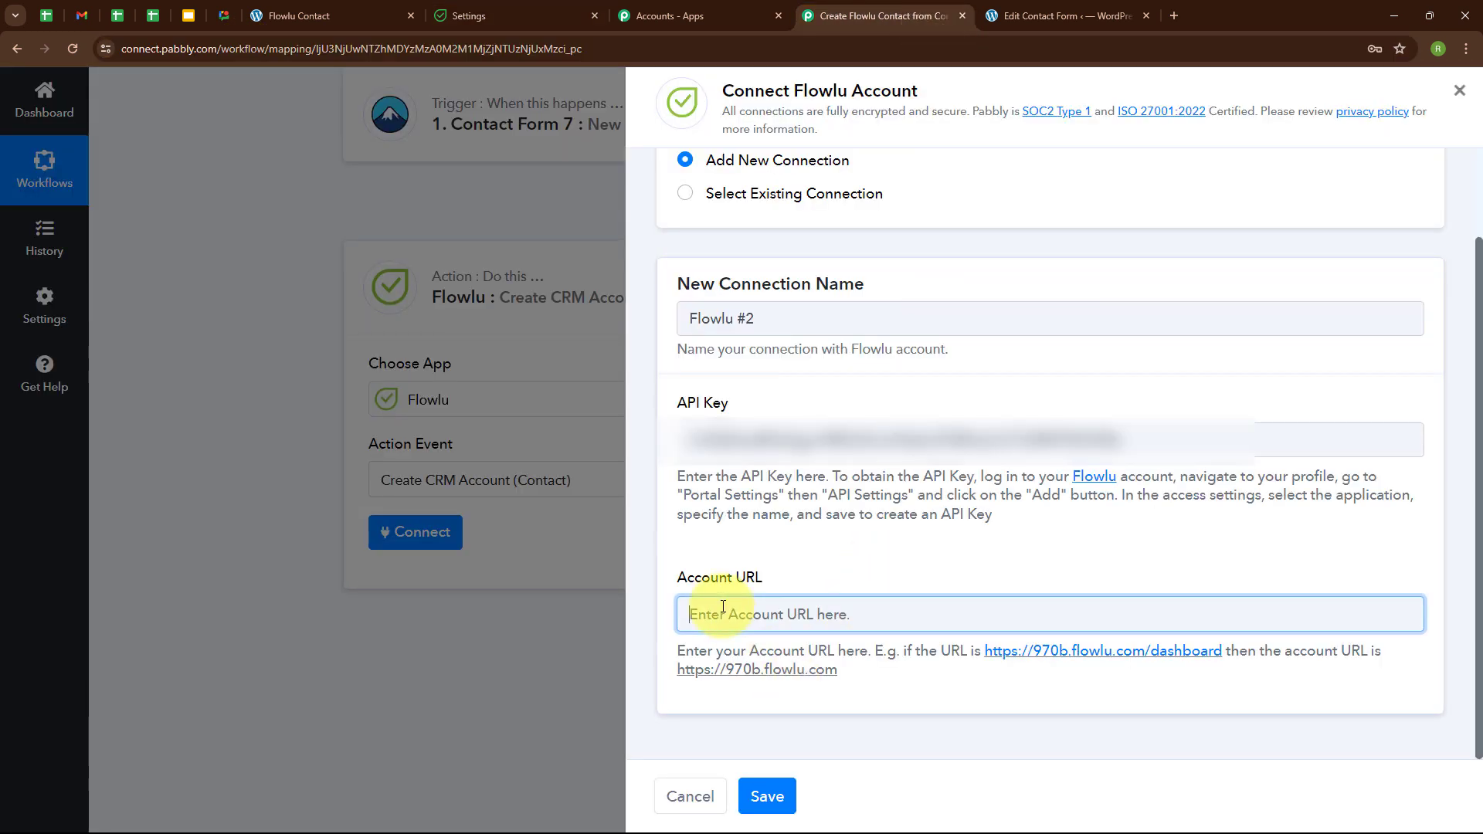
pyautogui.hotkey('ctrl', 'v')
pyautogui.click(652, 740)
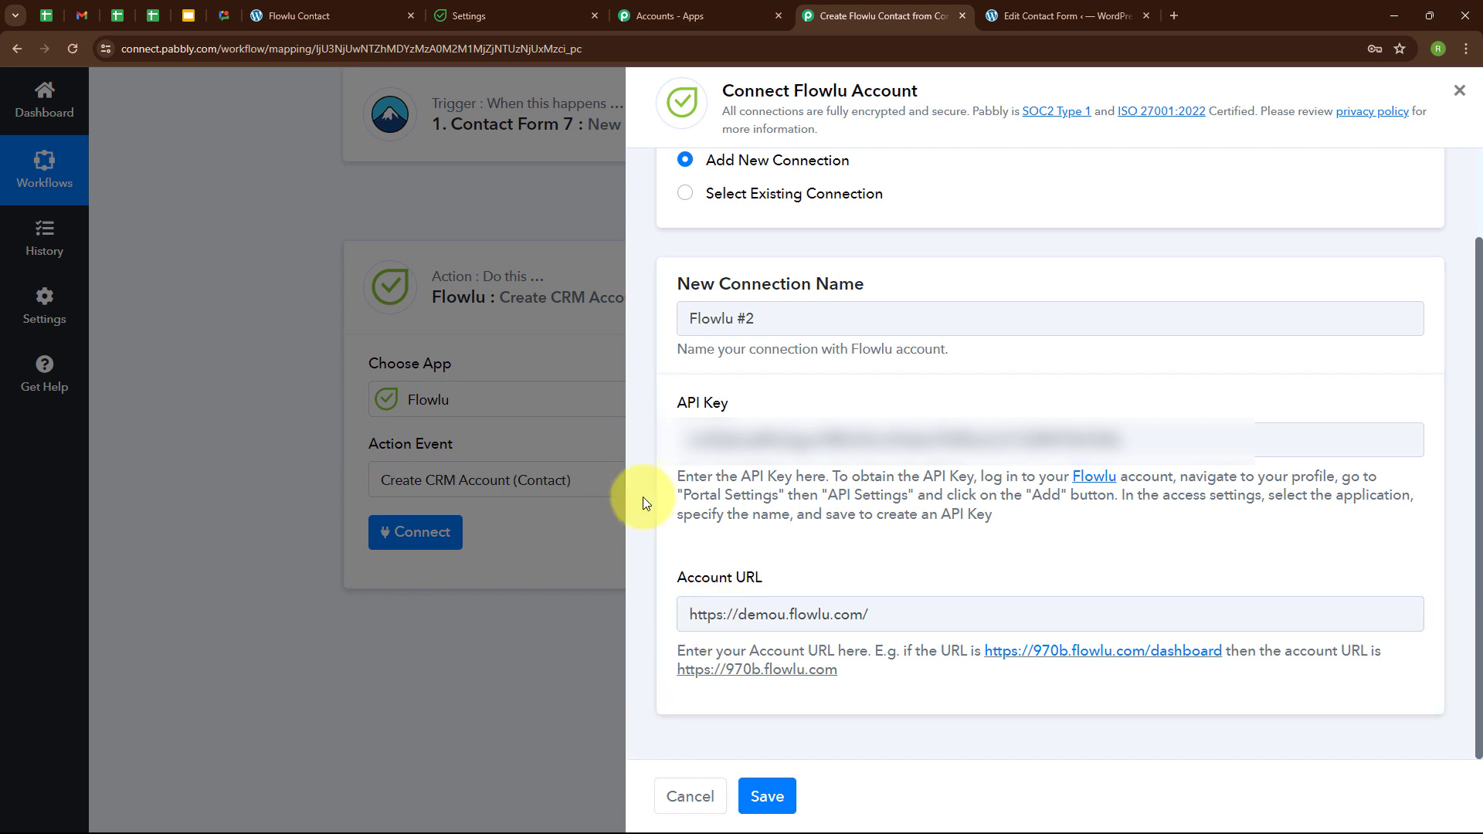
pyautogui.click(774, 787)
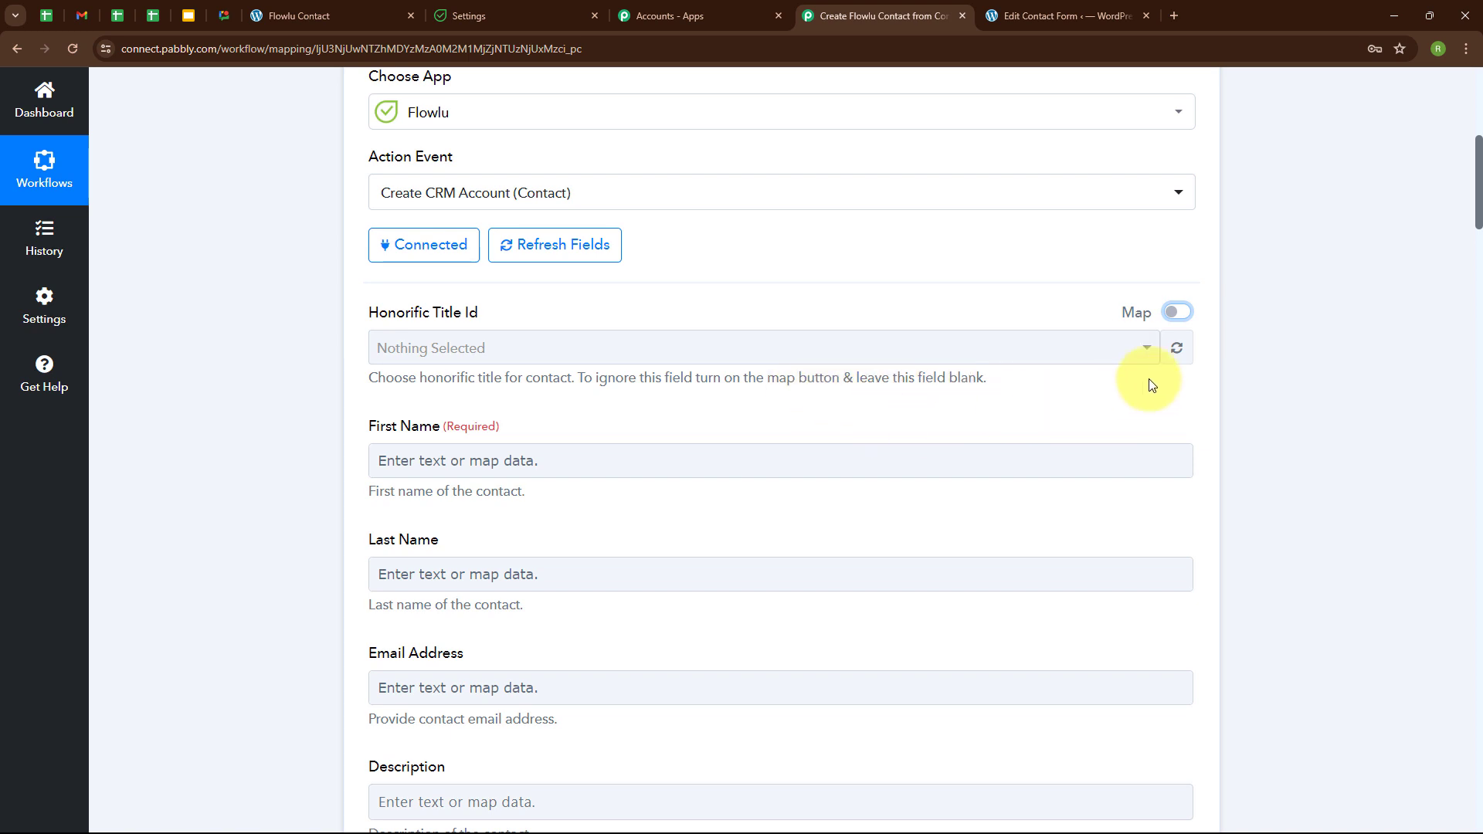
# Map the Contact Form 7 First-name answer into Flowlu's First Name field.
pyautogui.click(1178, 313)
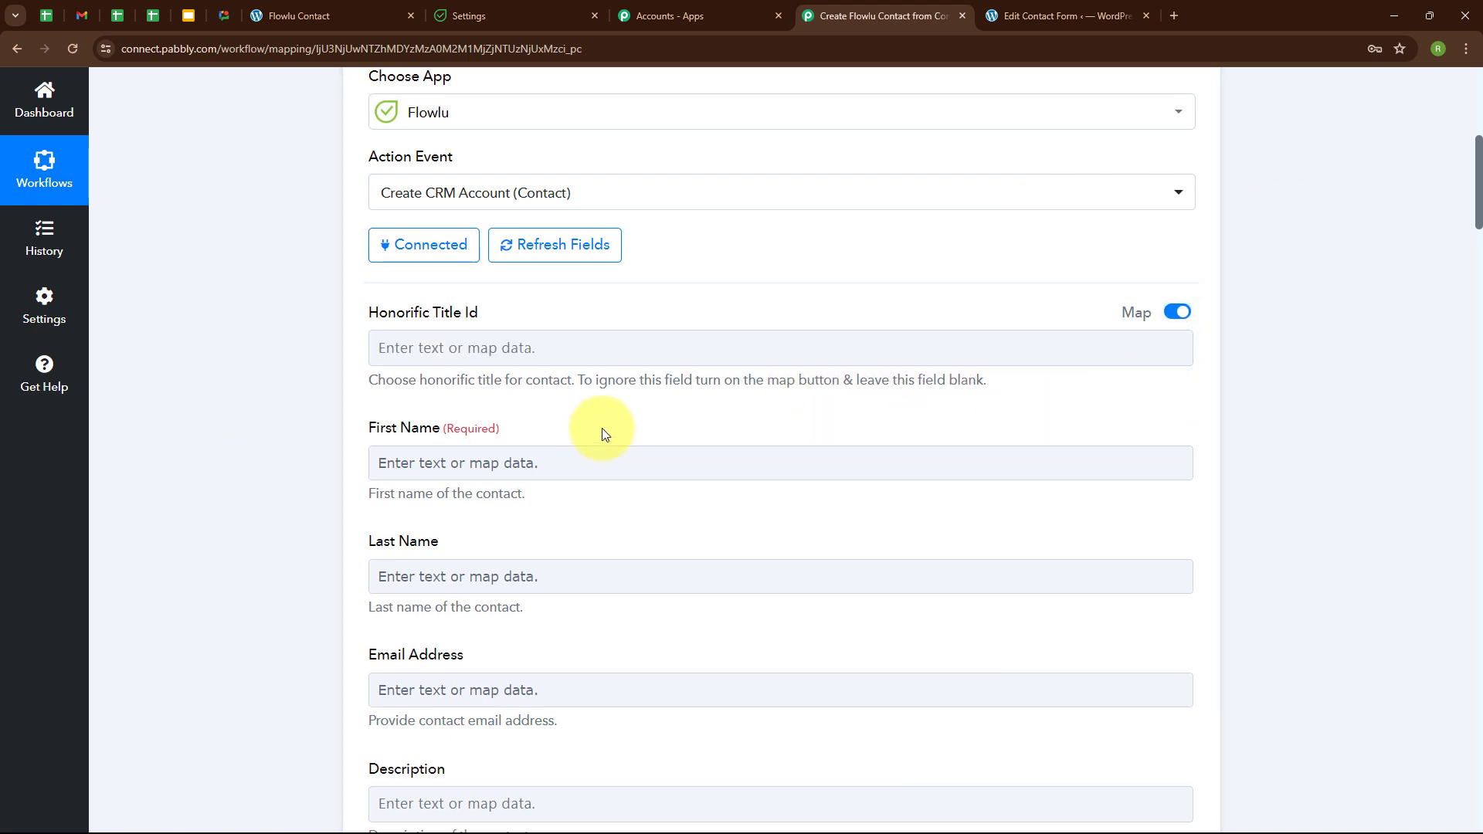
pyautogui.scroll(-3, 603, 433)
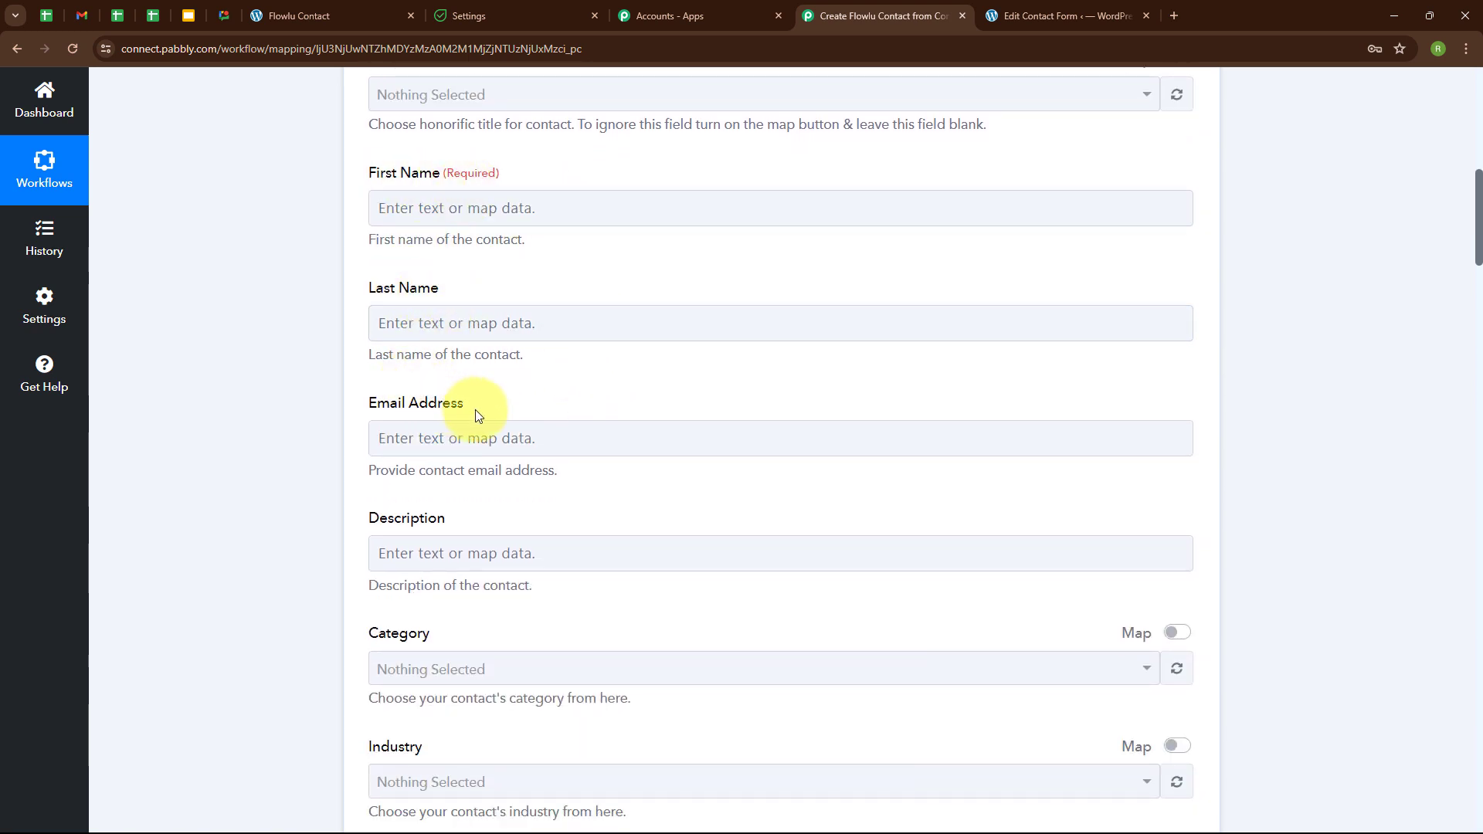
pyautogui.click(373, 215)
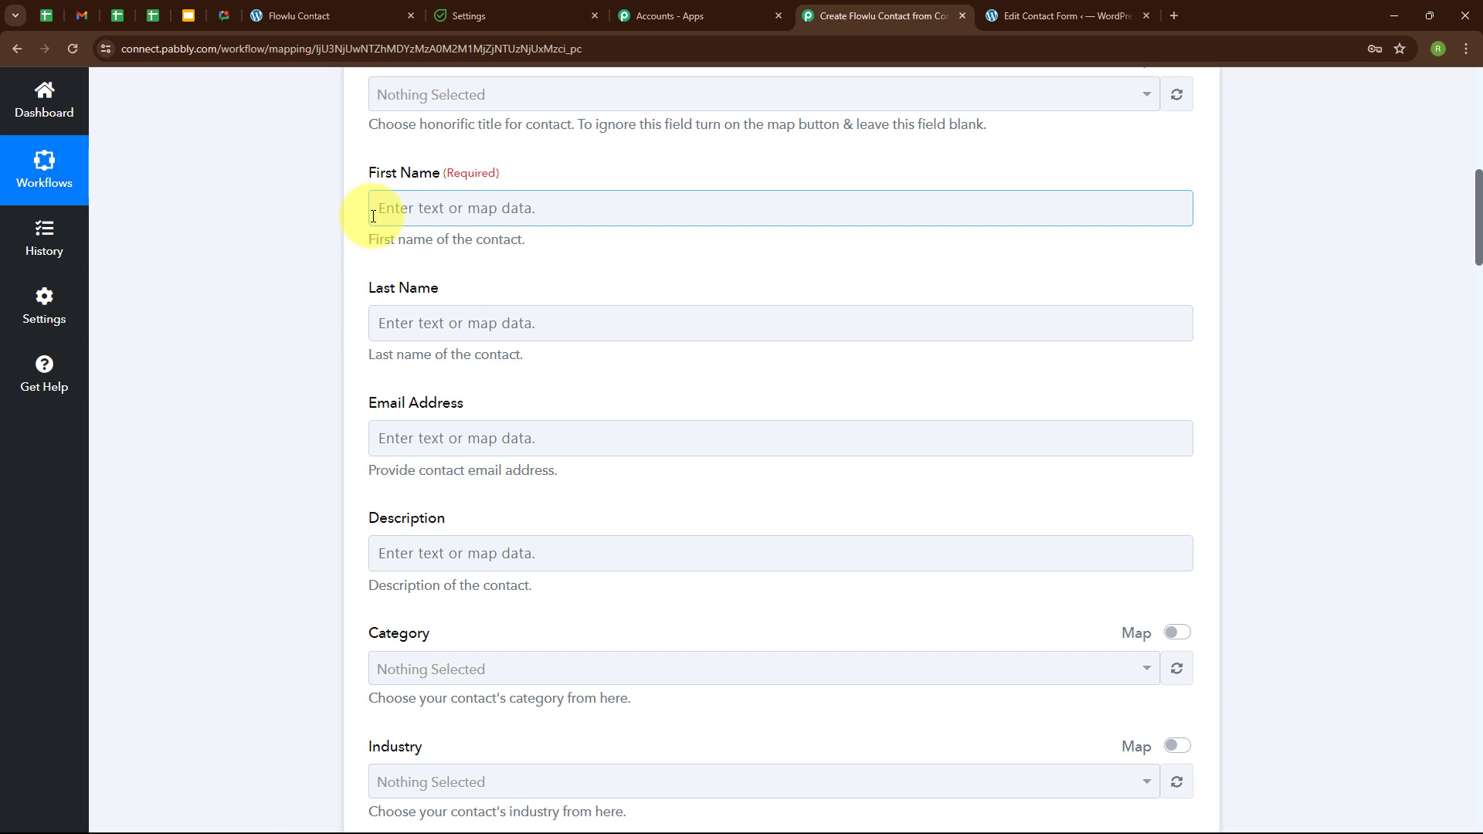
pyautogui.click(373, 215)
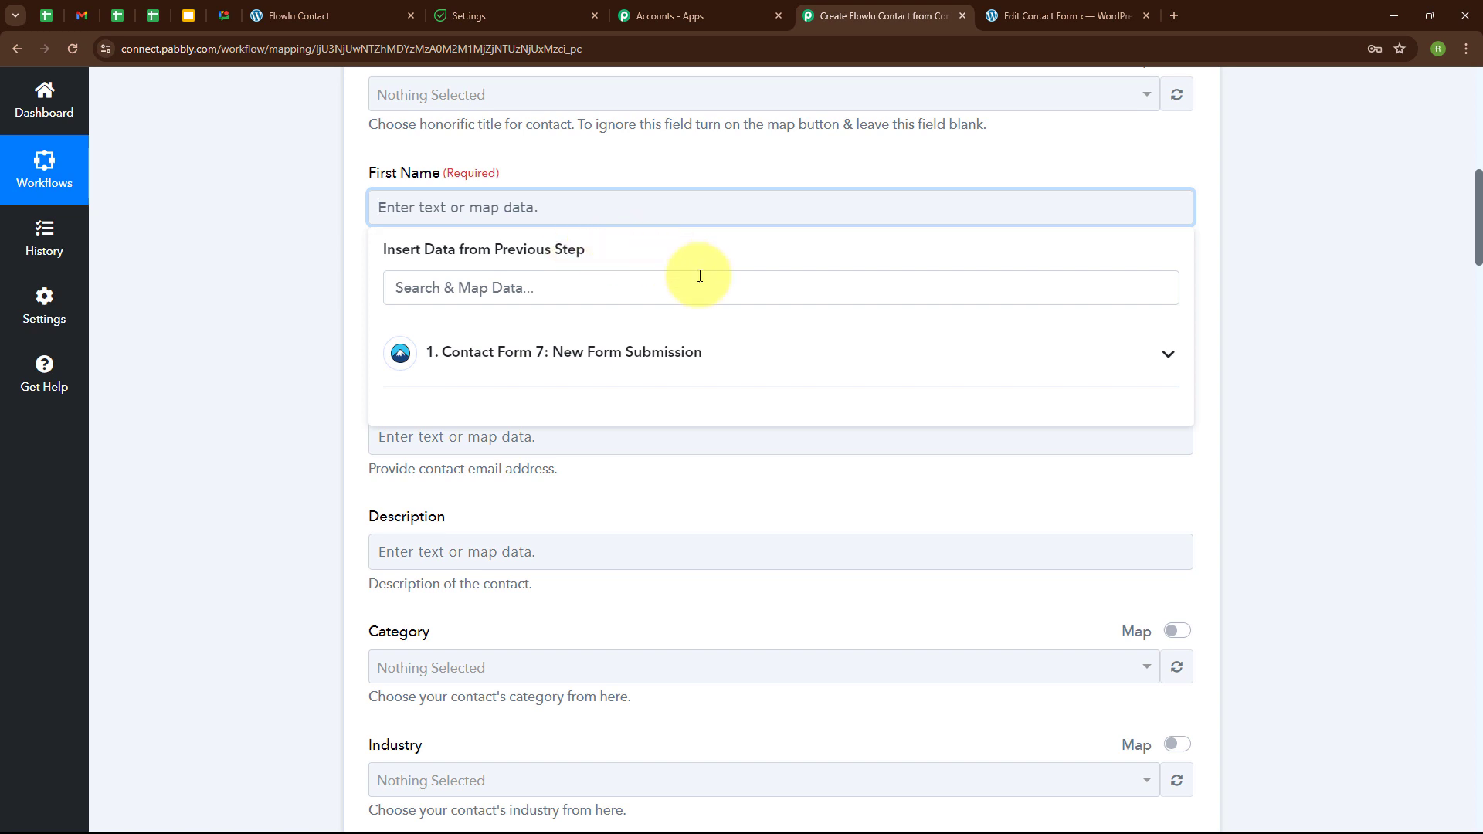
pyautogui.click(604, 350)
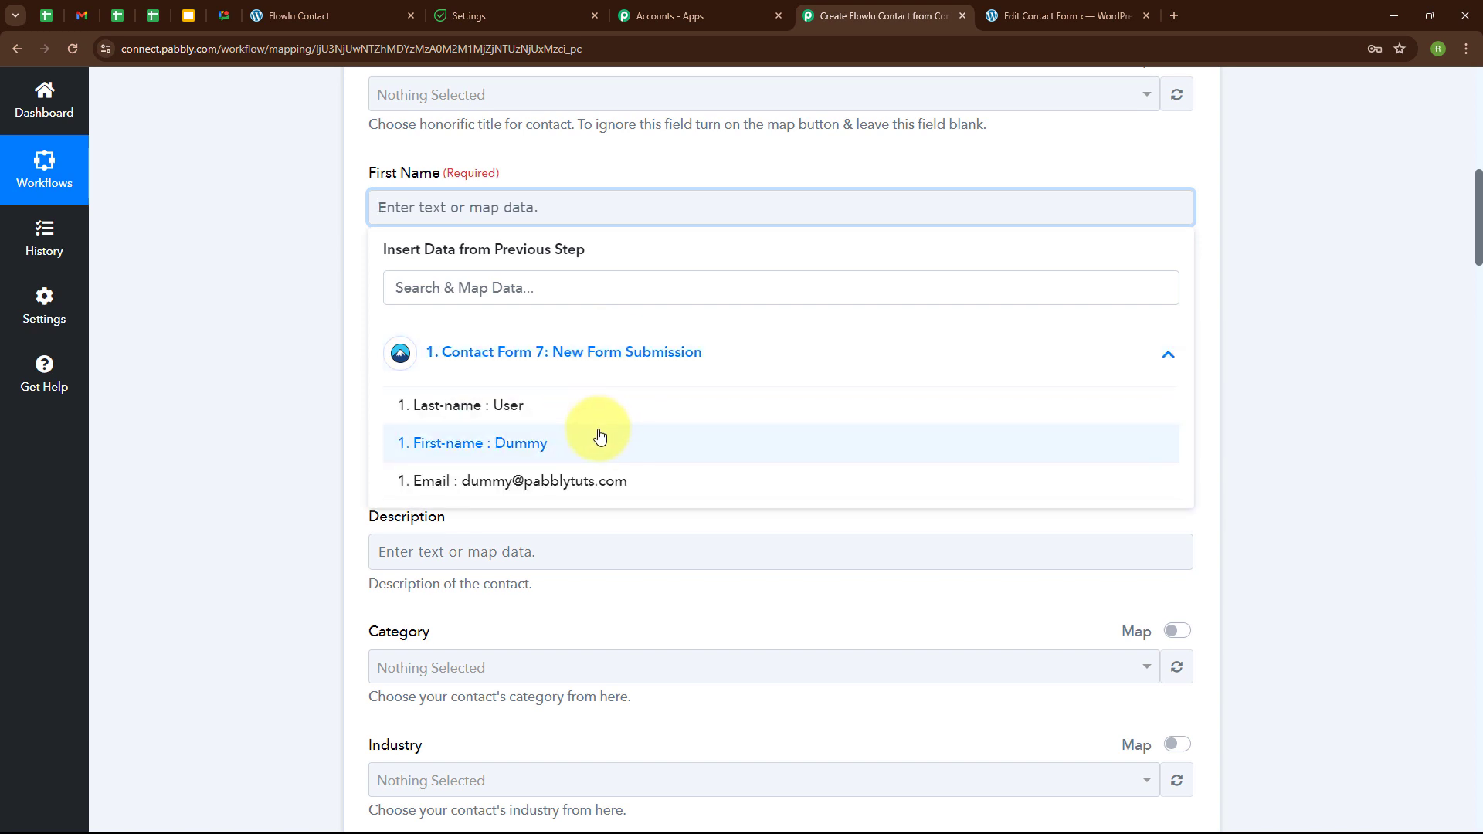
pyautogui.click(596, 433)
# Map Last-name into Last Name and the form's Email into Email Address.
pyautogui.click(567, 332)
pyautogui.click(571, 477)
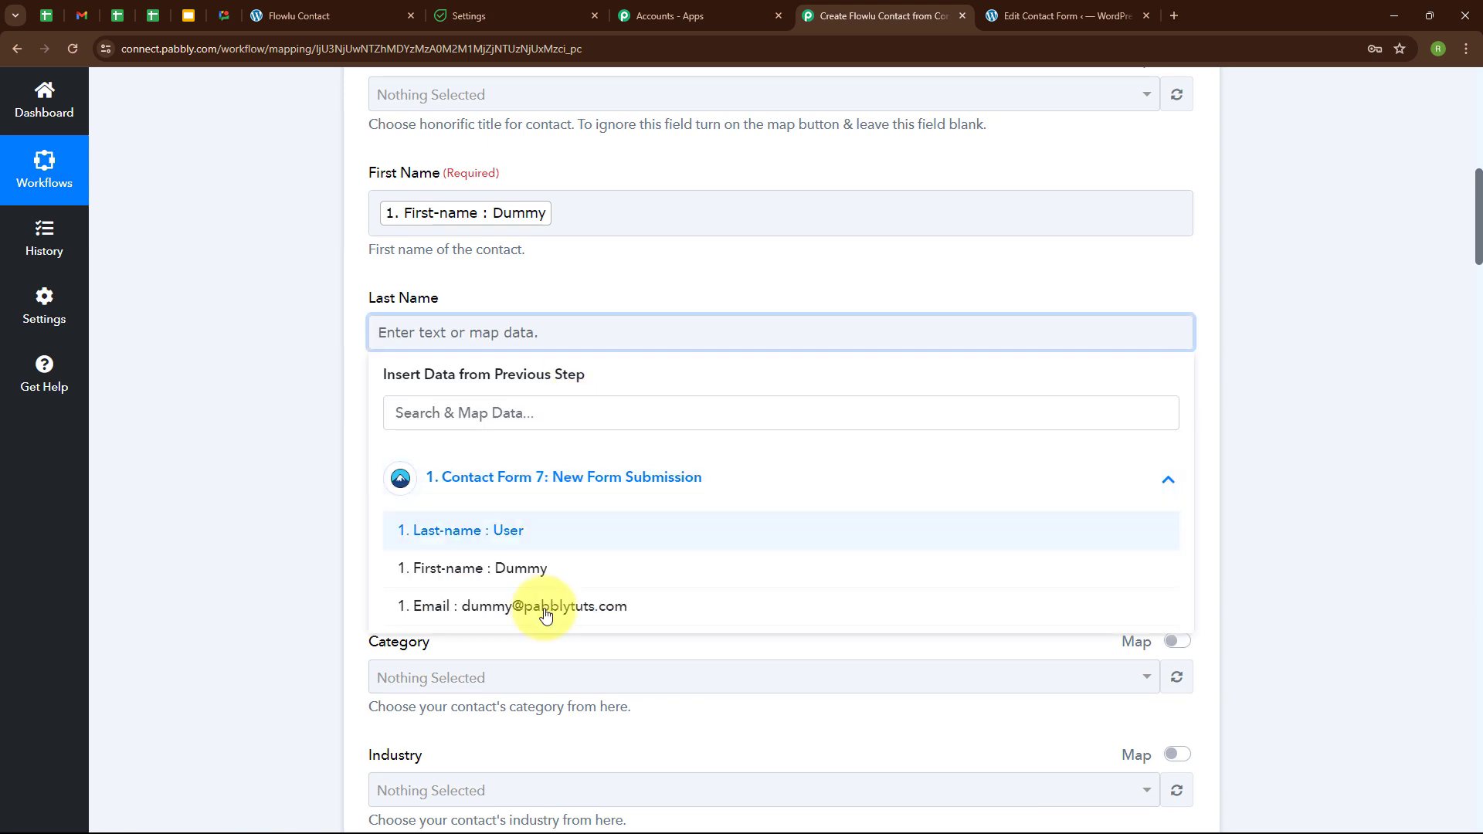
pyautogui.click(529, 529)
pyautogui.scroll(-2, 596, 341)
pyautogui.click(483, 306)
pyautogui.click(498, 442)
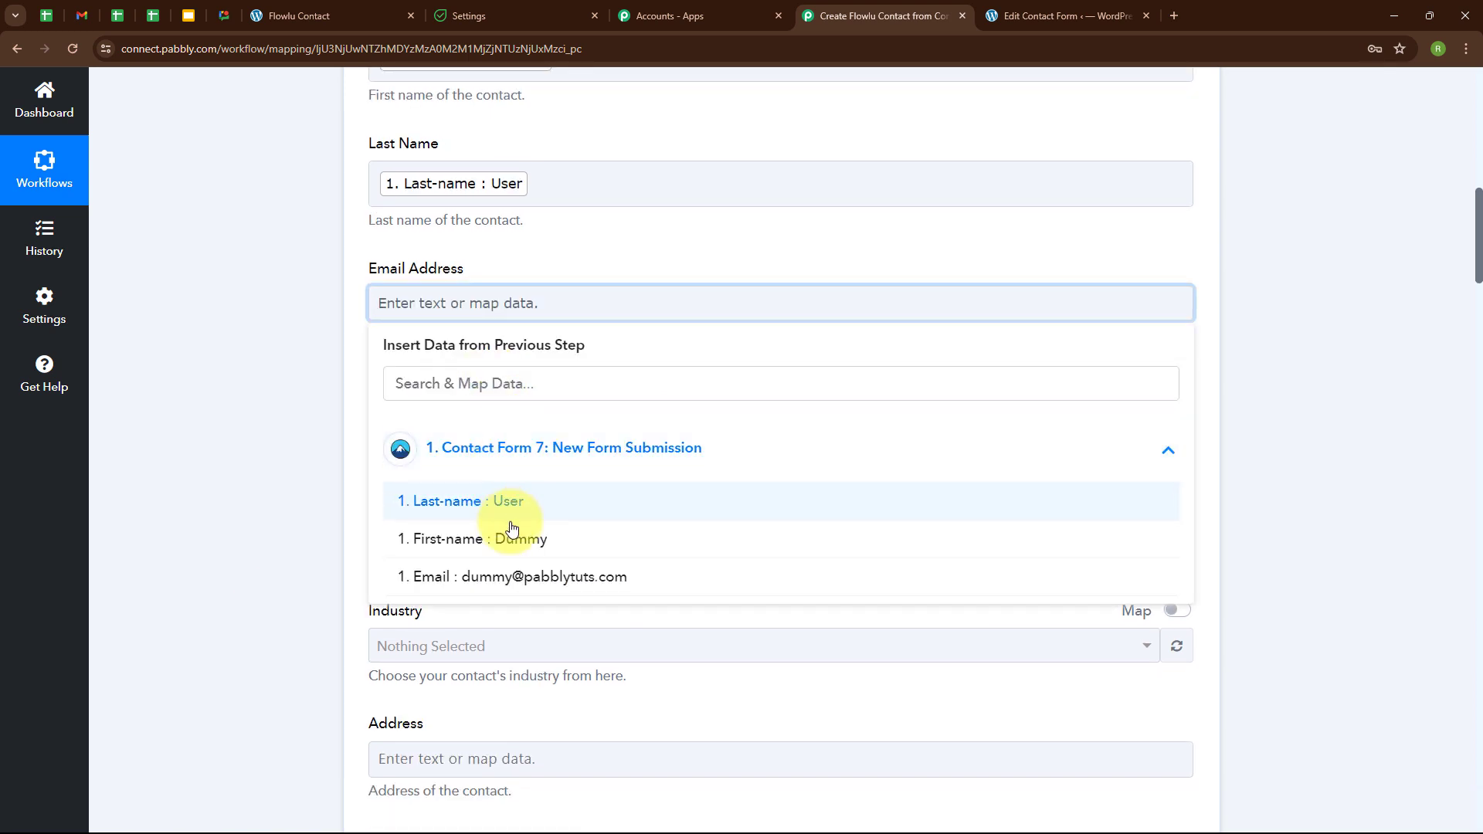
pyautogui.click(545, 575)
pyautogui.scroll(-3, 726, 322)
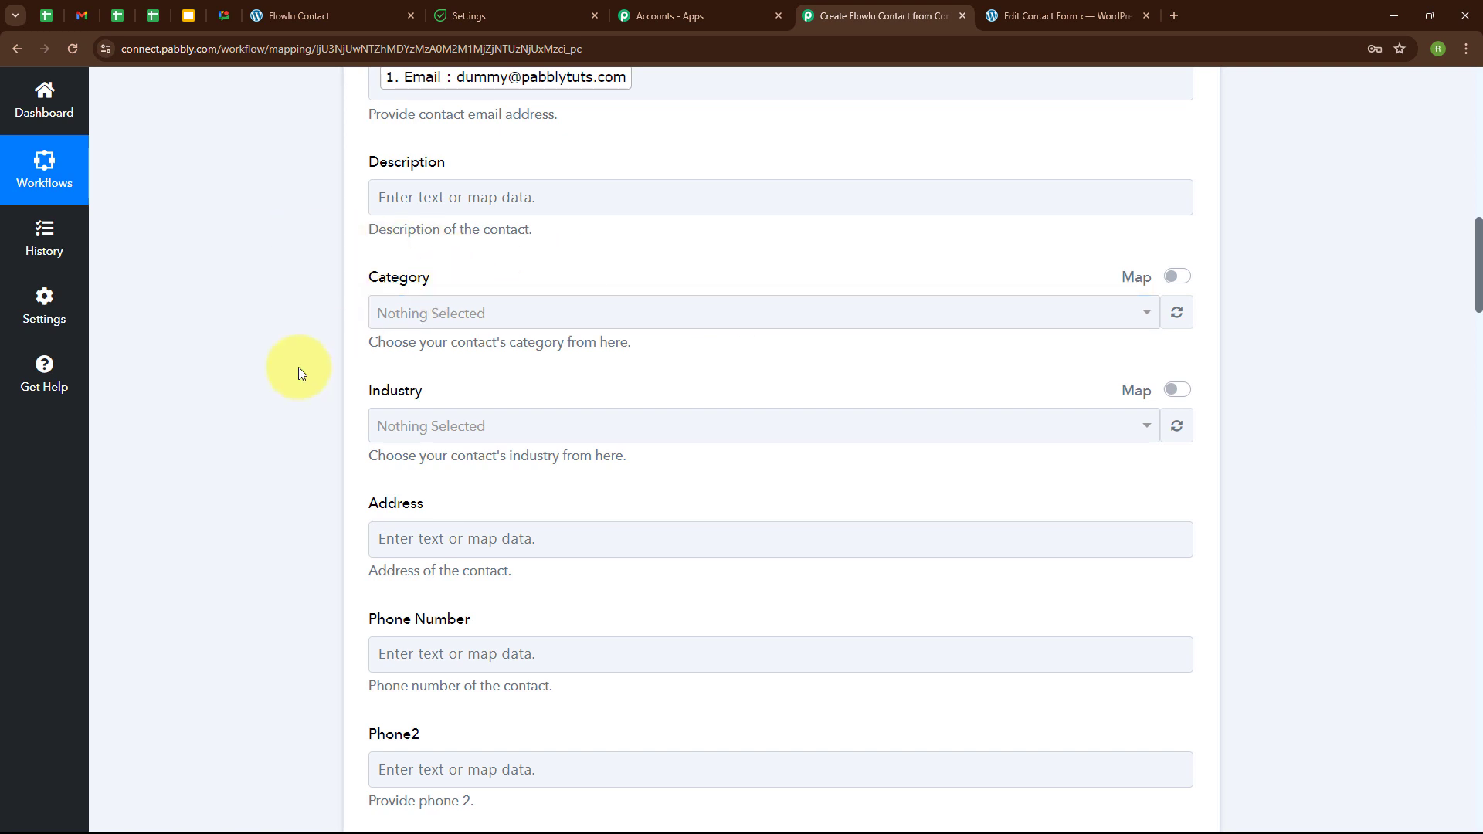
# Save the Flowlu contact step and send a test request, which returns response IDs 3 and 5.
pyautogui.scroll(-4, 801, 403)
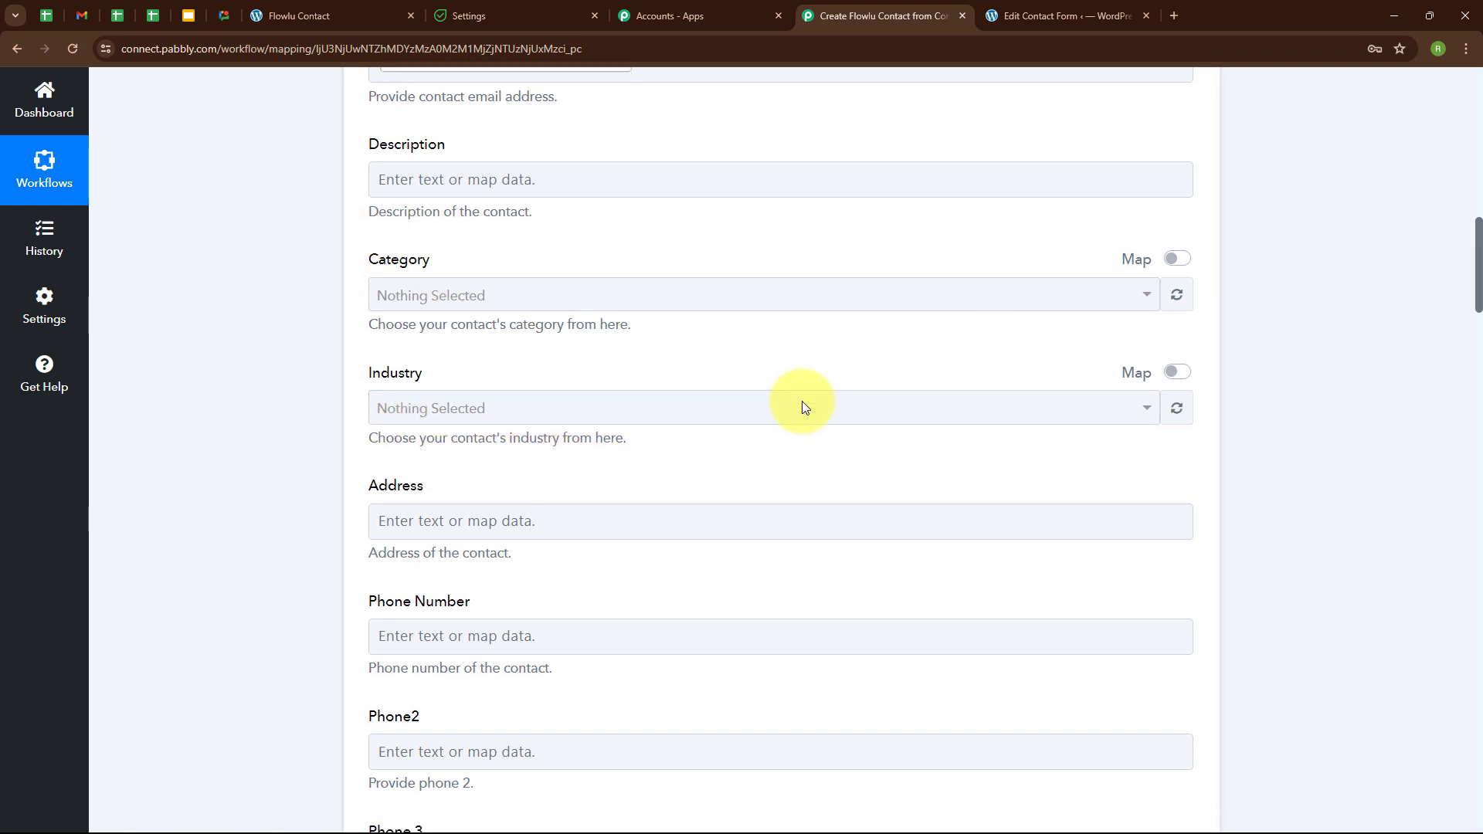
pyautogui.scroll(-10, 804, 405)
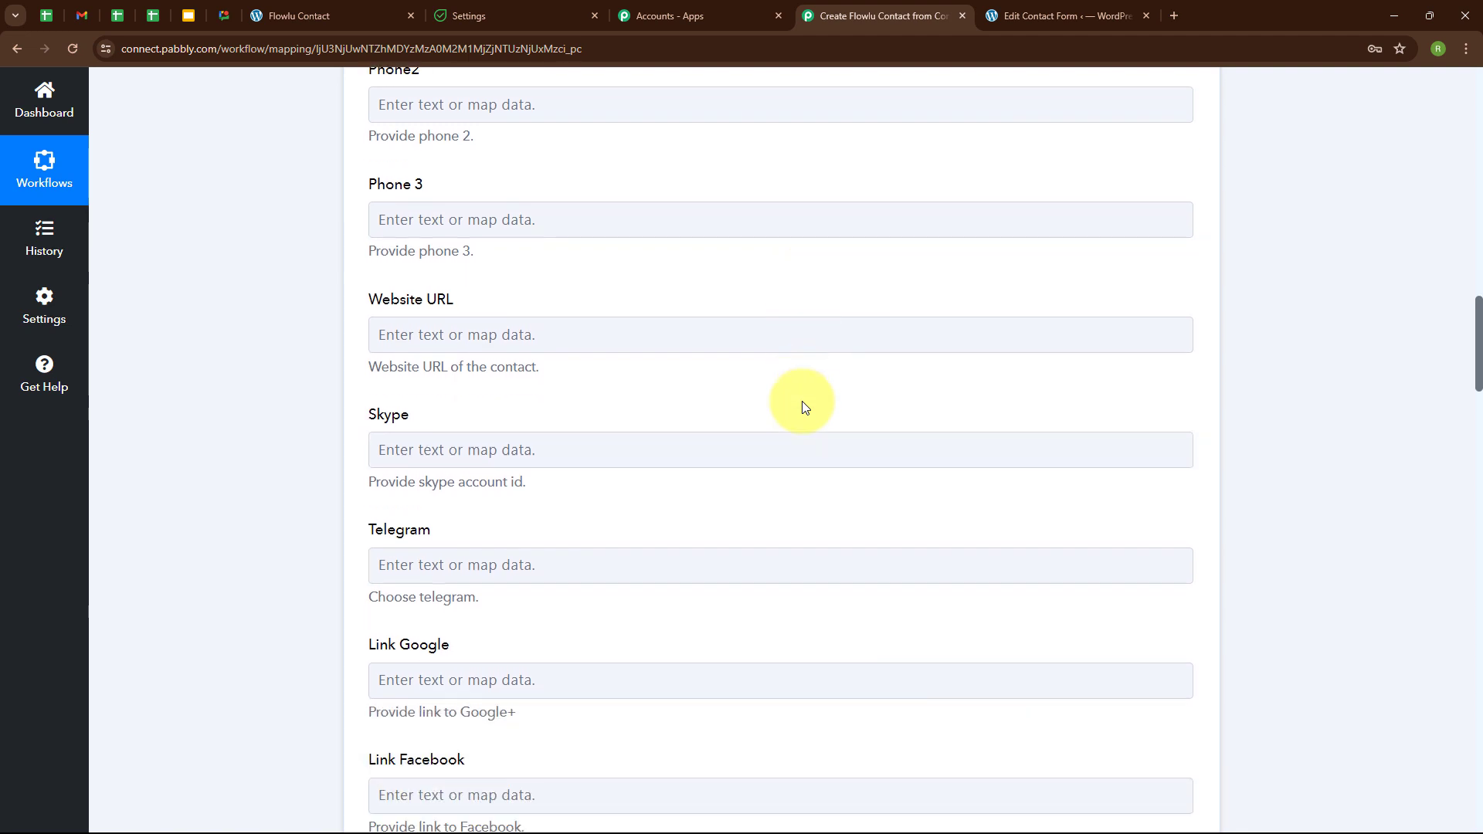
pyautogui.scroll(-7, 804, 407)
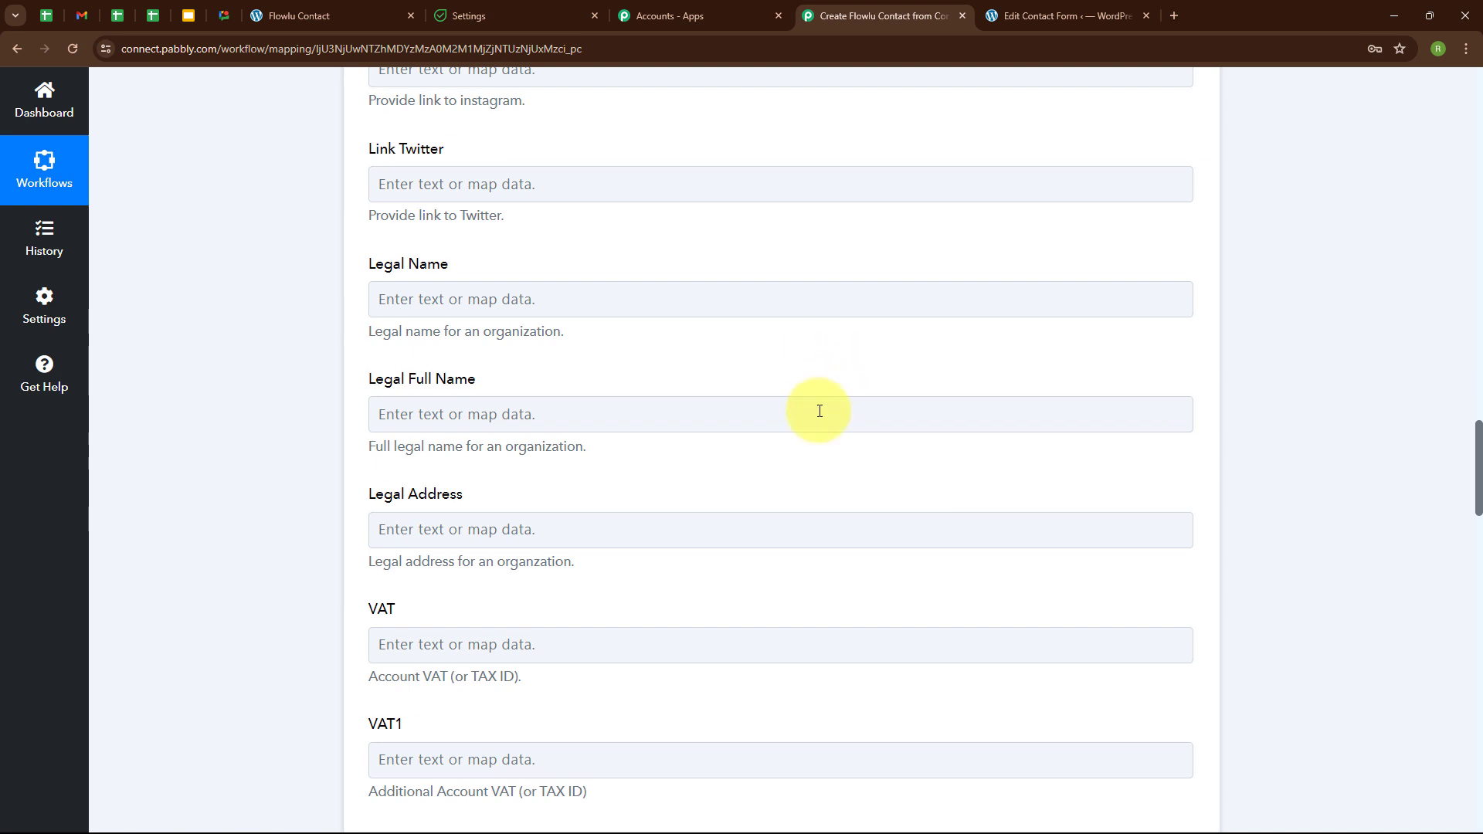
pyautogui.scroll(-3, 819, 371)
pyautogui.scroll(-15, 821, 374)
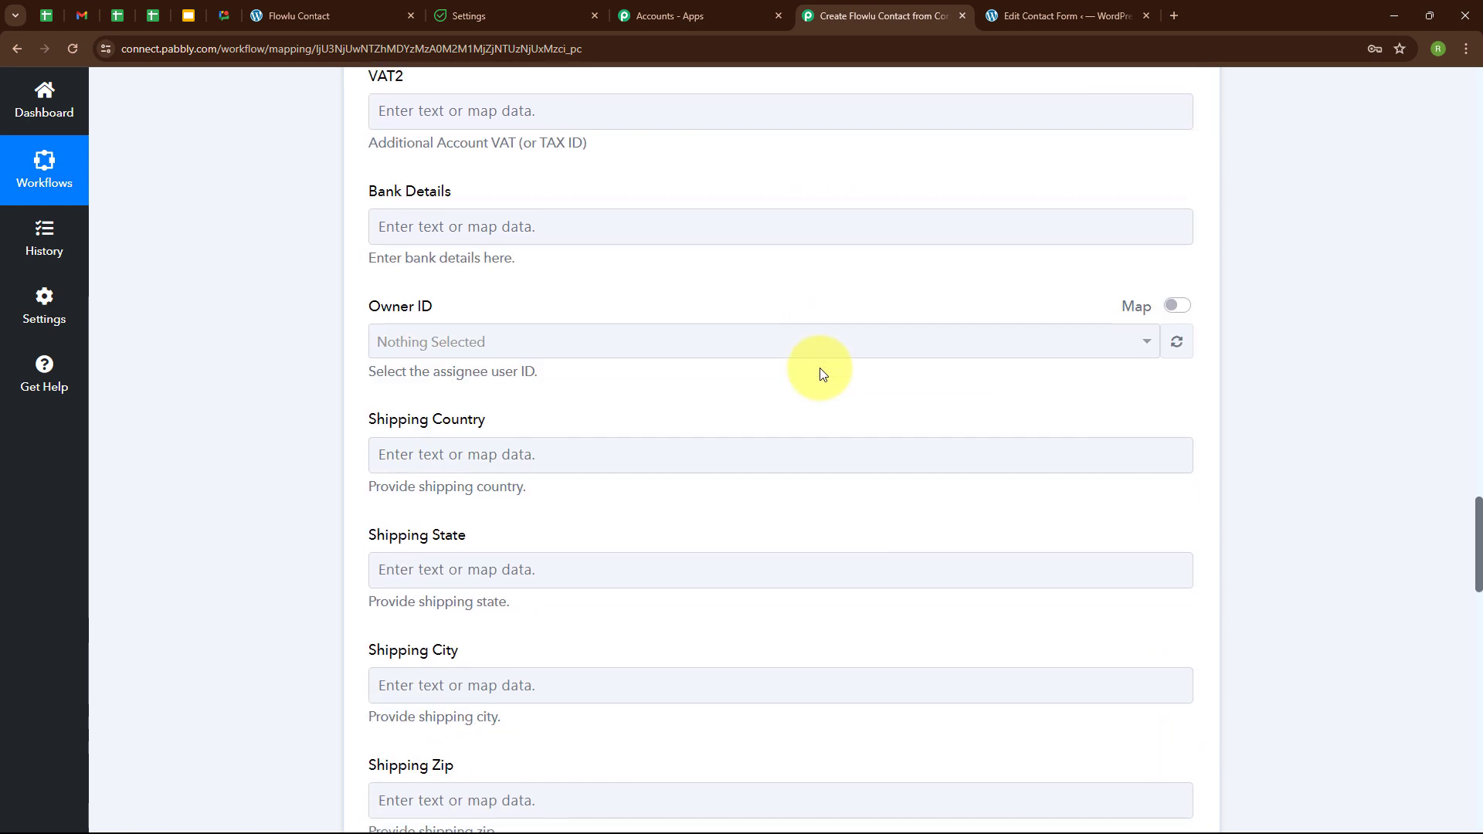
pyautogui.scroll(-10, 821, 374)
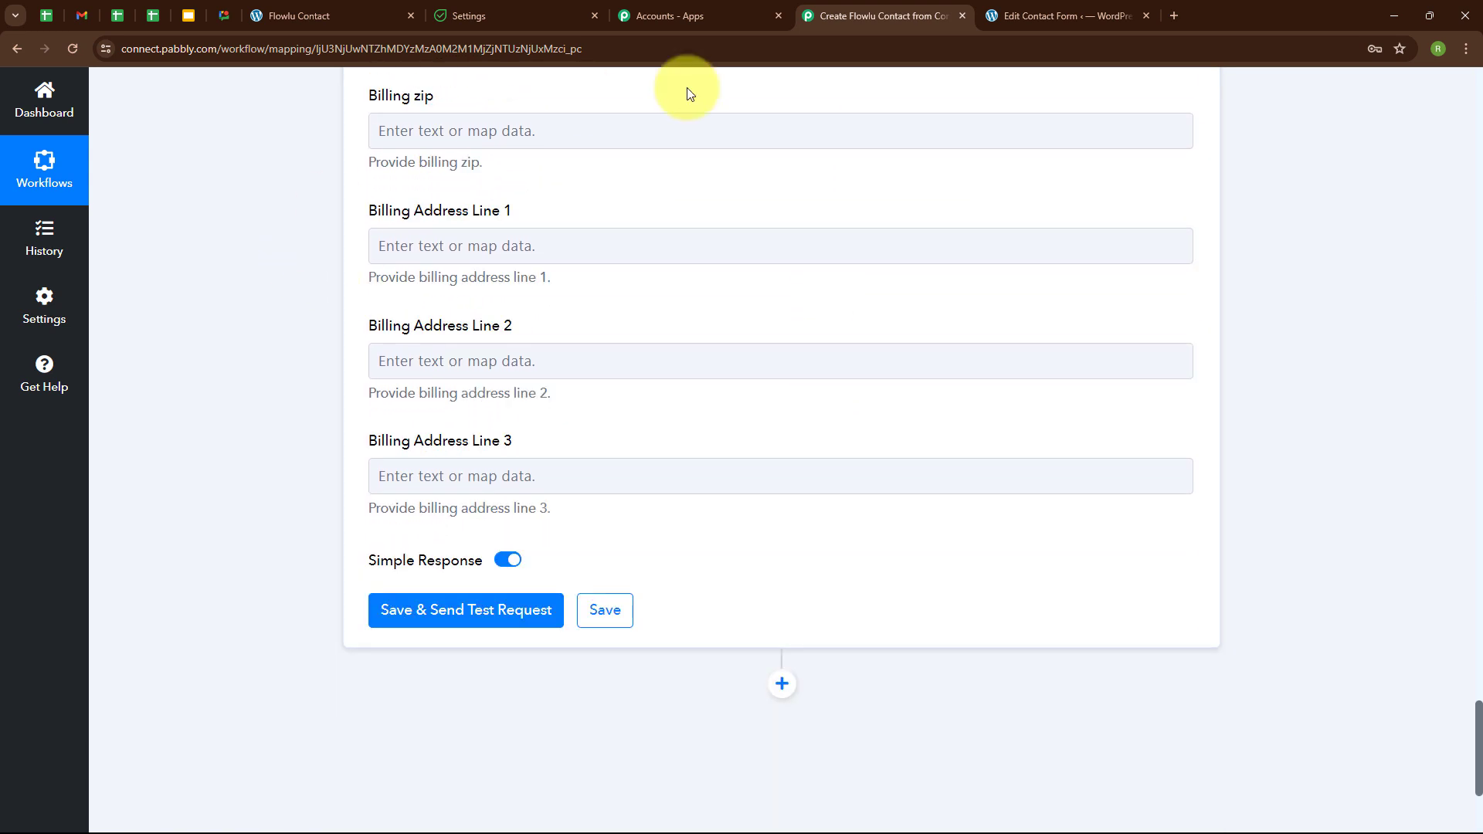
pyautogui.scroll(-1, 773, 540)
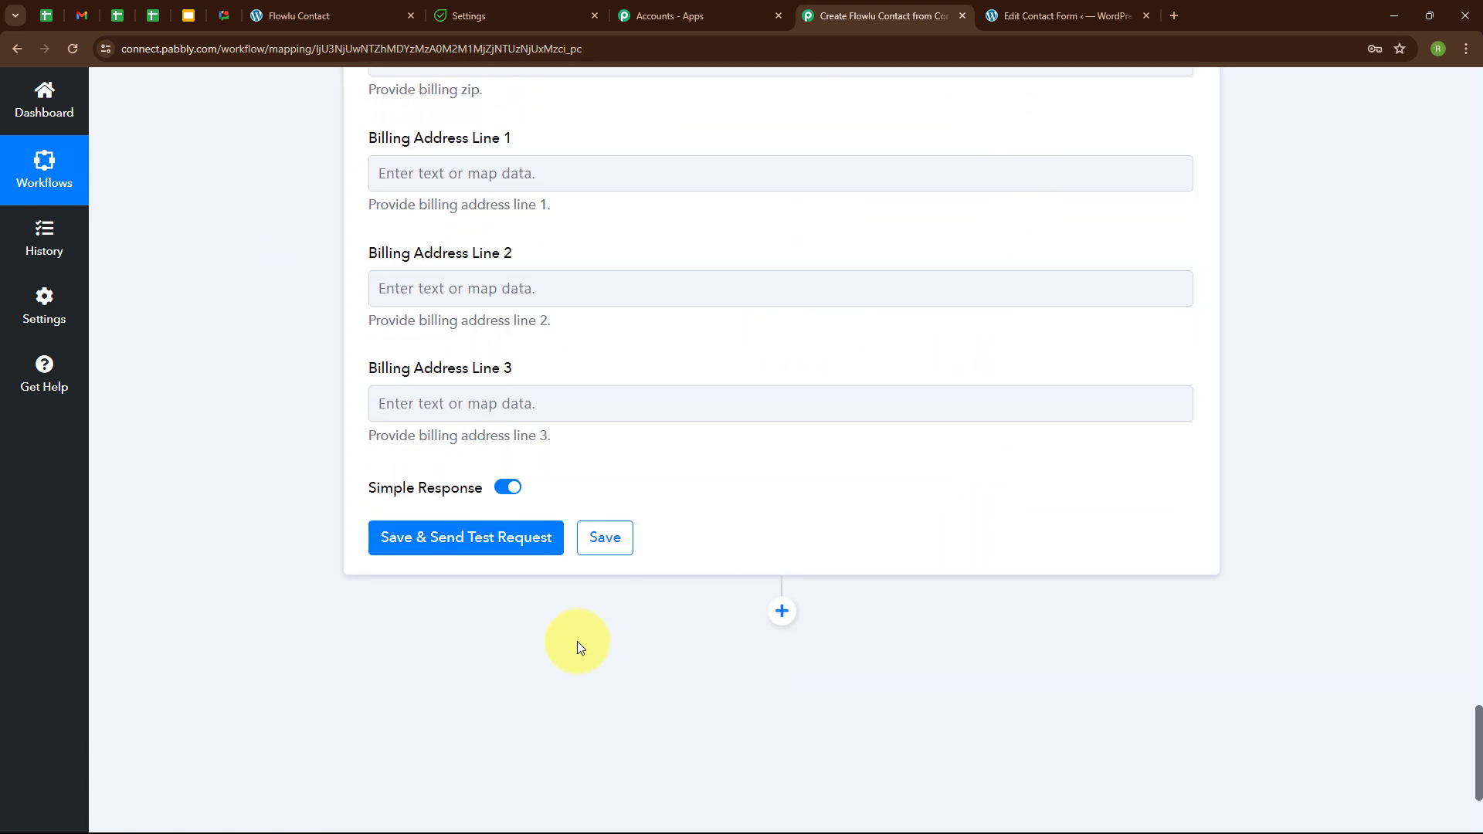
pyautogui.click(482, 547)
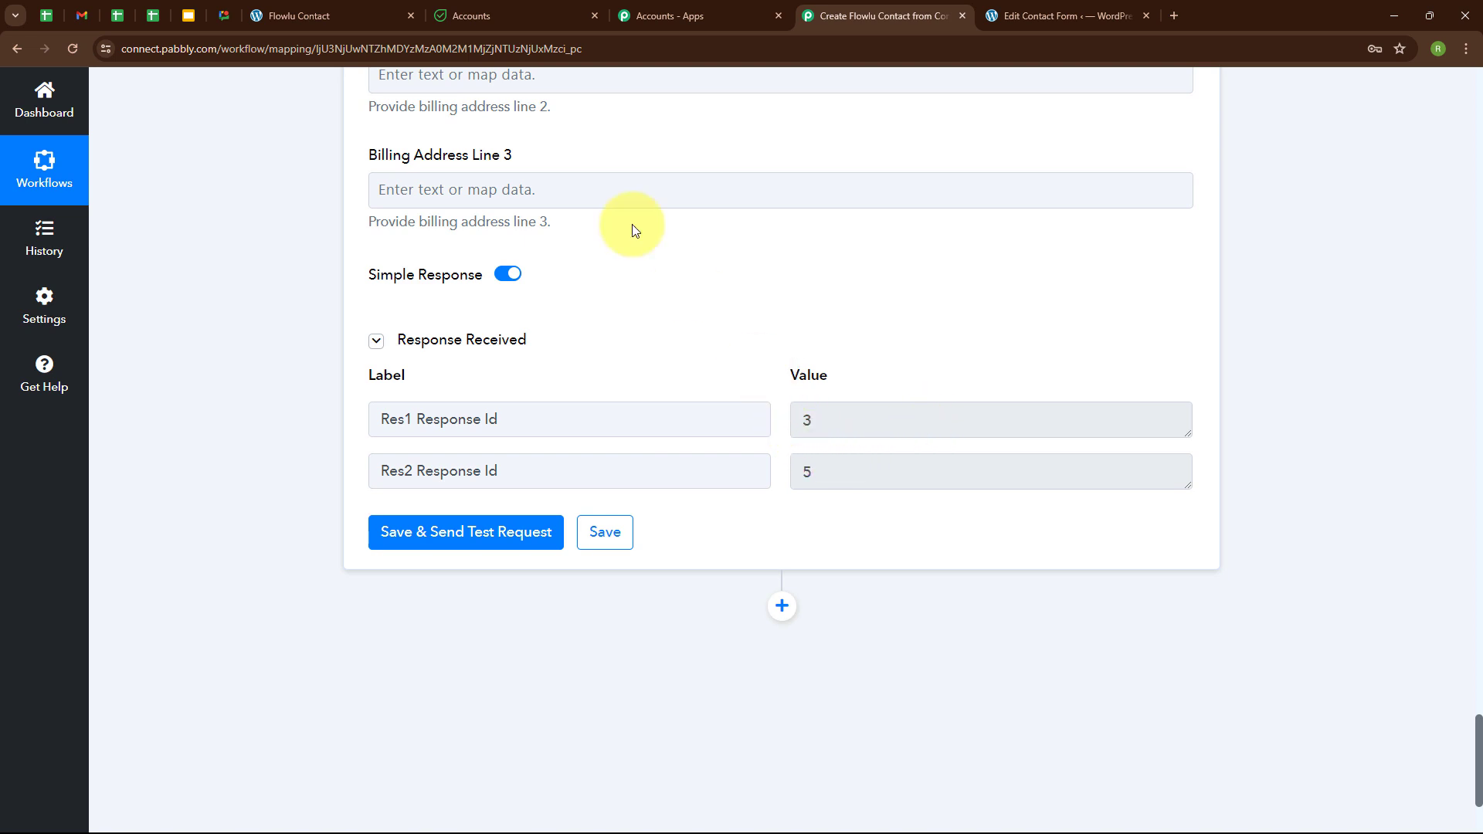
pyautogui.click(541, 15)
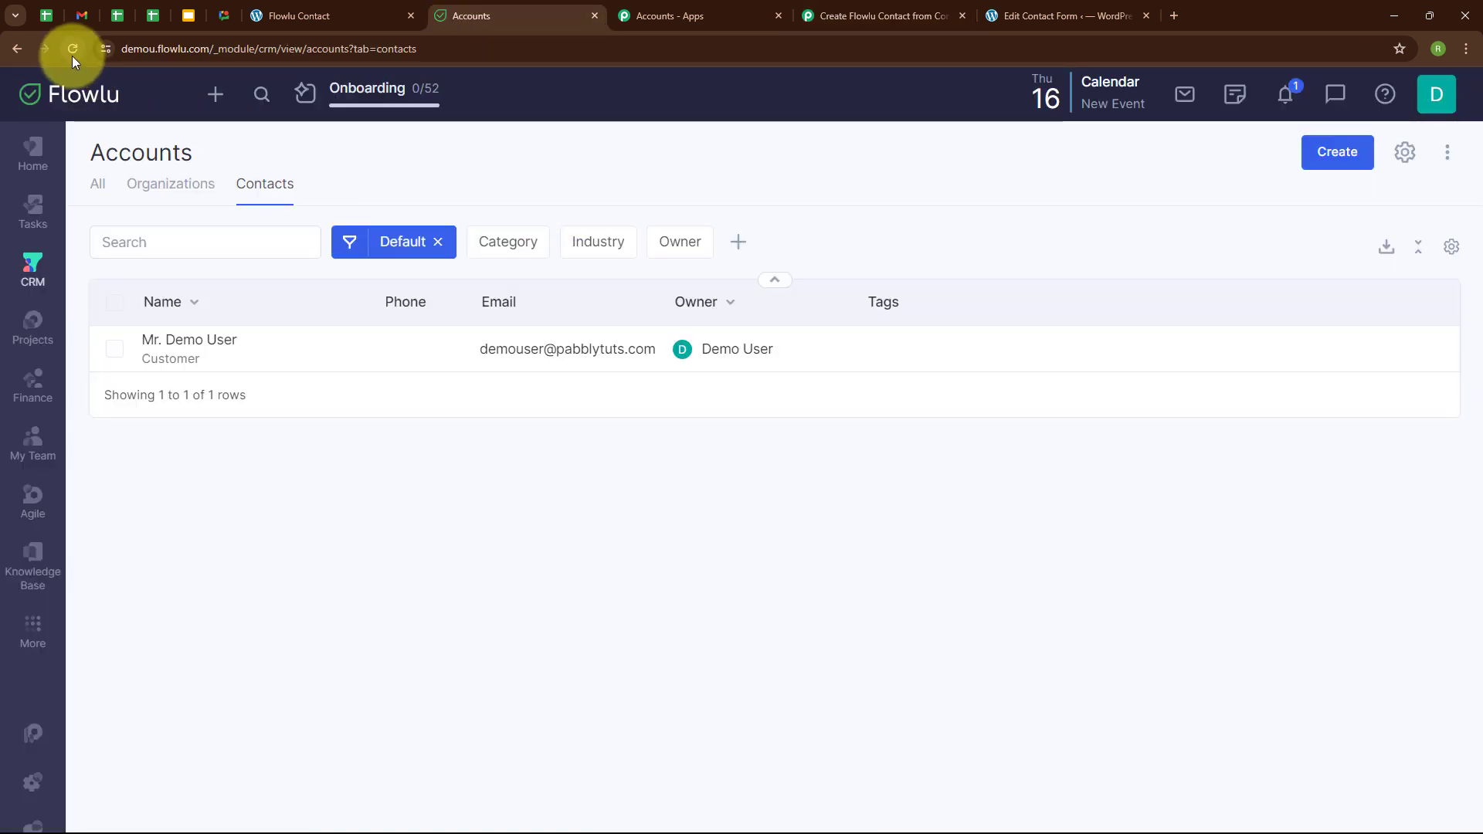
# Reload Flowlu's contacts list and confirm the new Dummy User contact appears.
pyautogui.click(72, 48)
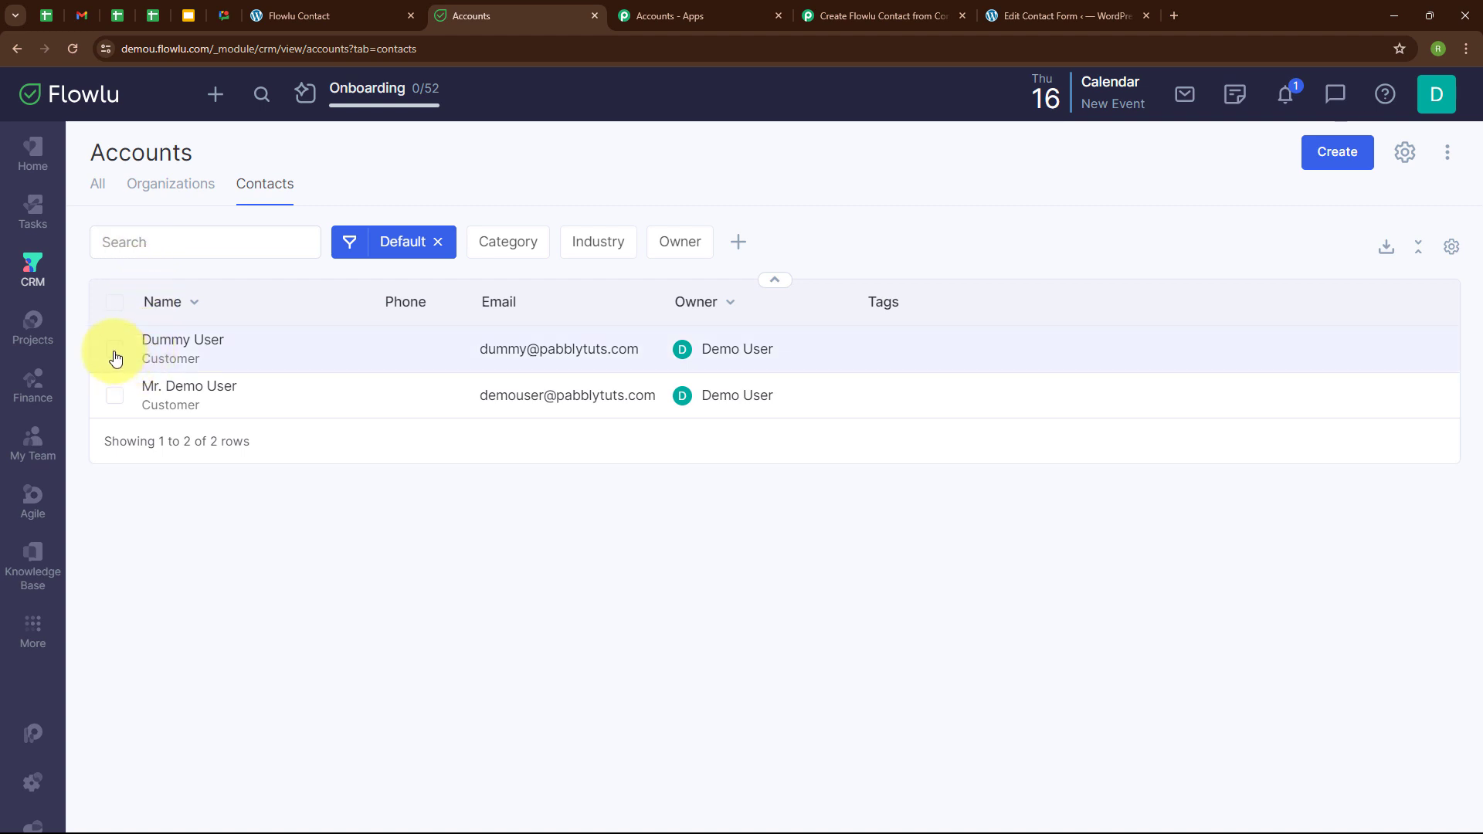
pyautogui.click(115, 350)
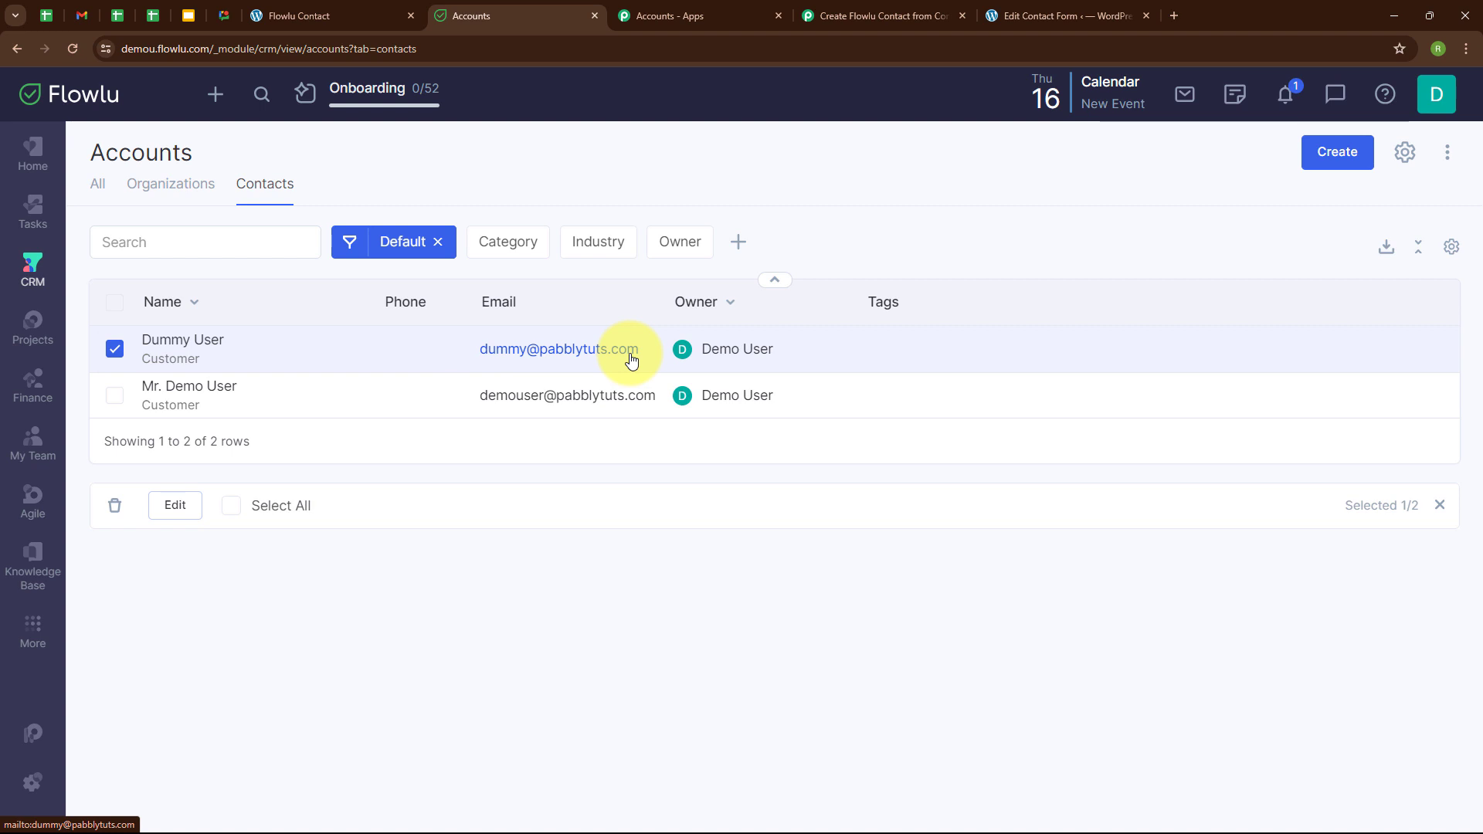
pyautogui.click(846, 14)
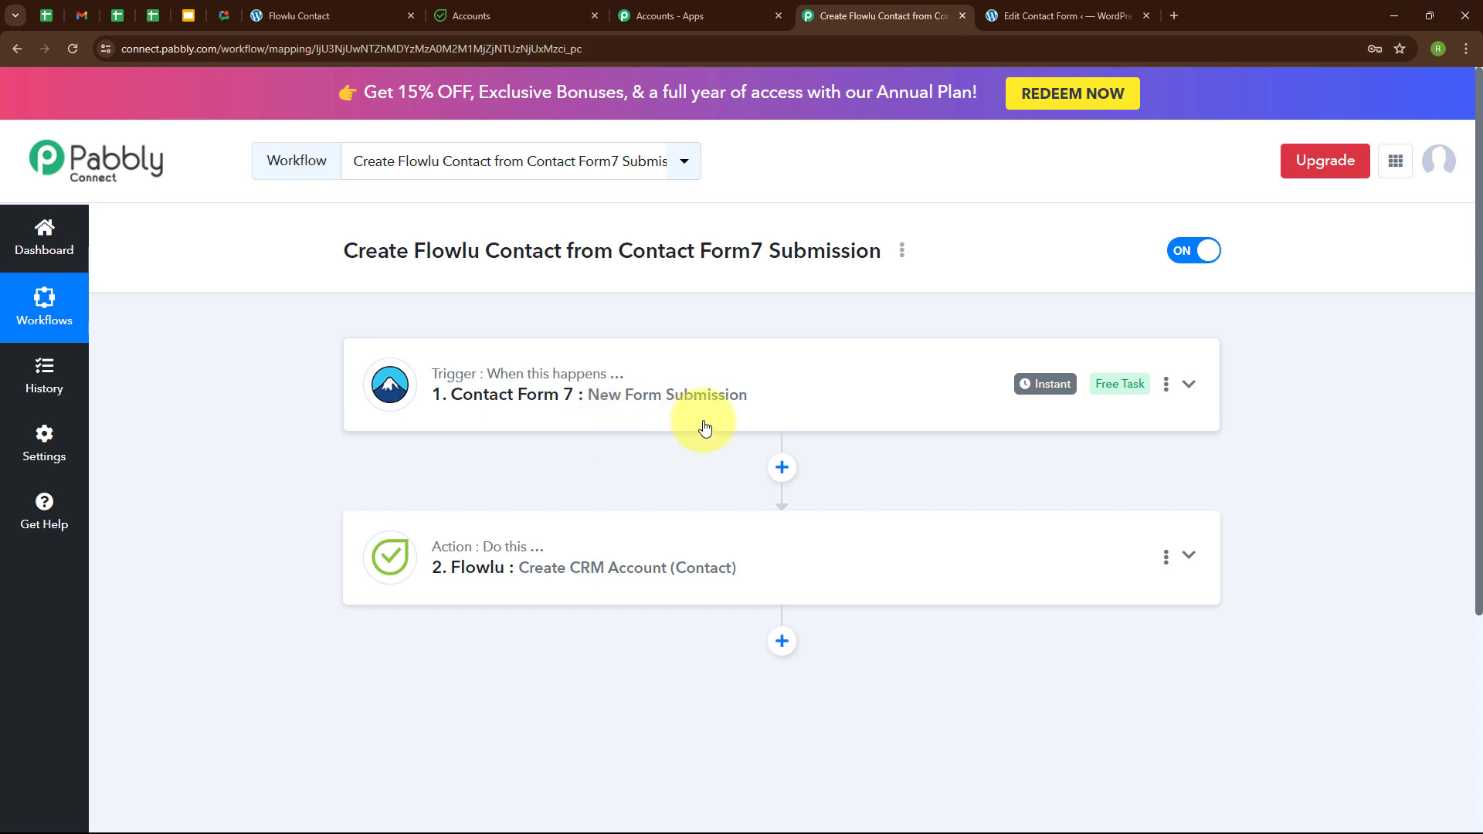
# Submit the WordPress Flowlu Contact form with first name Test, last name Lead and a test e-mail address.
pyautogui.click(390, 10)
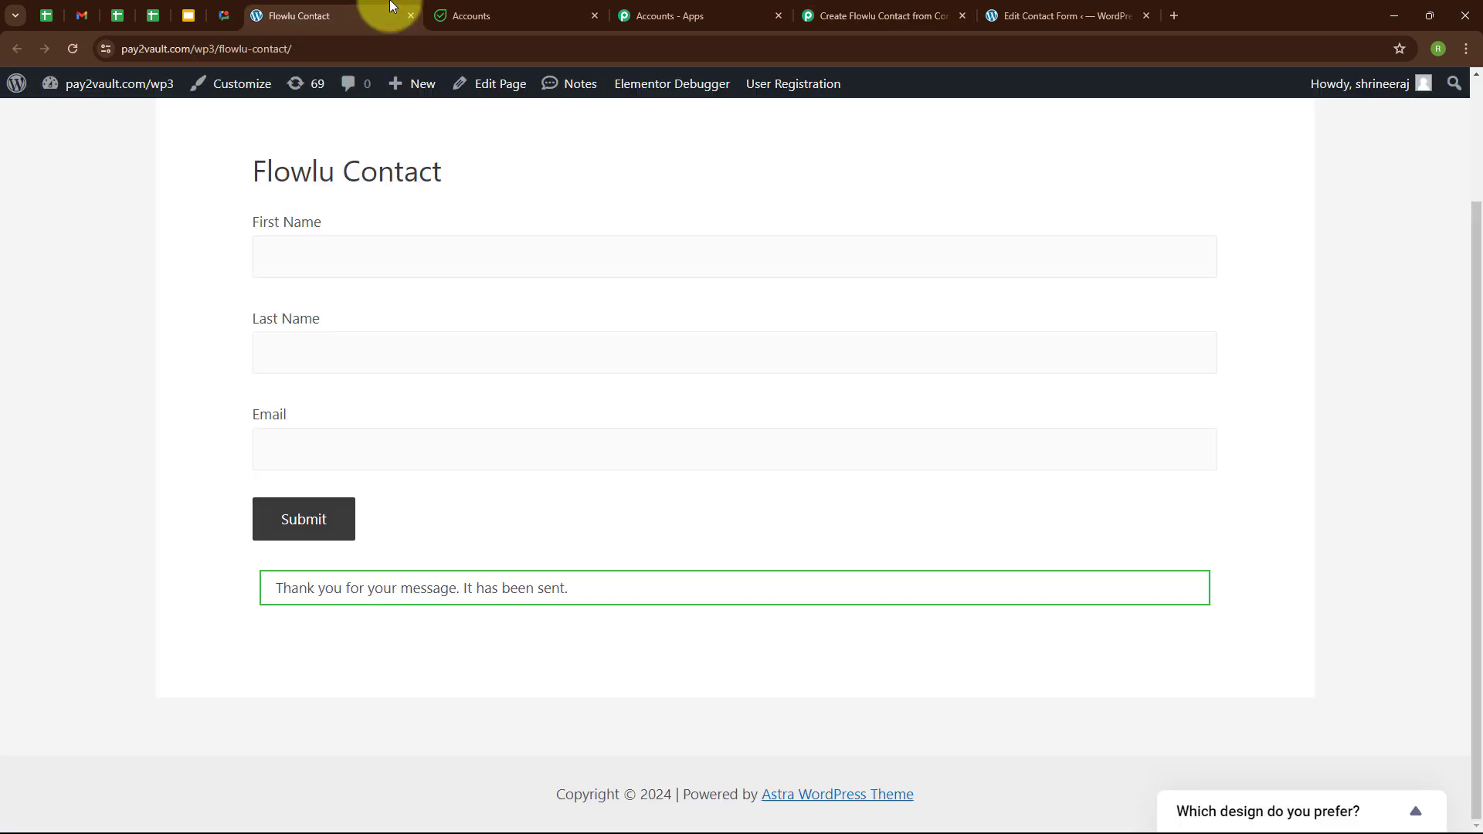
pyautogui.click(70, 46)
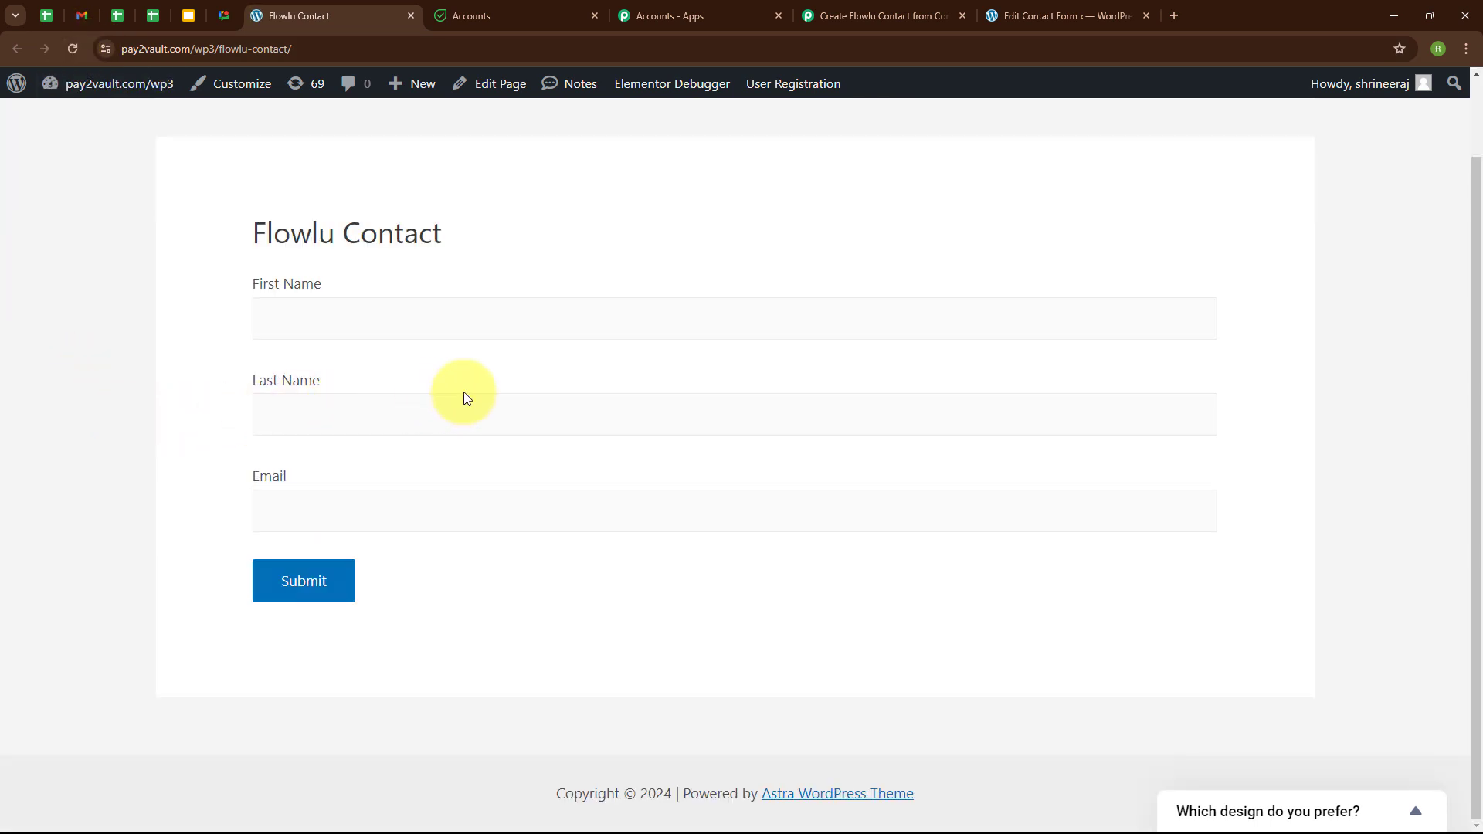
pyautogui.click(277, 324)
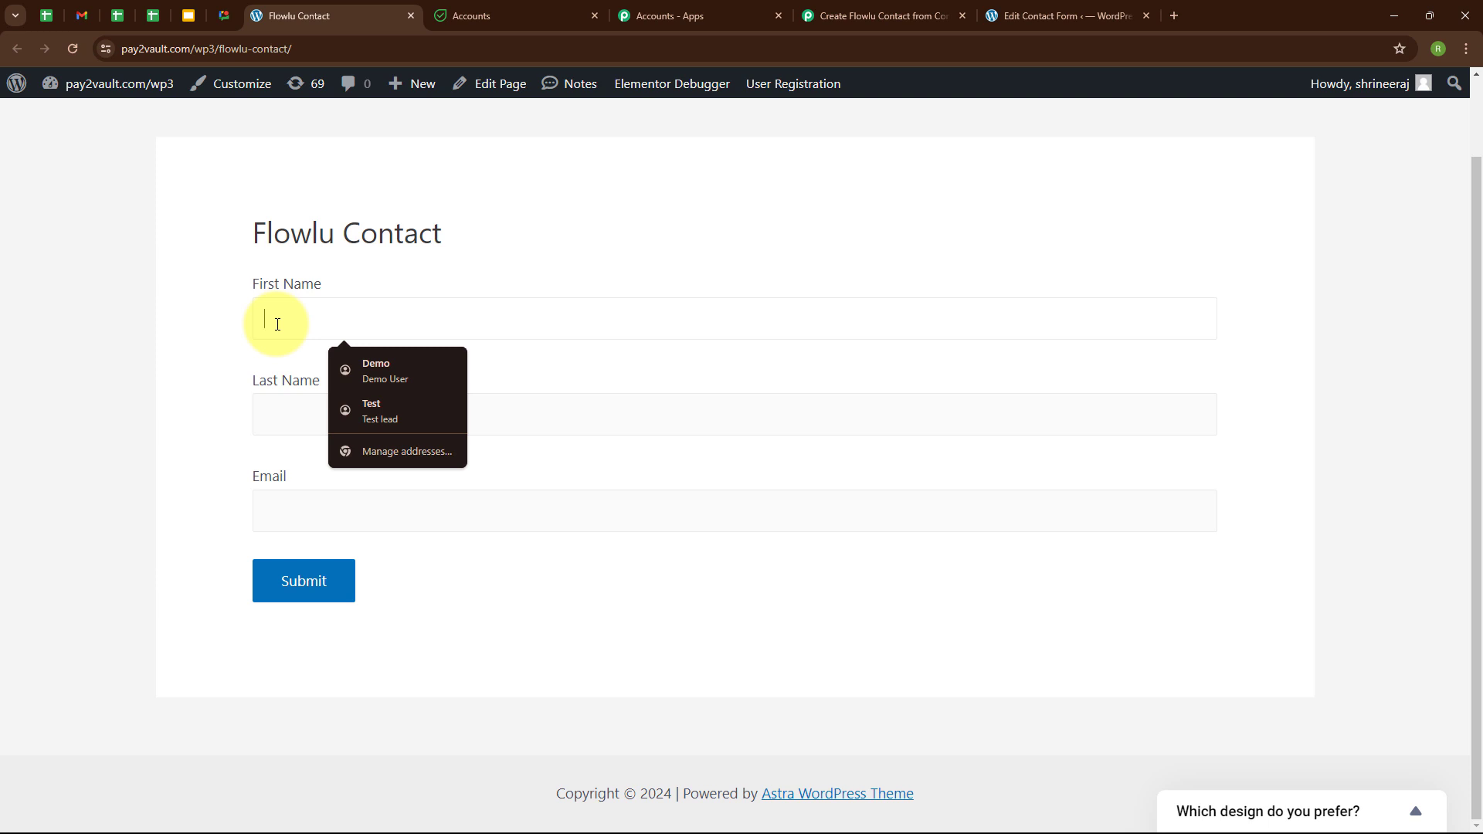
pyautogui.write('Test')
pyautogui.click(280, 410)
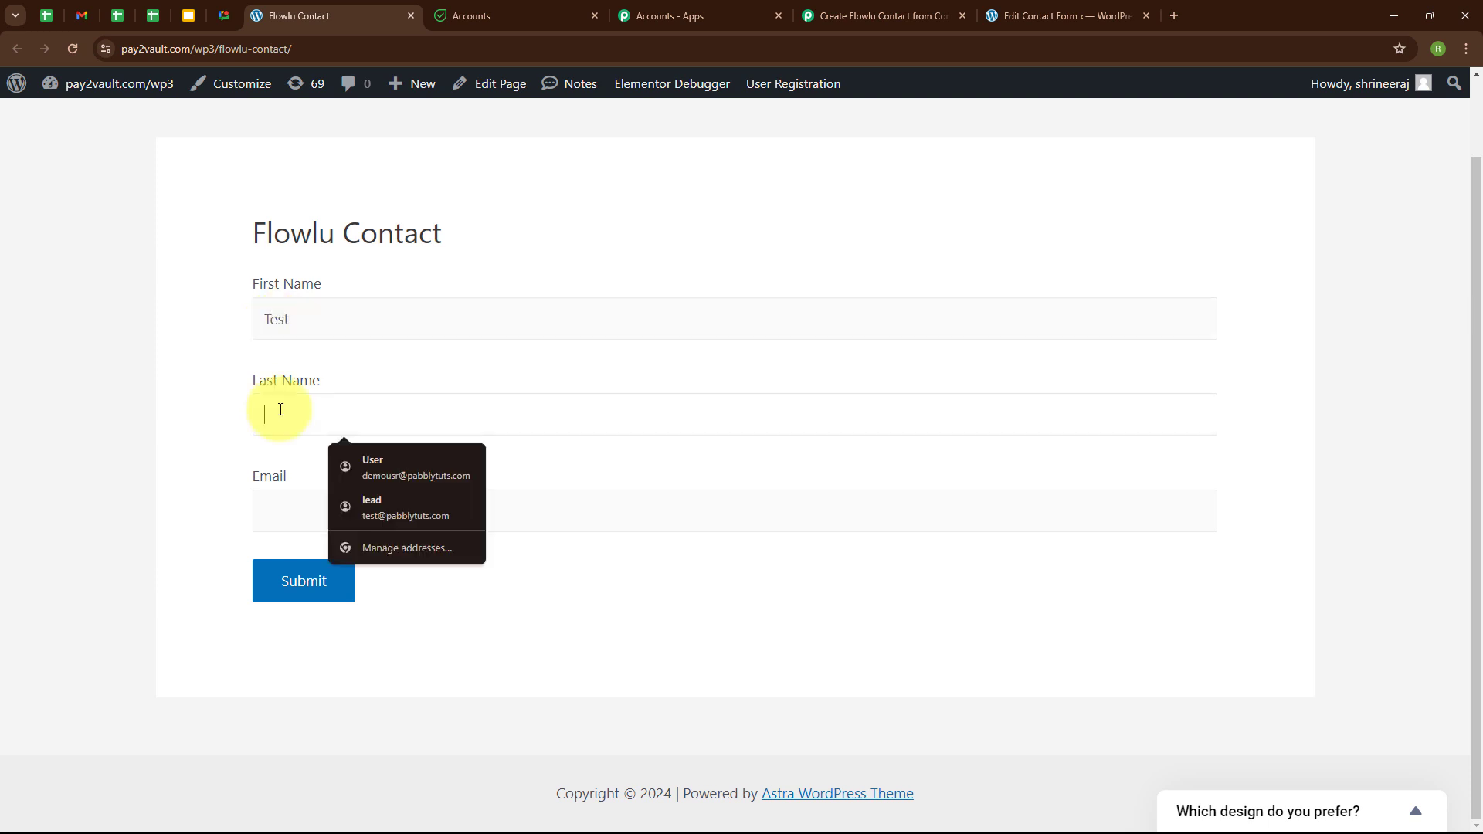
pyautogui.write('Lead')
pyautogui.click(300, 514)
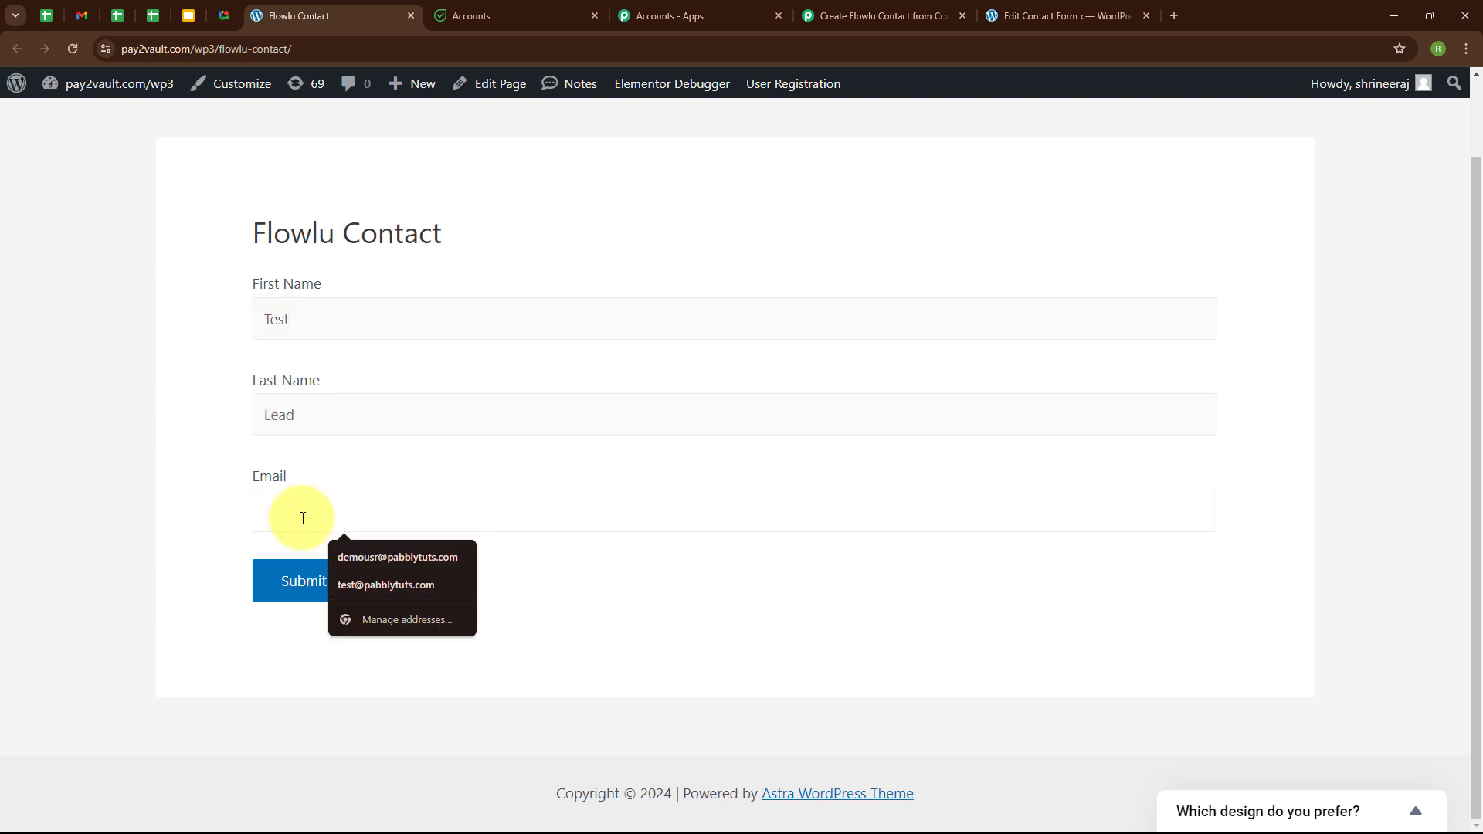
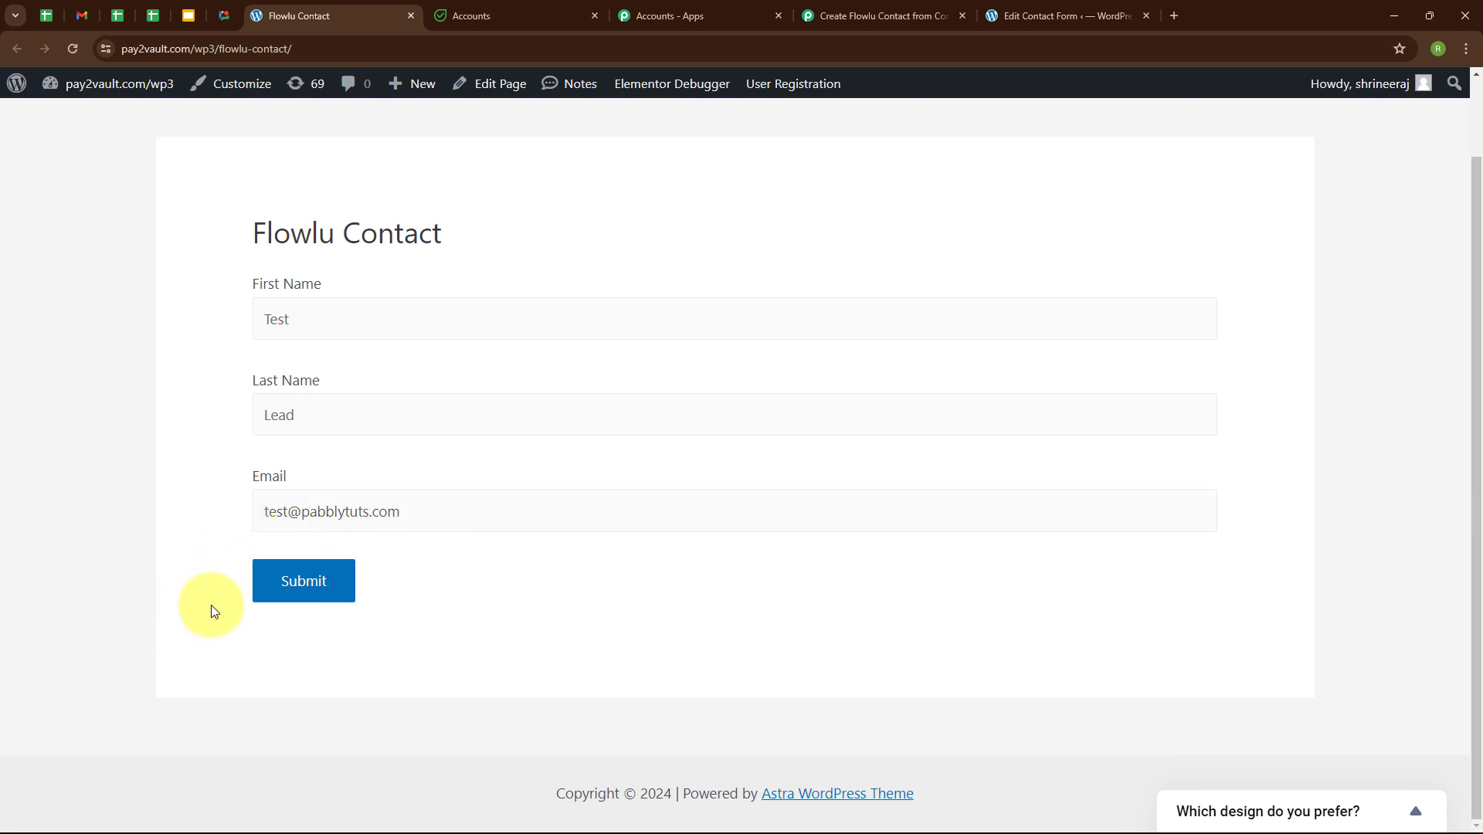
pyautogui.click(317, 589)
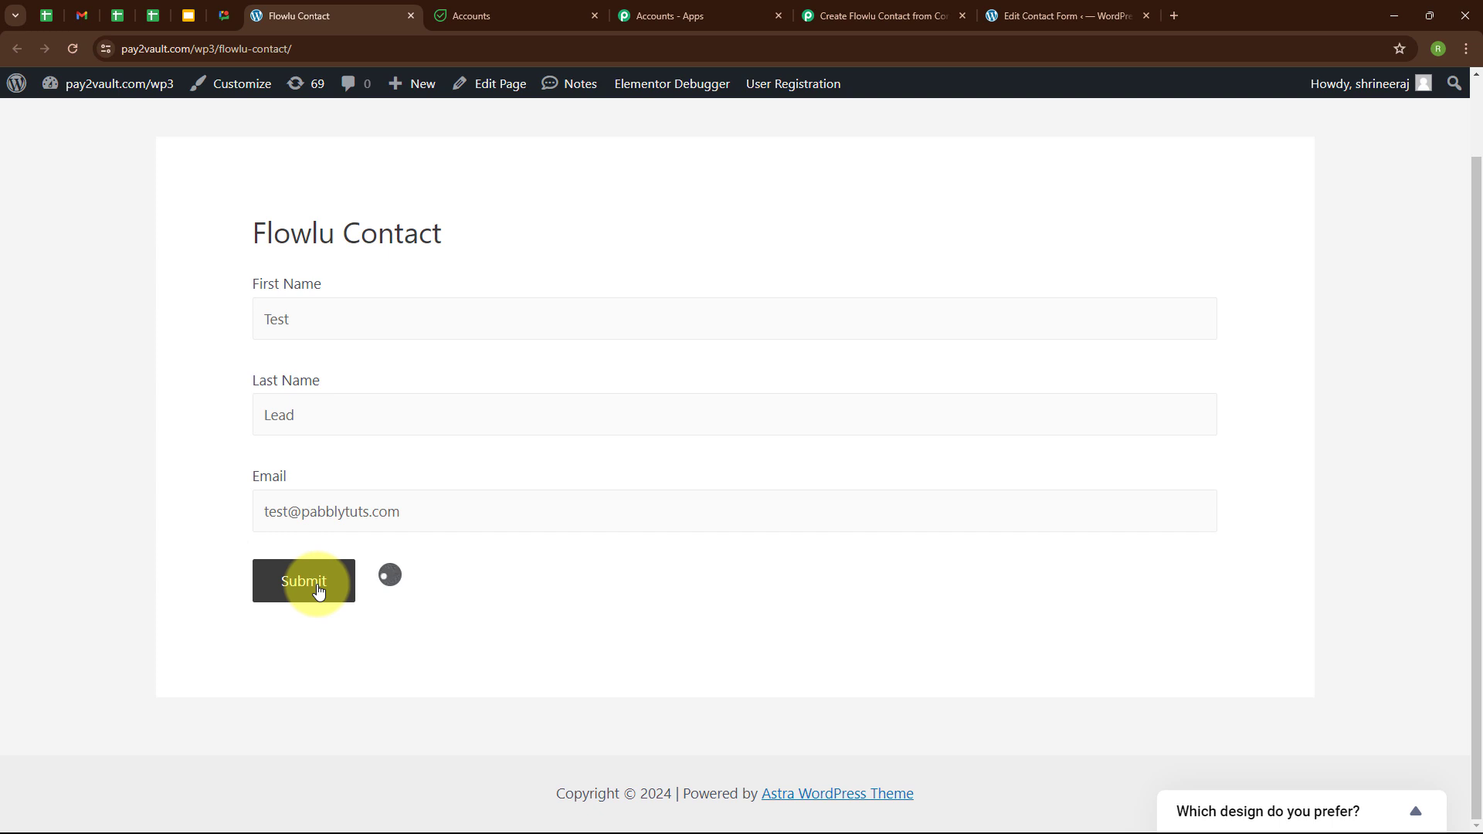
# Check the thank-you confirmation message, then go back to Flowlu's contacts list.
pyautogui.moveTo(280, 653); pyautogui.dragTo(582, 674)
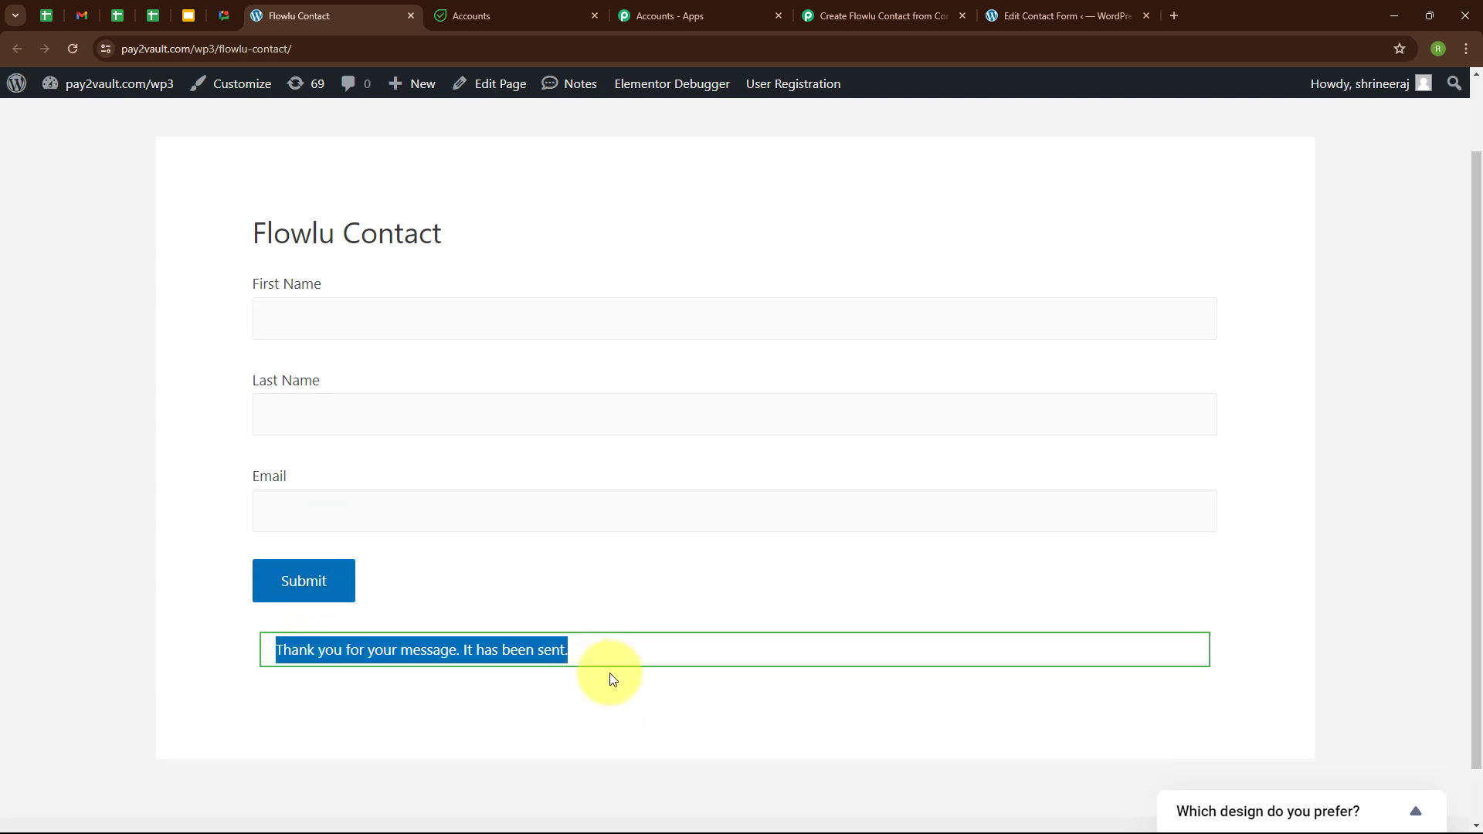
pyautogui.click(478, 694)
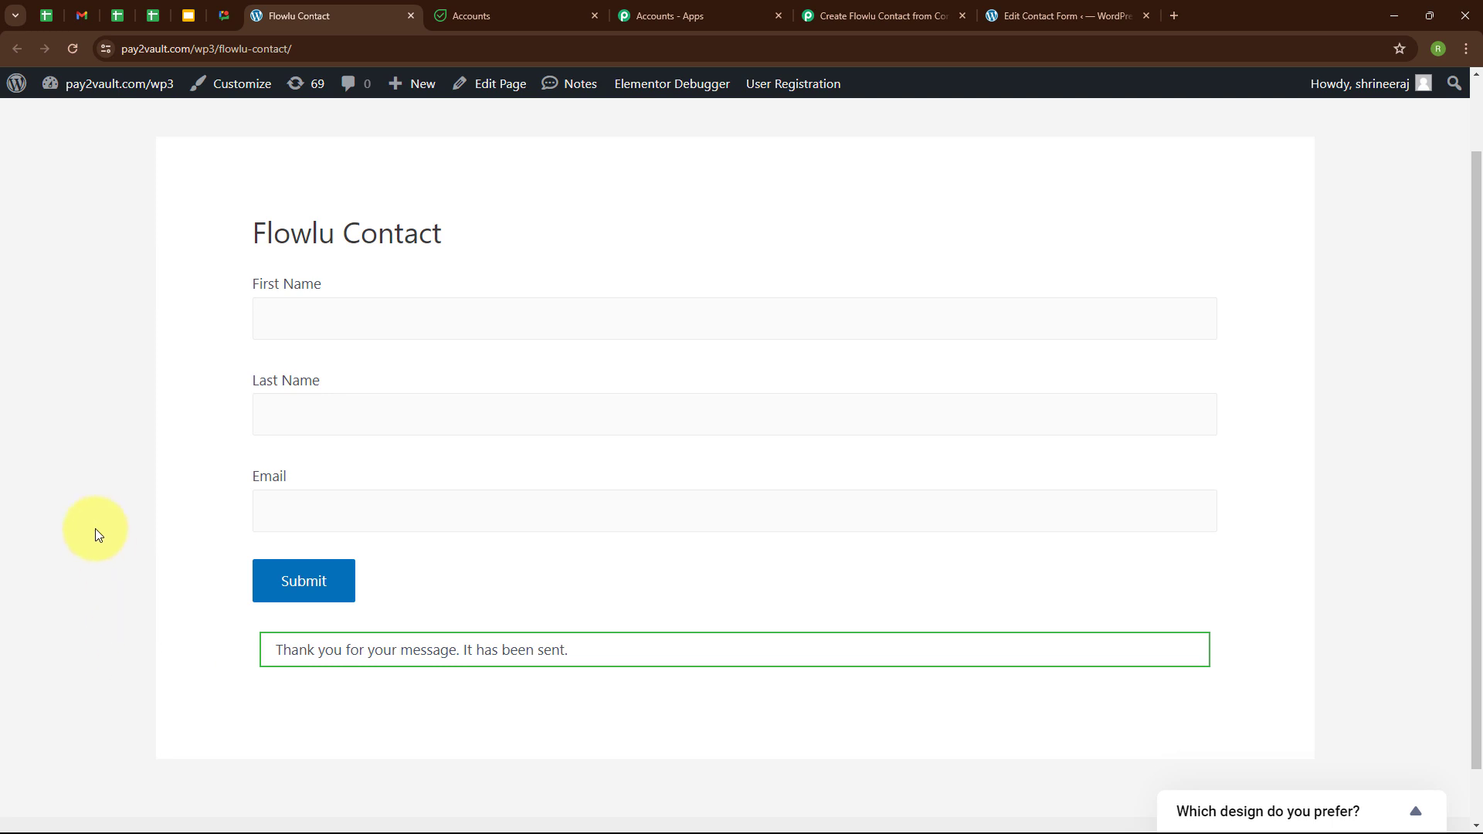
pyautogui.click(490, 17)
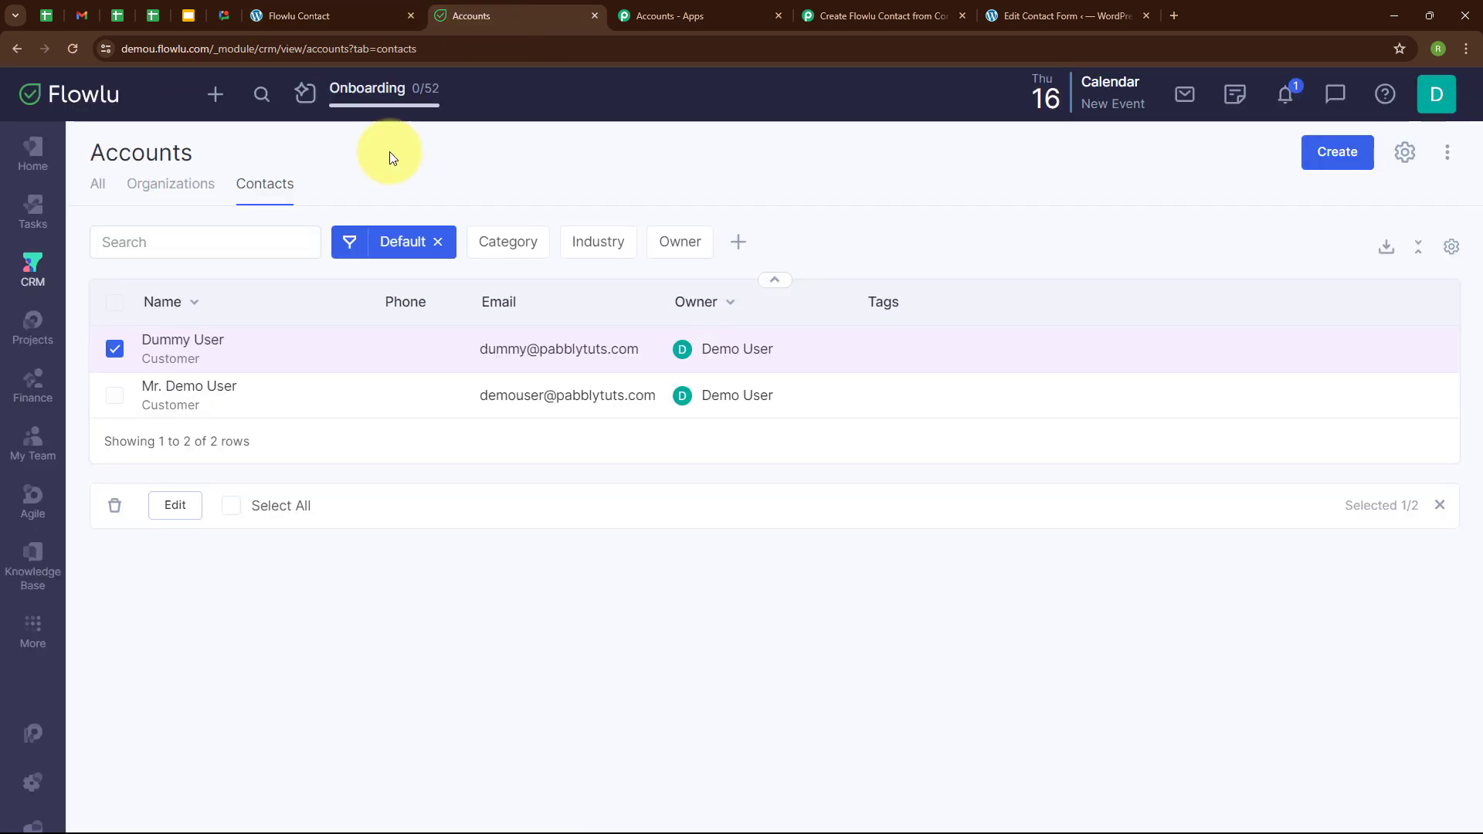
# Reload Flowlu's contacts and confirm Test Lead appears as the third contact.
pyautogui.click(73, 51)
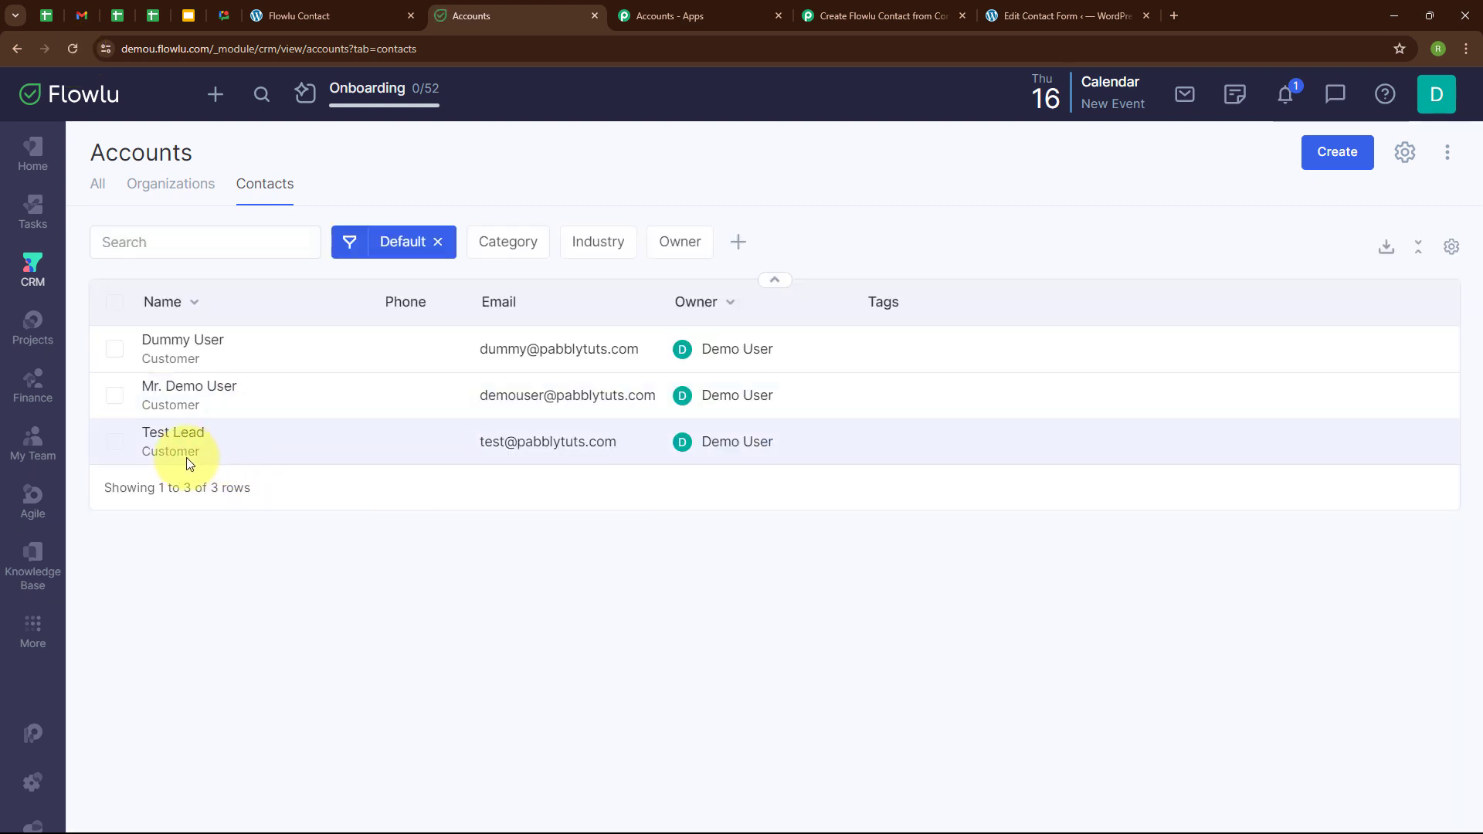
pyautogui.click(114, 442)
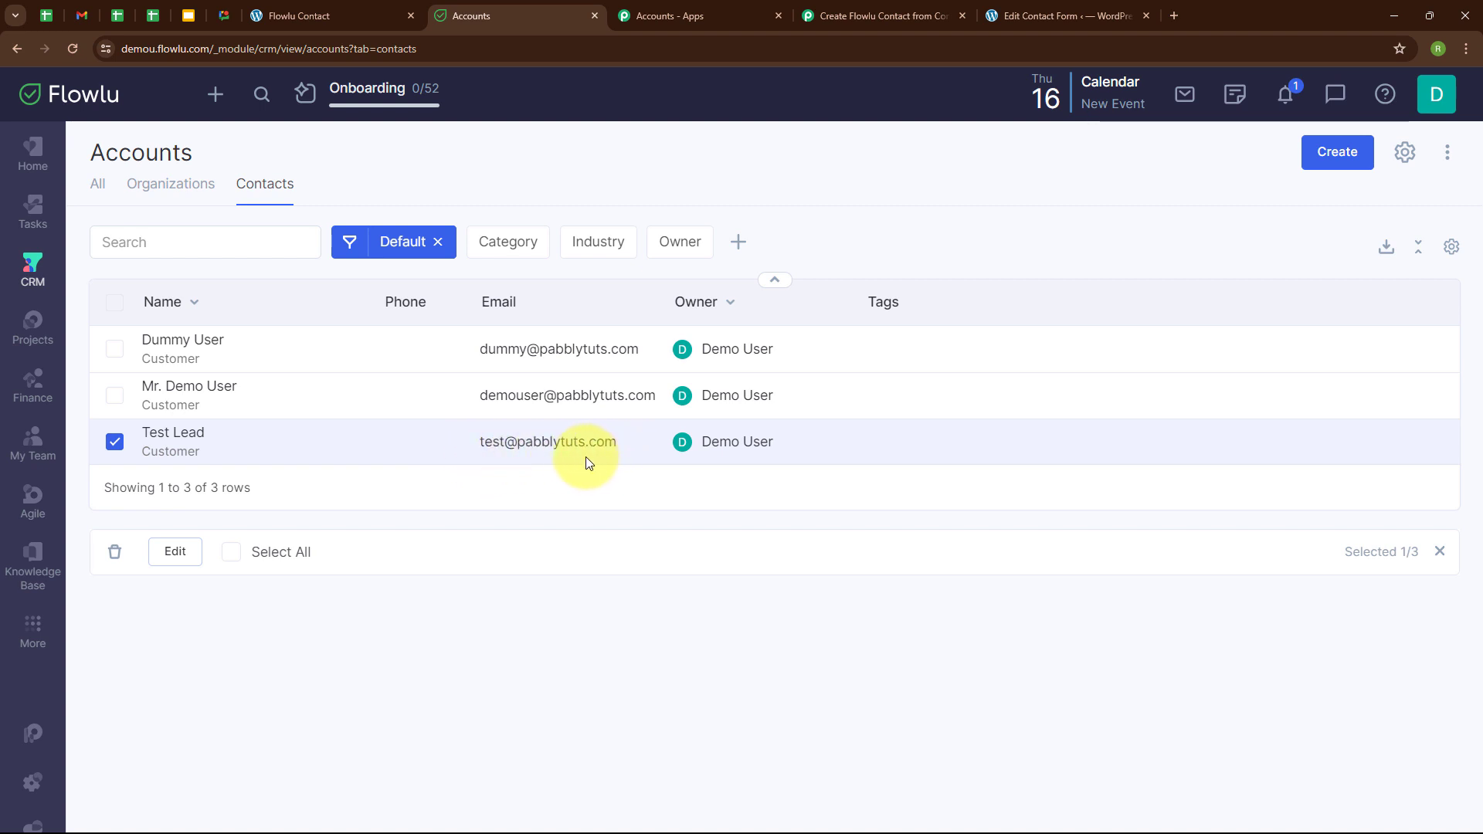
pyautogui.click(880, 15)
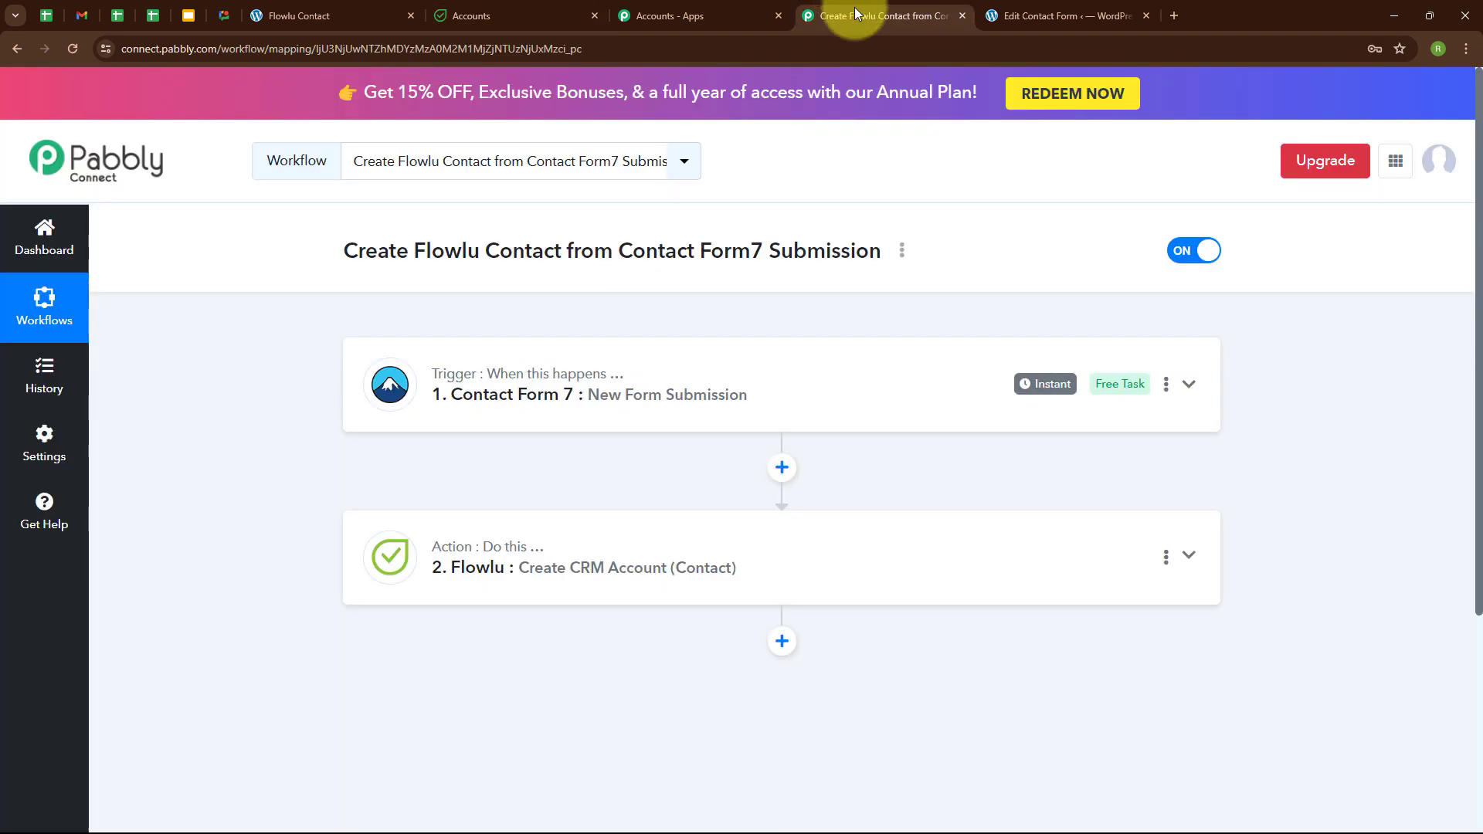